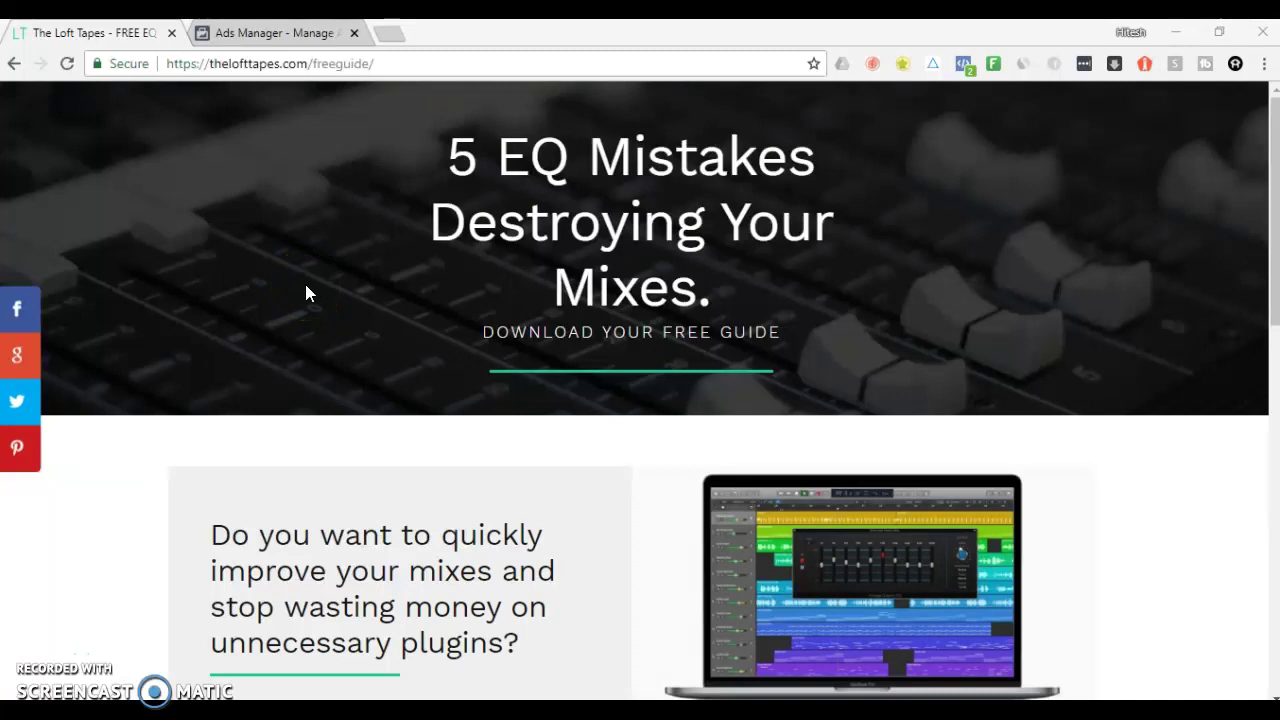
# Step: Look through the free EQ guide landing page, including what the guide teaches and the email sign-up form
pyautogui.scroll(-4, 331, 271)
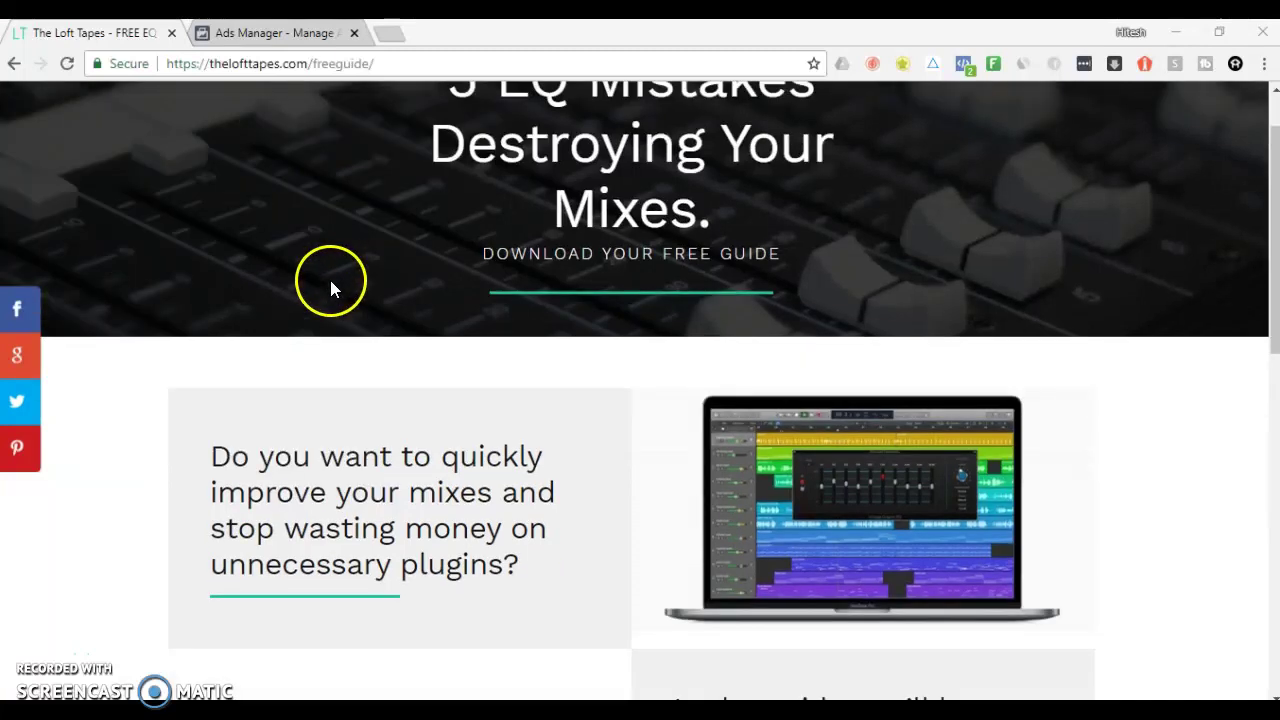
pyautogui.scroll(-3, 331, 282)
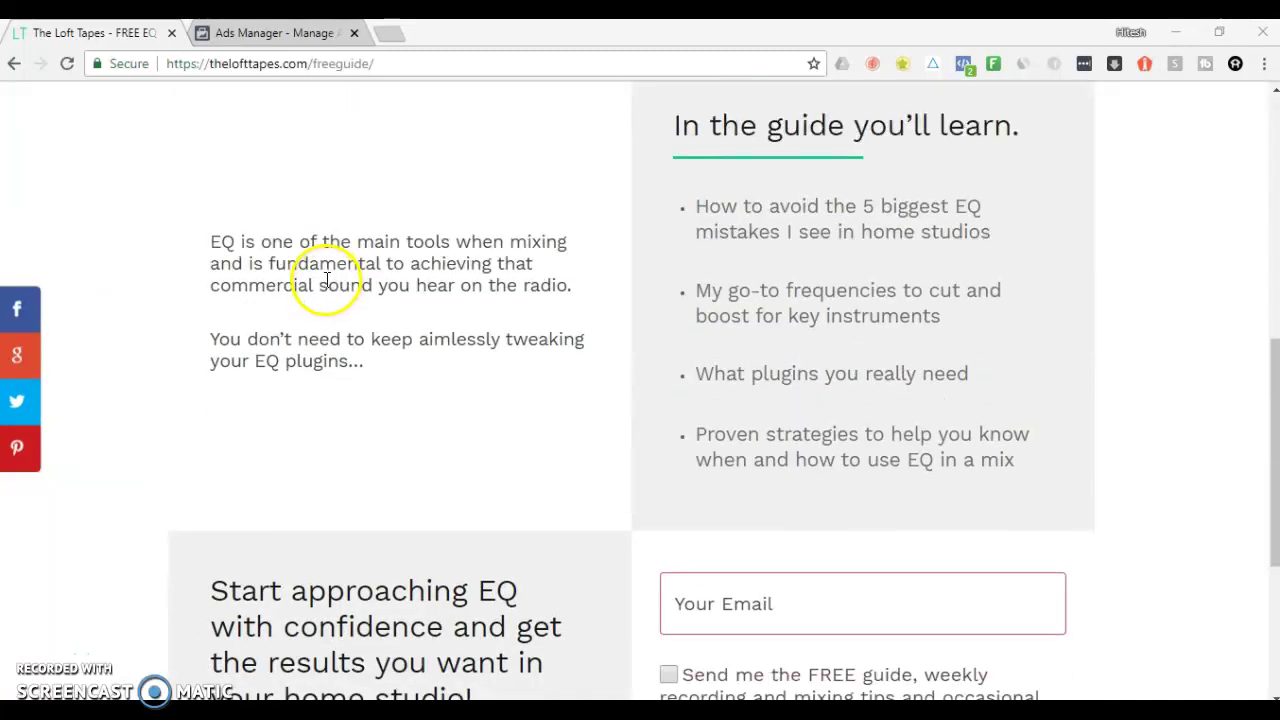
pyautogui.scroll(-4, 337, 286)
pyautogui.scroll(6, 349, 271)
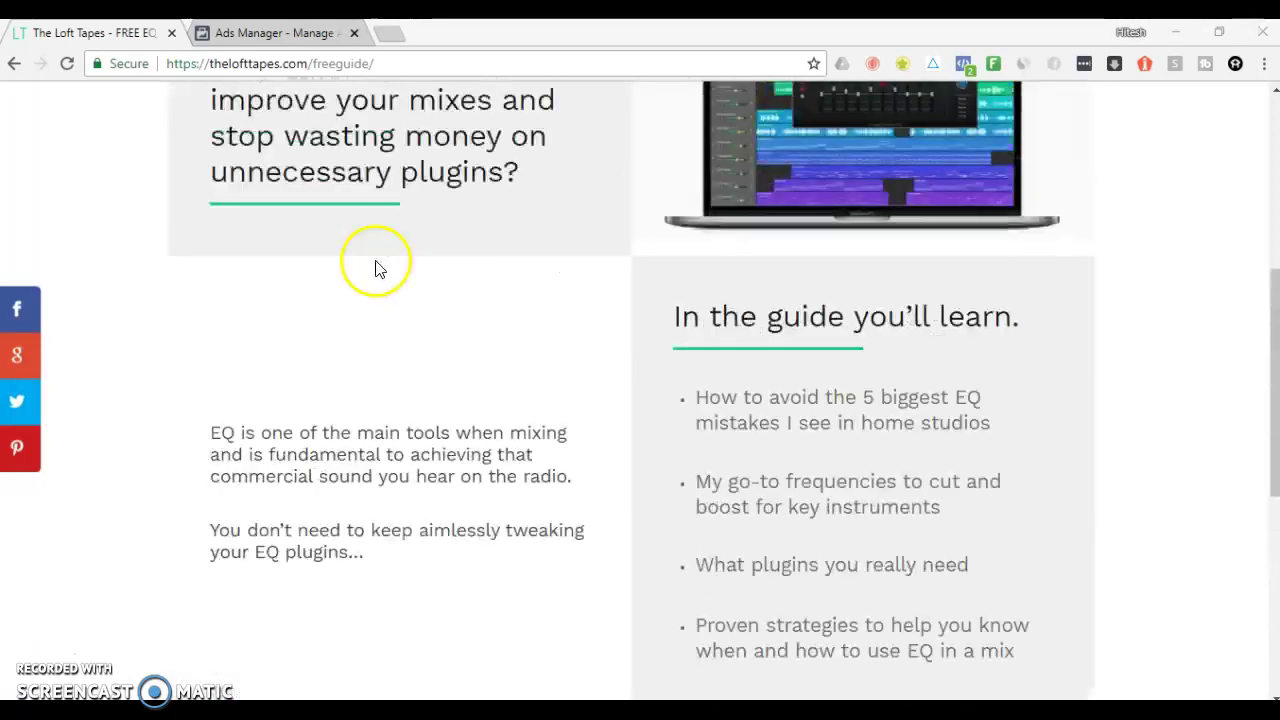
pyautogui.scroll(5, 378, 268)
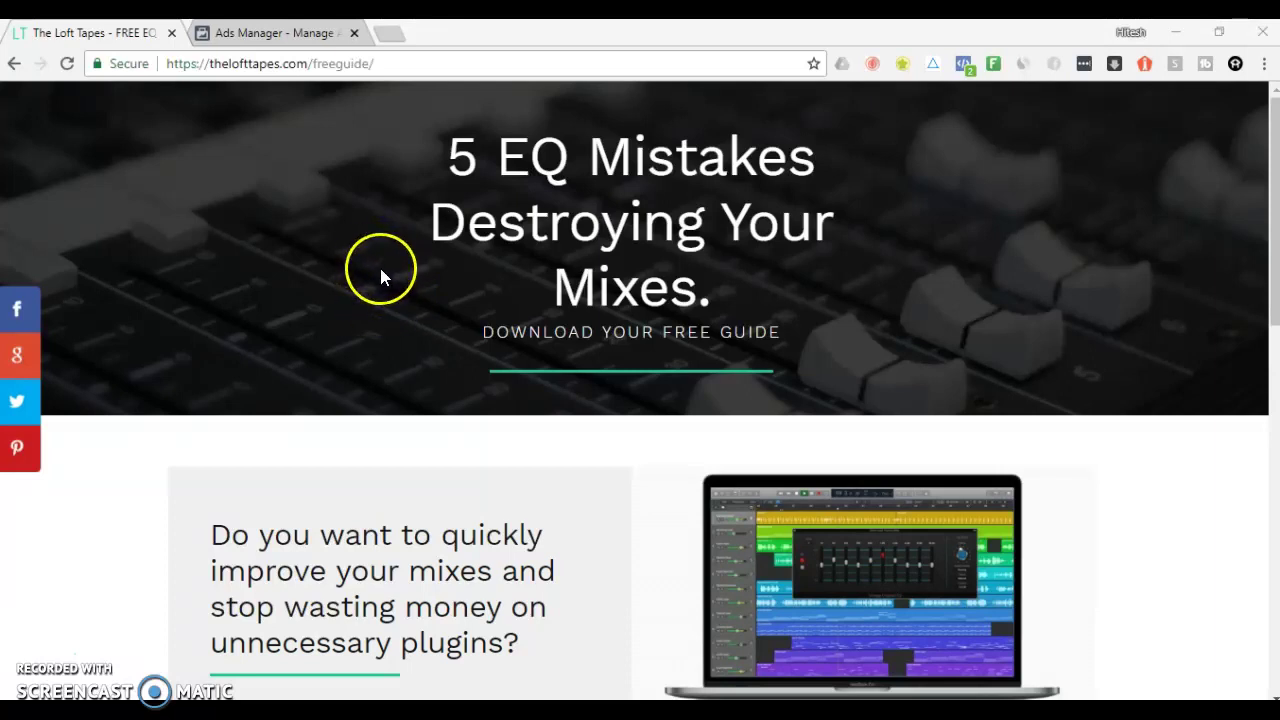
# Step: Switch to Facebook Ads Manager and start a new campaign with the Conversions objective
pyautogui.click(287, 38)
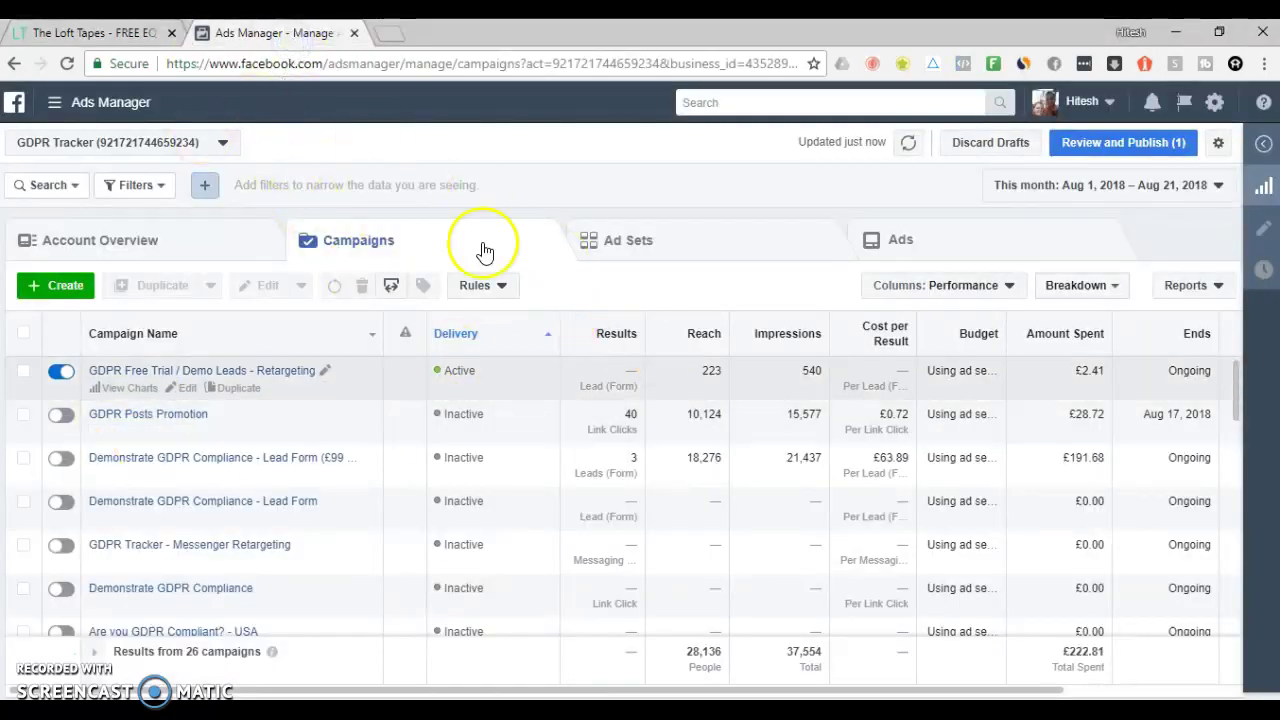
pyautogui.click(68, 300)
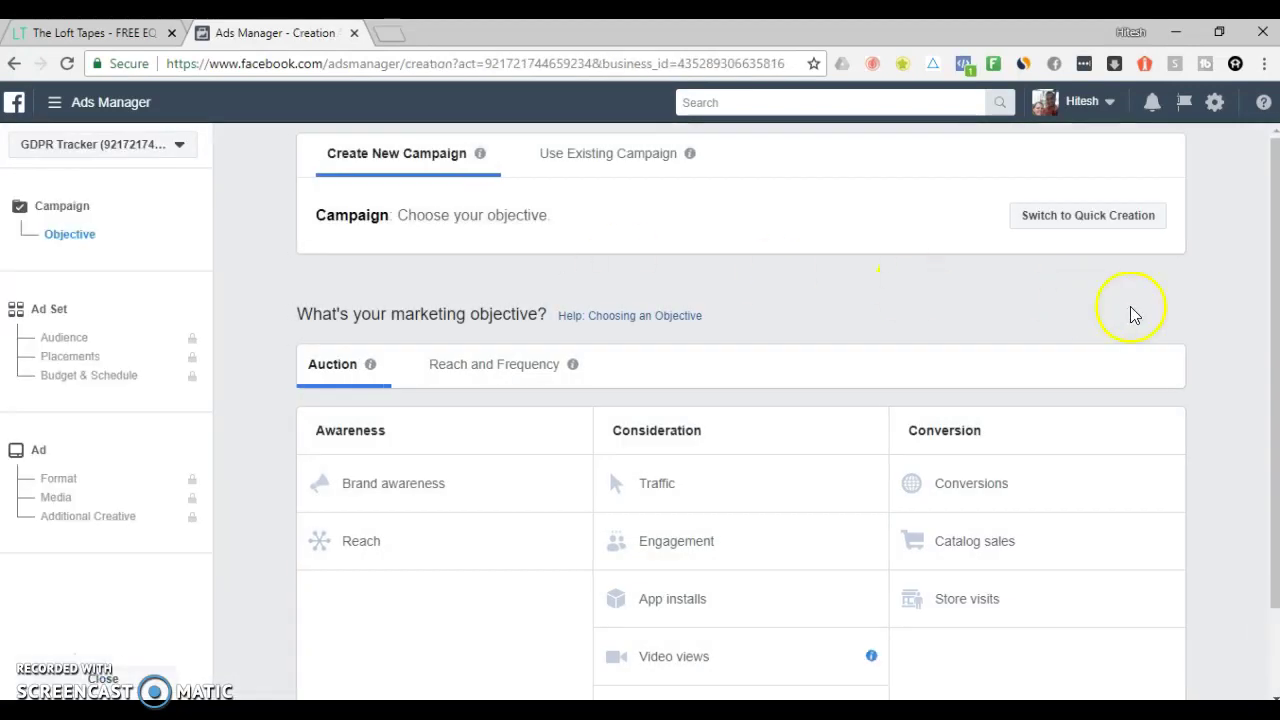
pyautogui.scroll(-1, 1172, 308)
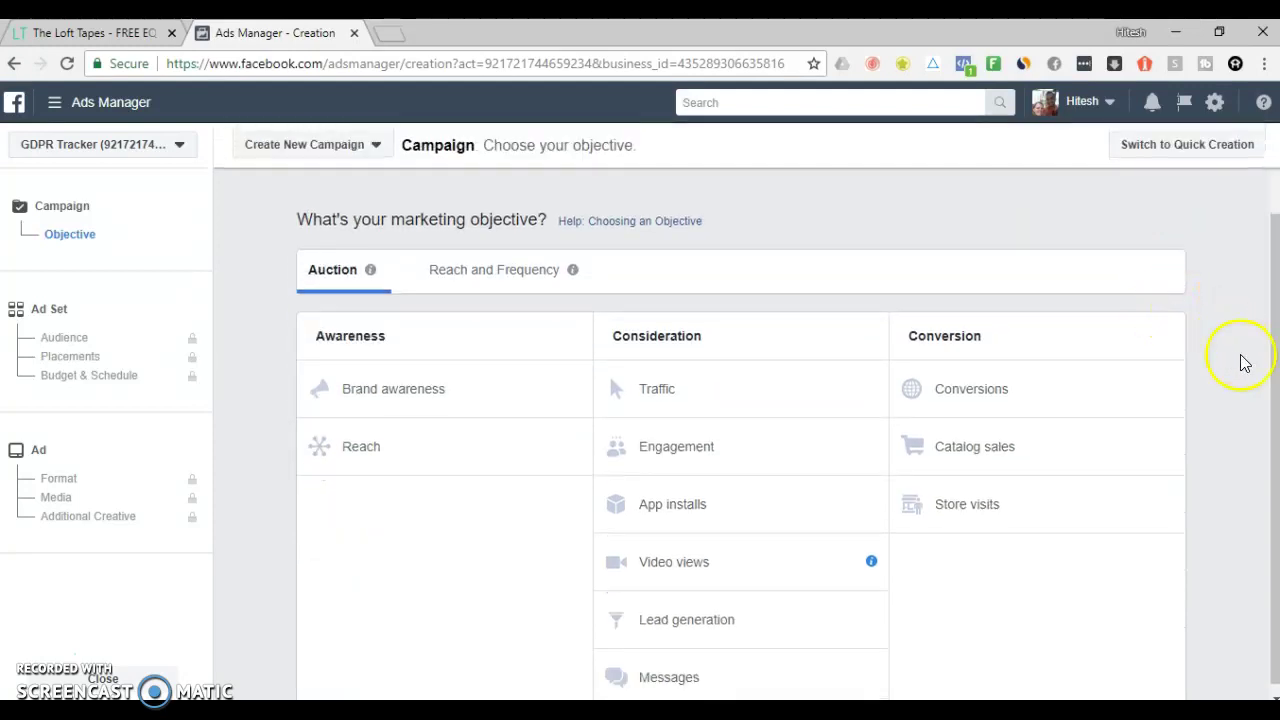
pyautogui.click(1020, 397)
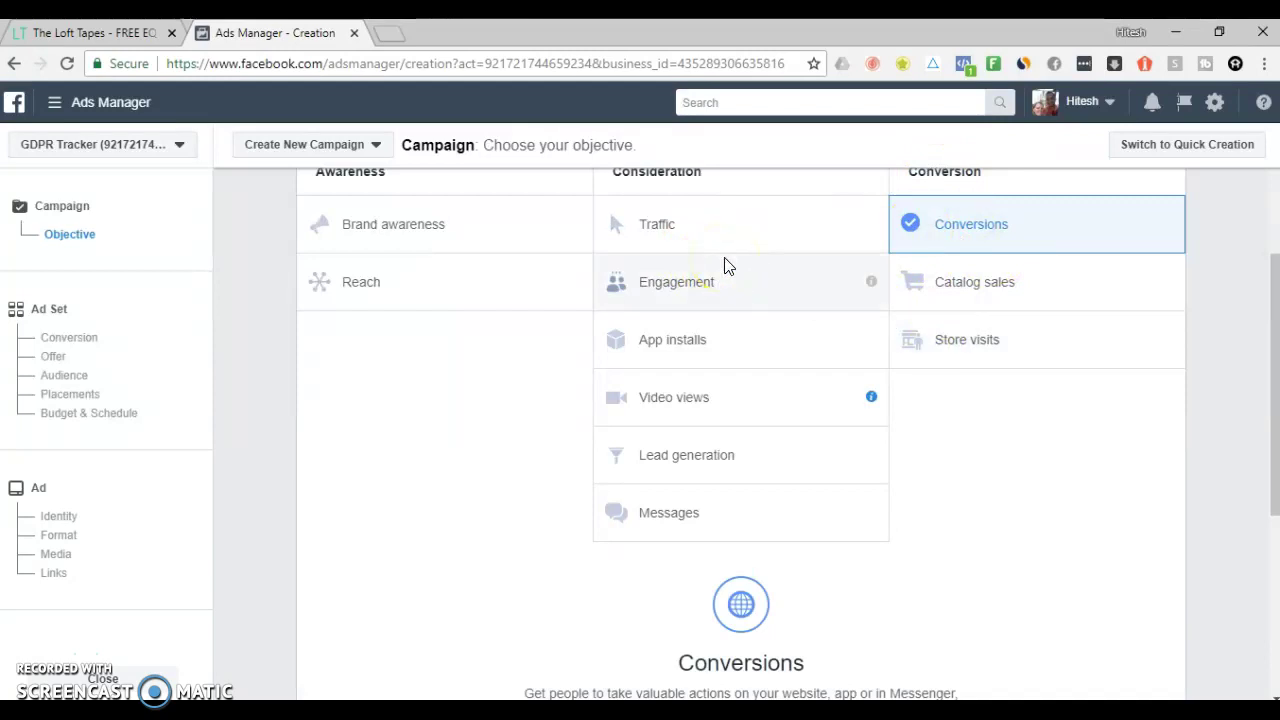
pyautogui.scroll(-2, 745, 275)
pyautogui.scroll(-2, 1020, 334)
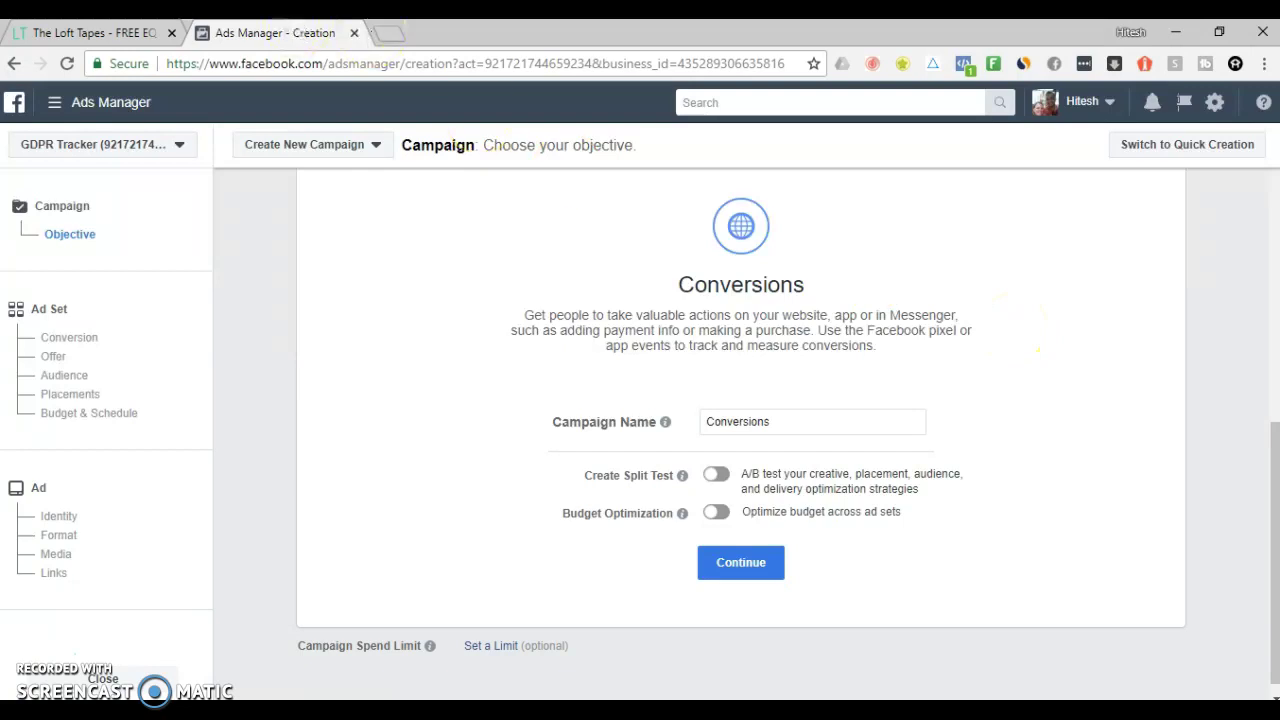
# Step: Return to The Loft Tapes landing page, request the free guide with an email address and consent, and select the thank-you page's URL
pyautogui.click(95, 33)
pyautogui.scroll(-9, 755, 294)
pyautogui.scroll(-1, 767, 299)
pyautogui.click(789, 263)
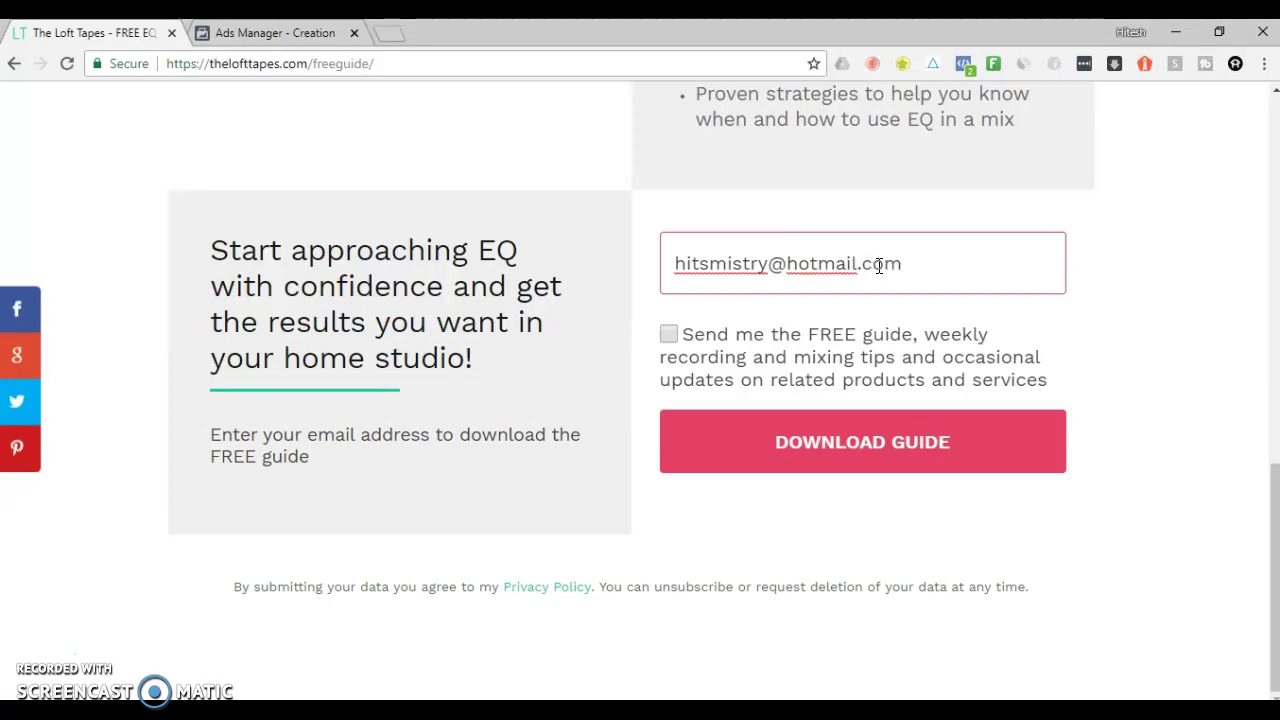
pyautogui.click(664, 334)
pyautogui.click(837, 443)
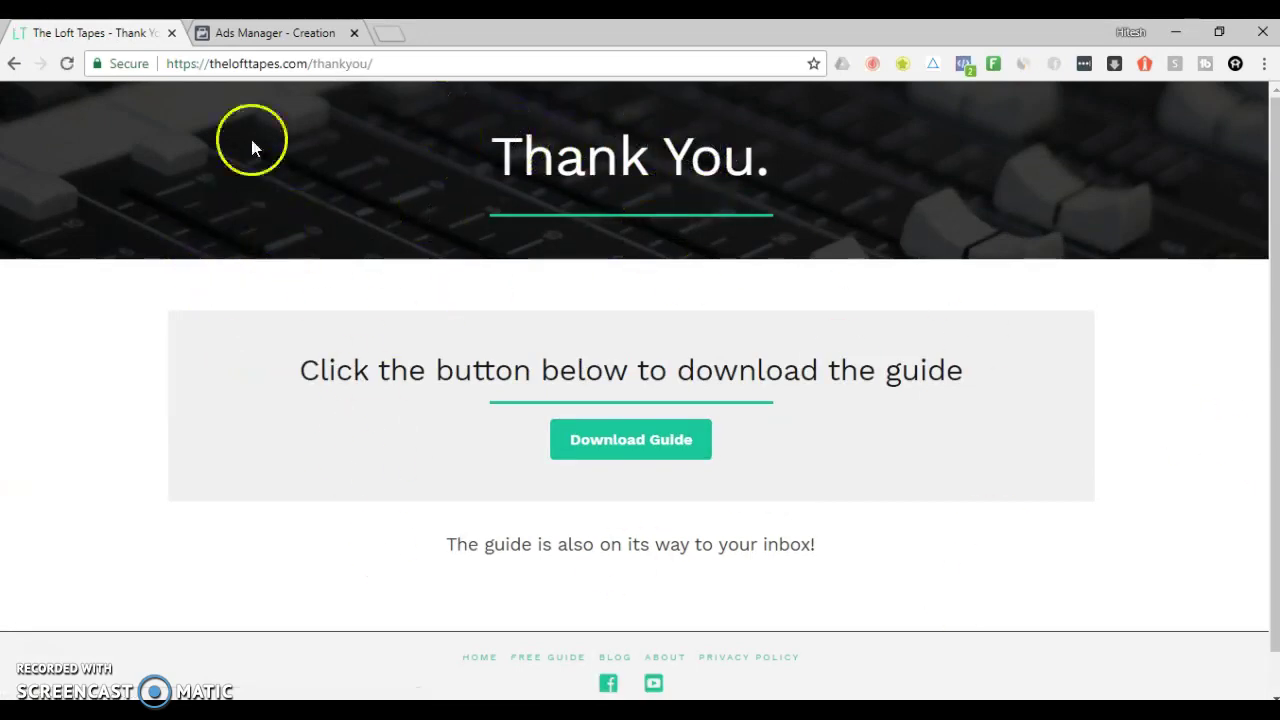
pyautogui.click(300, 63)
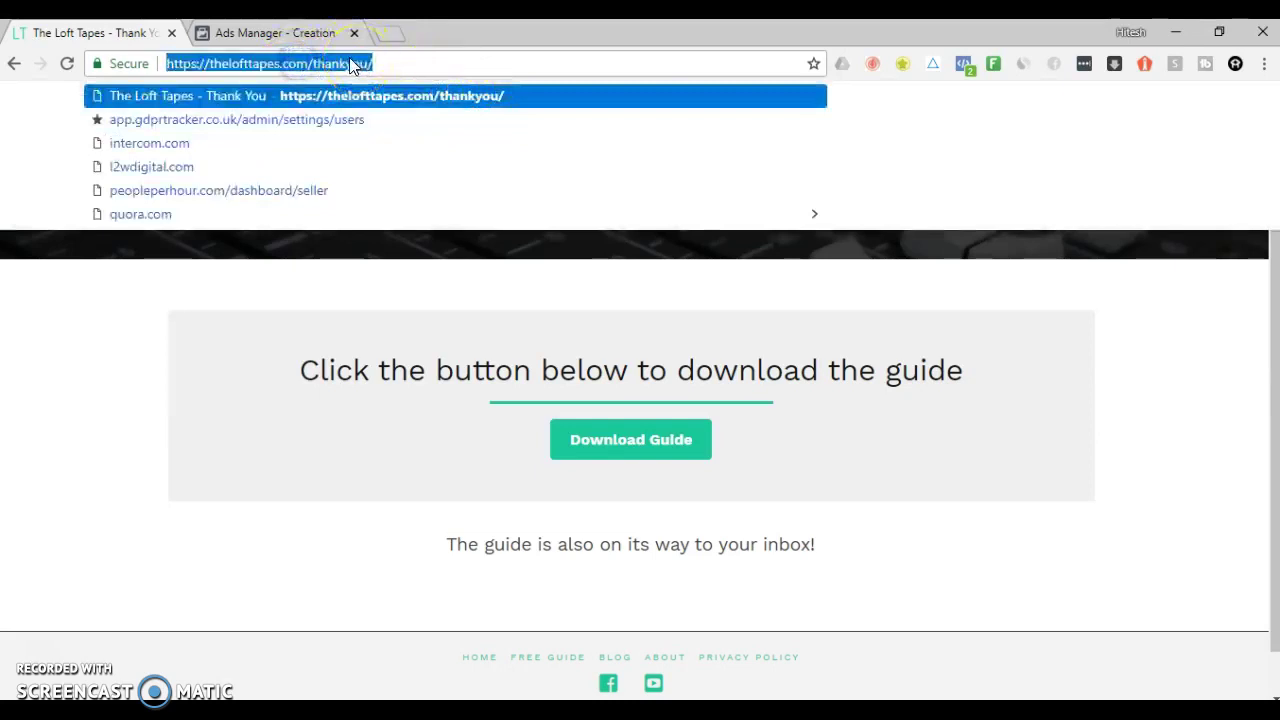
# Step: Back in Ads Manager, name the campaign Ebook Download and continue to the ad set
pyautogui.click(300, 33)
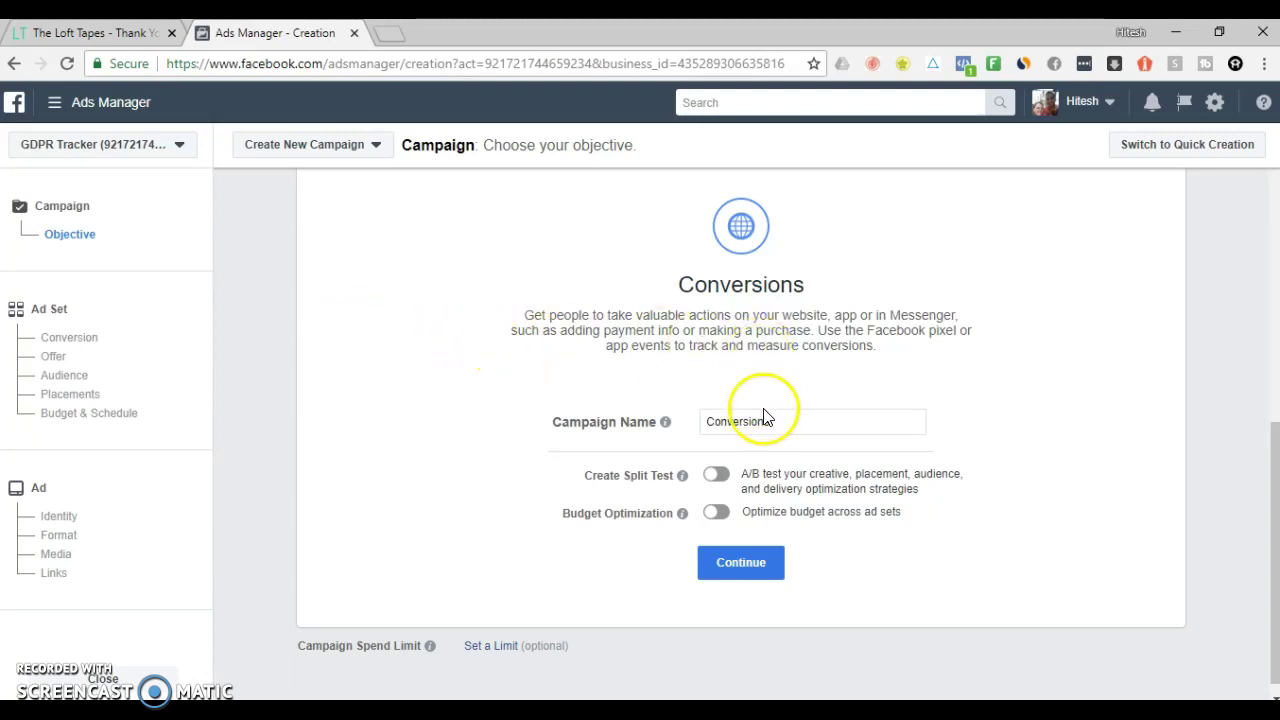
pyautogui.tripleClick(827, 418)
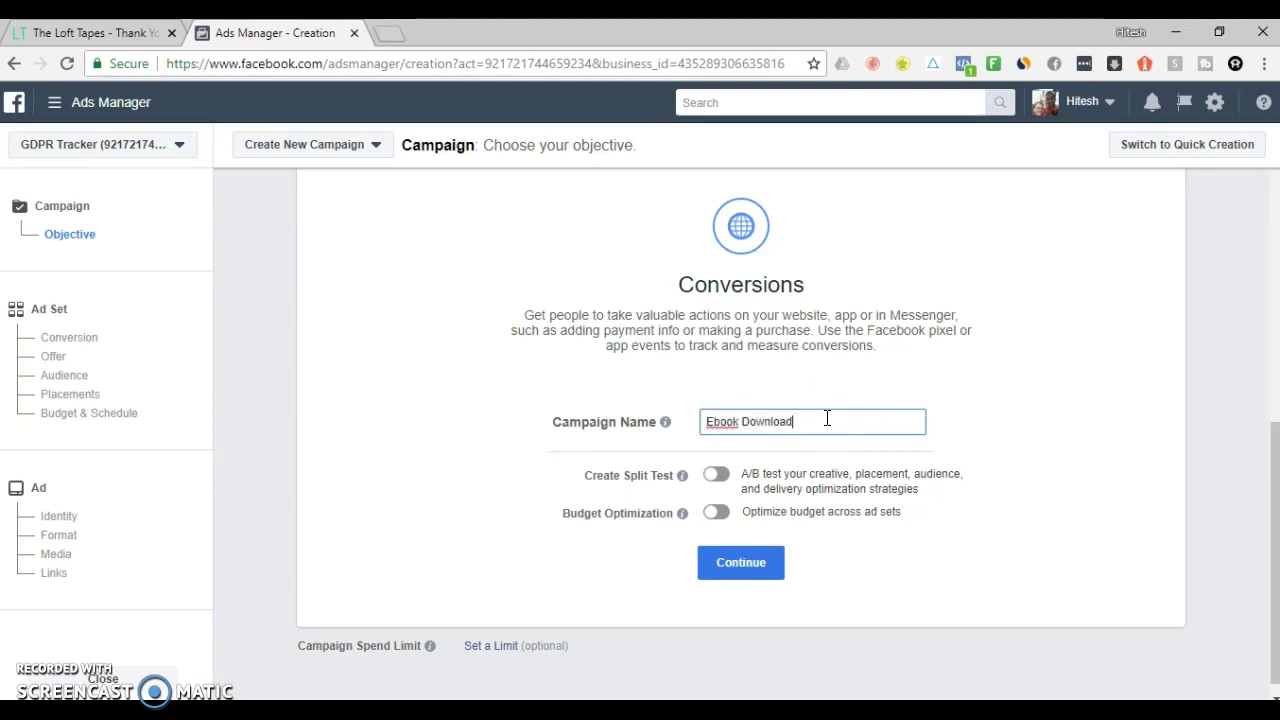
pyautogui.click(740, 560)
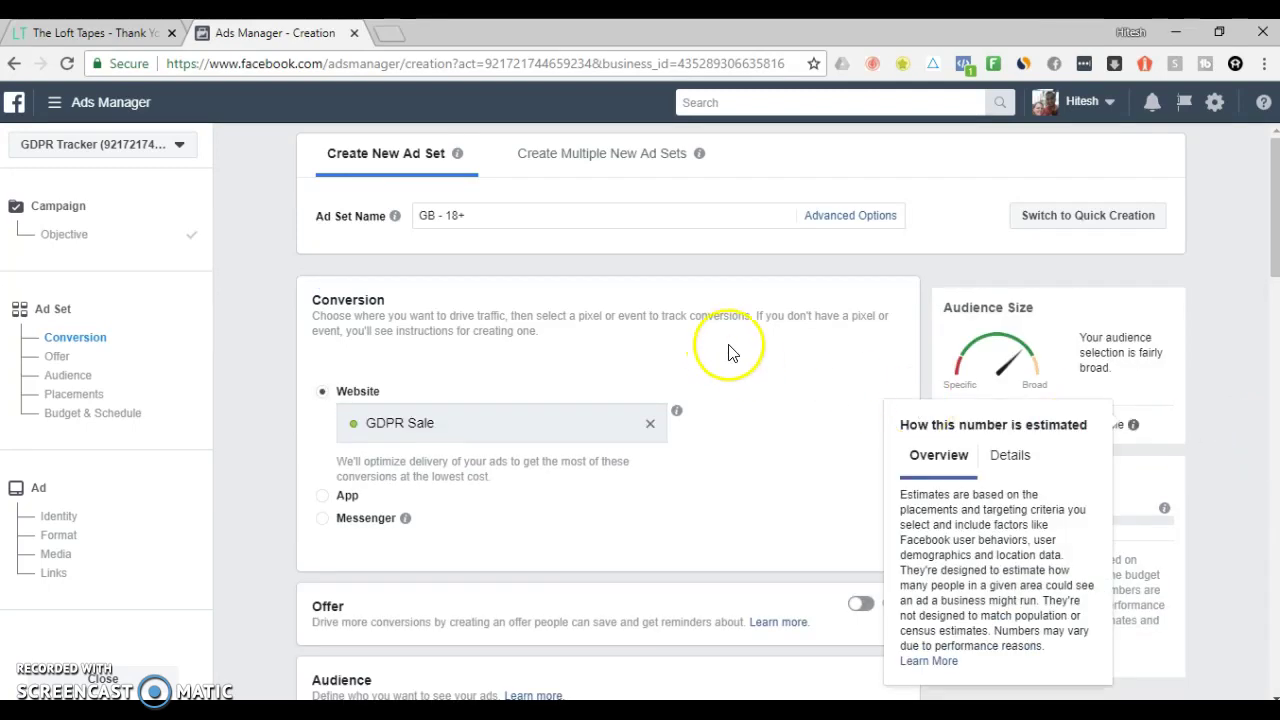
# Step: Name the ad set Ad Set 1 and set its website conversion event to Ongoing Compliance Lead
pyautogui.click(507, 215)
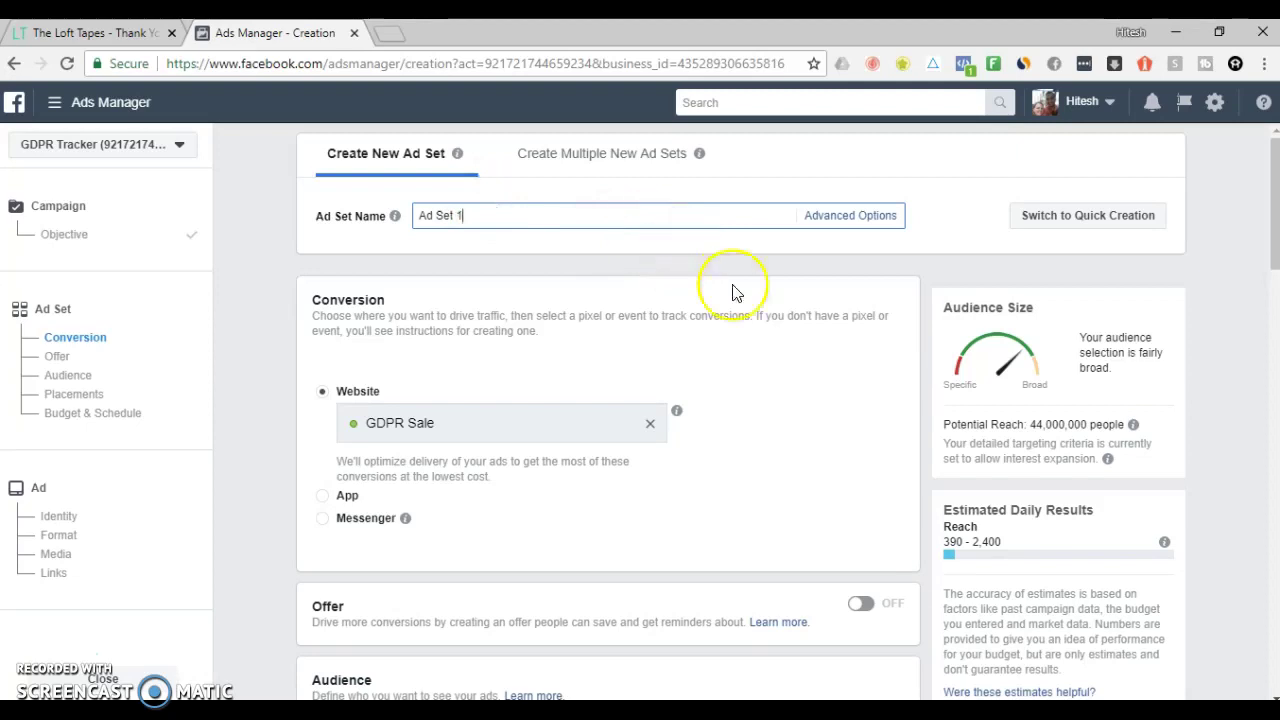
pyautogui.scroll(-1, 561, 368)
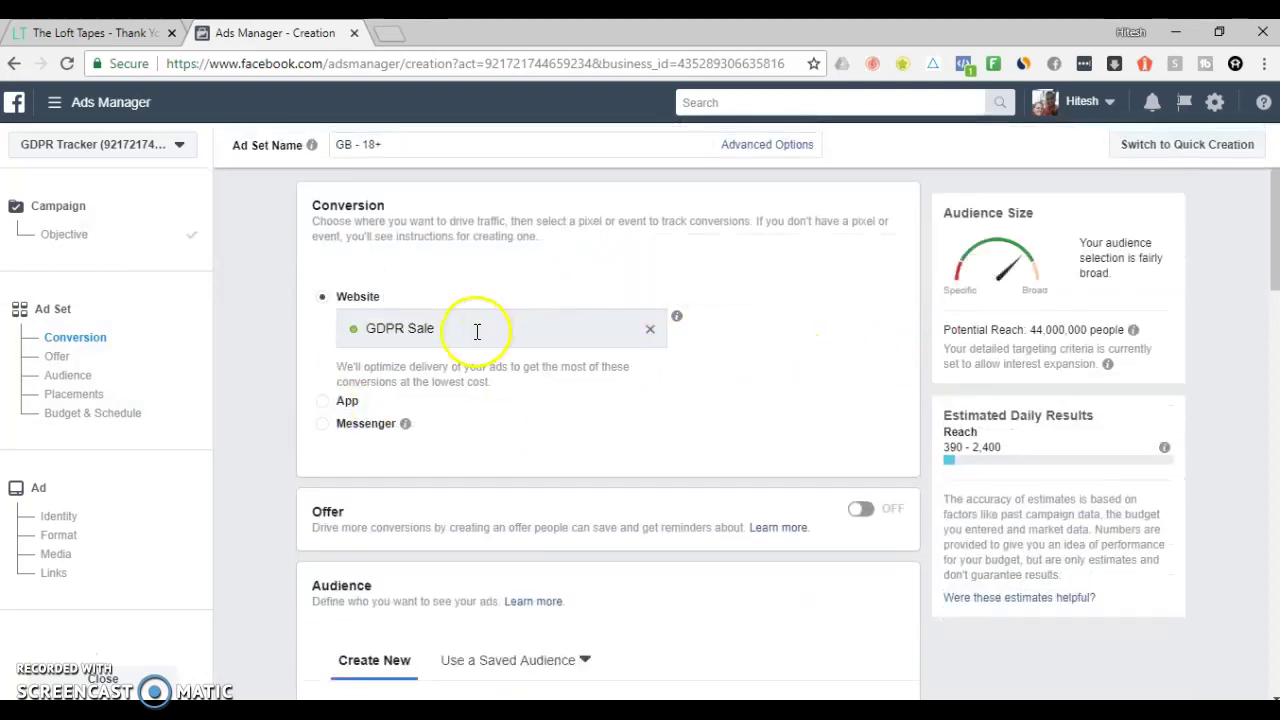
pyautogui.click(648, 334)
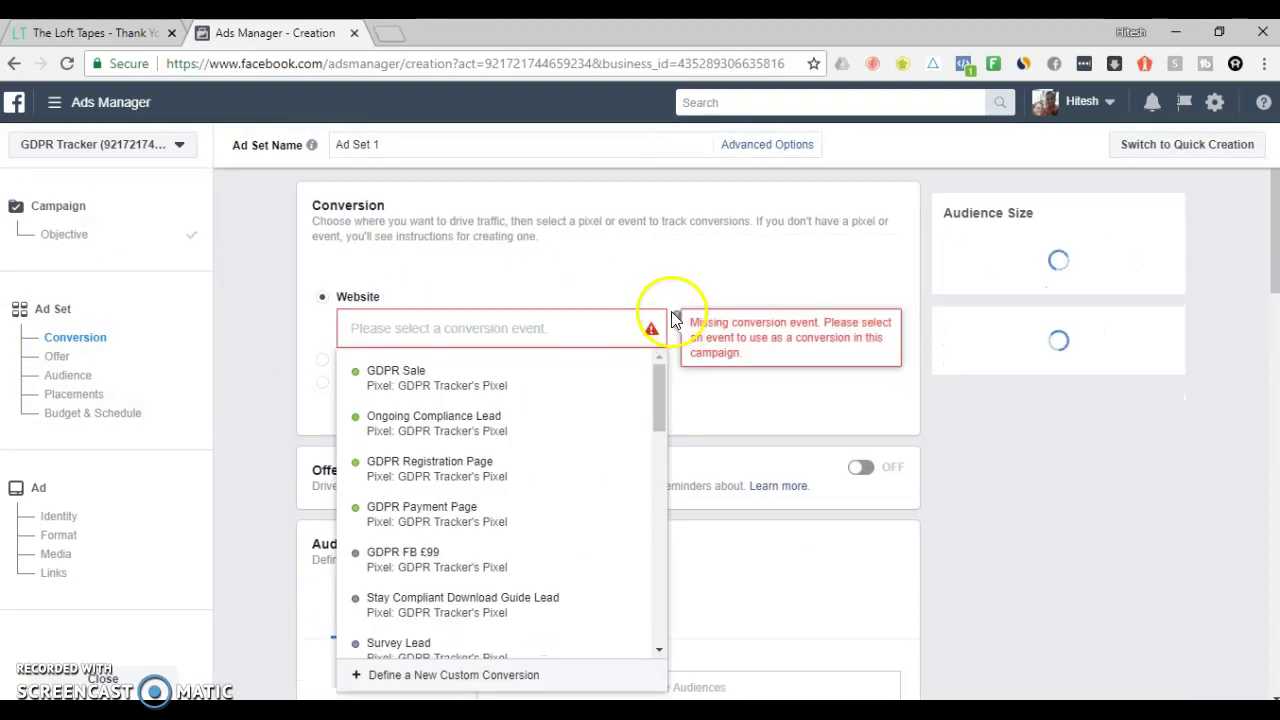
pyautogui.scroll(-3, 605, 418)
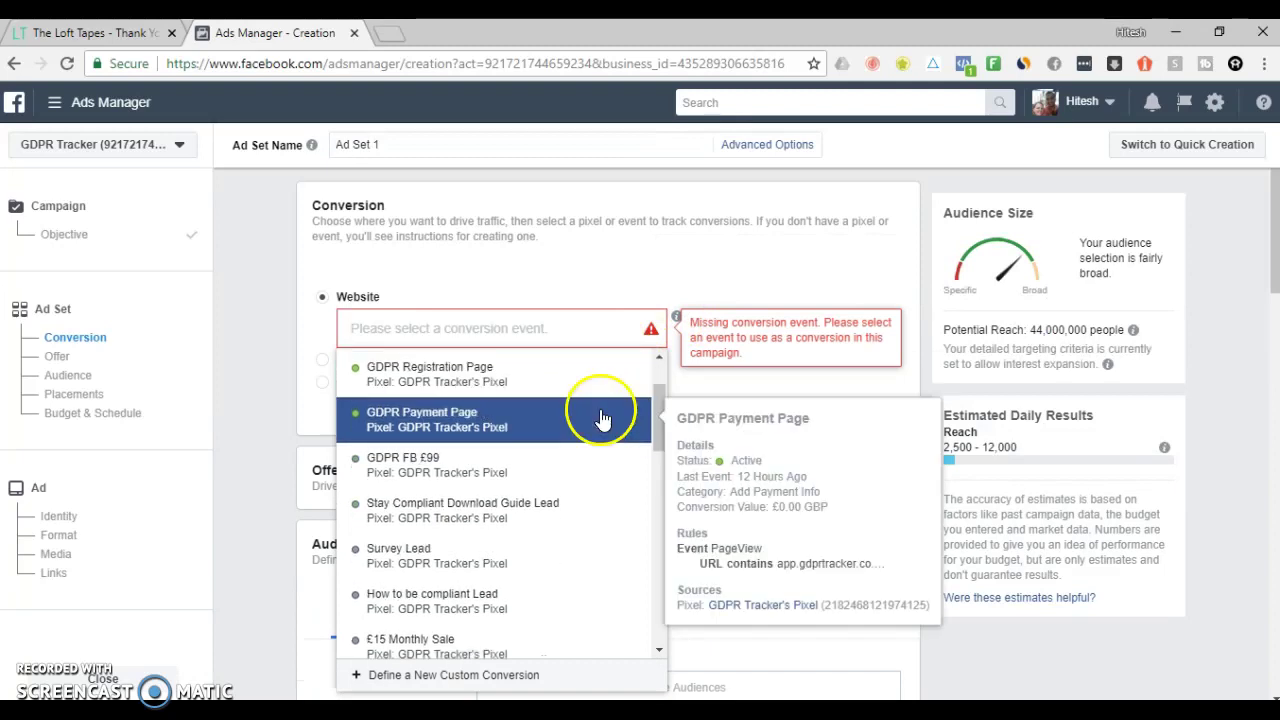
pyautogui.scroll(-2, 590, 412)
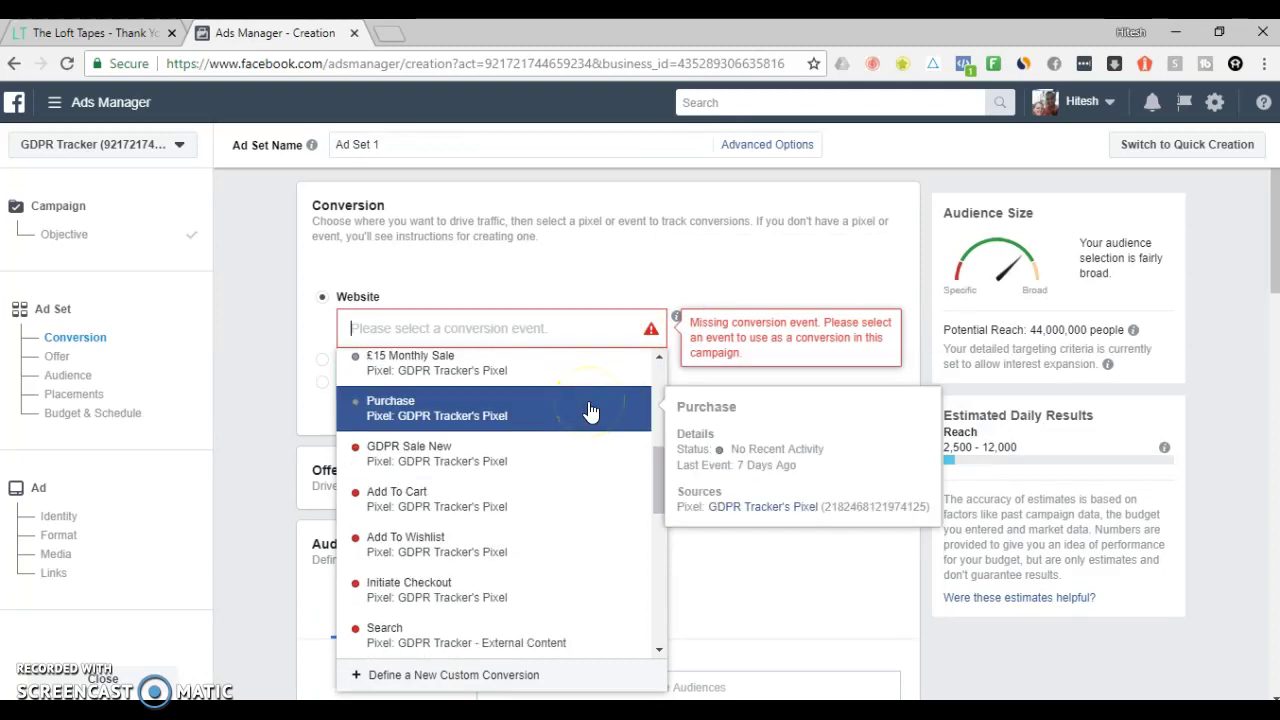
pyautogui.write('lea')
pyautogui.doubleClick(484, 327)
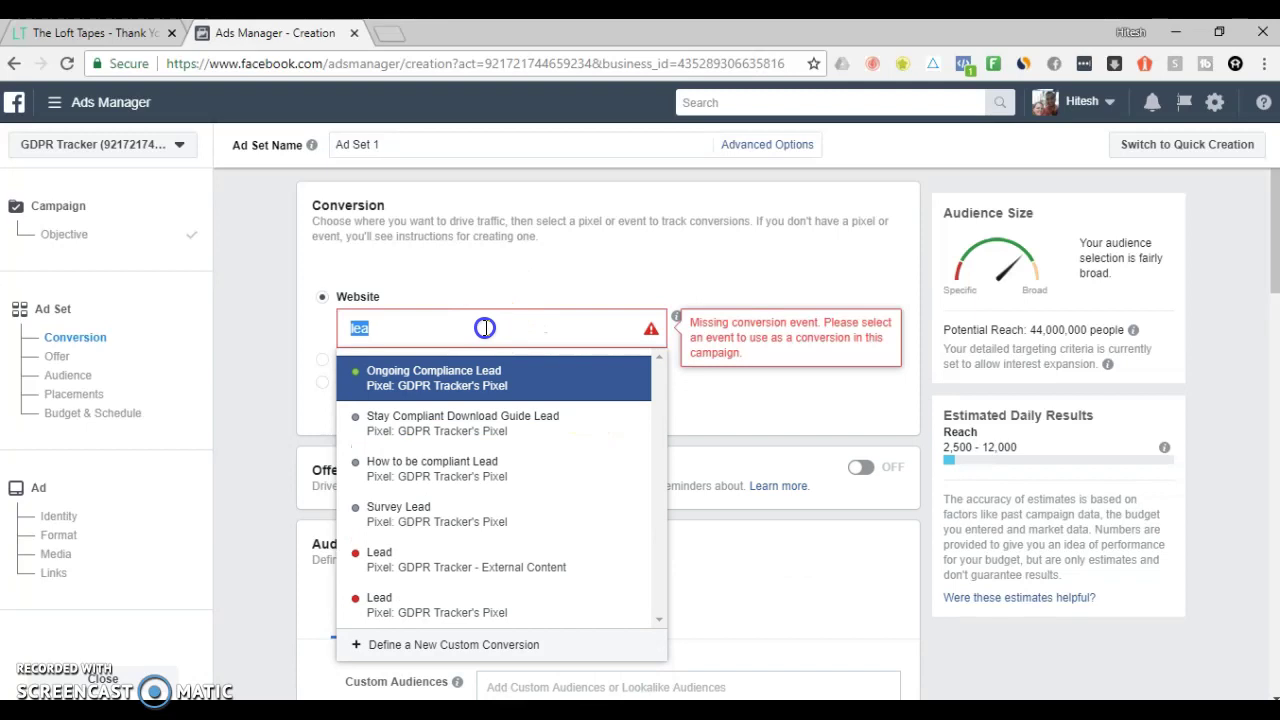
pyautogui.write('lead')
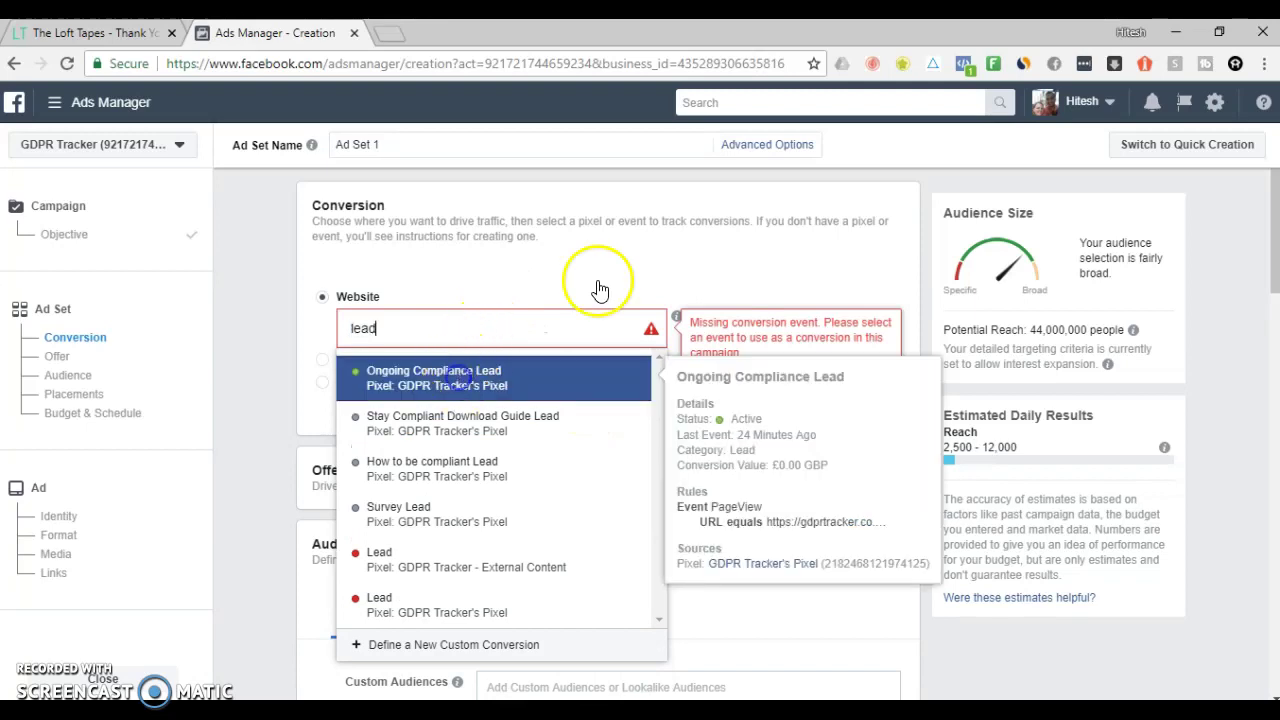
pyautogui.press('Return')
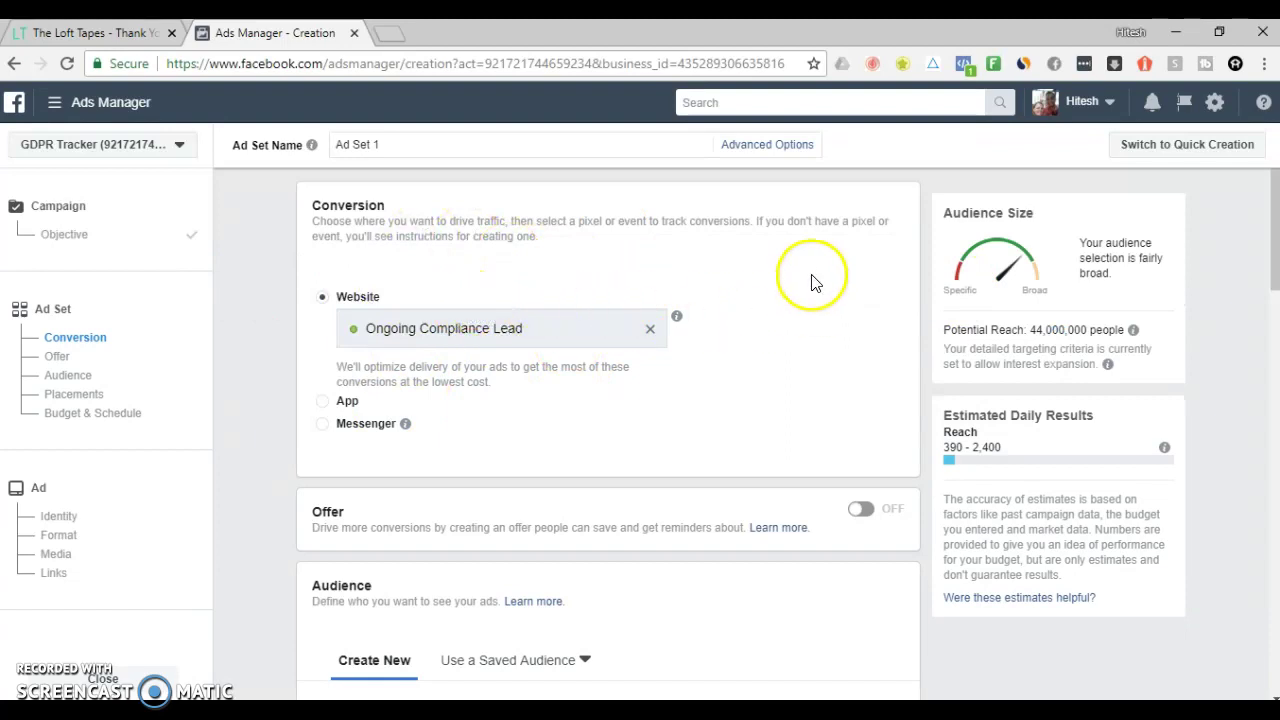
# Step: Set the audience's location targeting to people who live in this location
pyautogui.scroll(-6, 814, 282)
pyautogui.scroll(2, 829, 288)
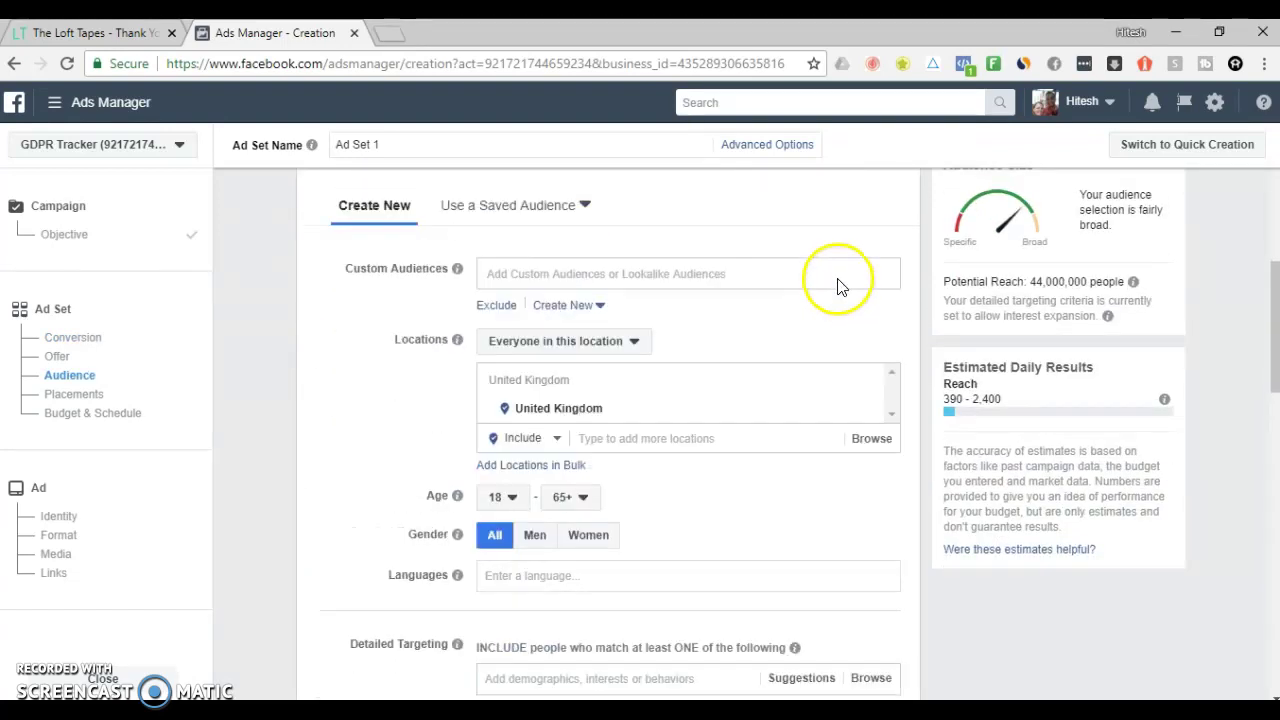
pyautogui.scroll(-1, 857, 280)
pyautogui.scroll(1, 864, 298)
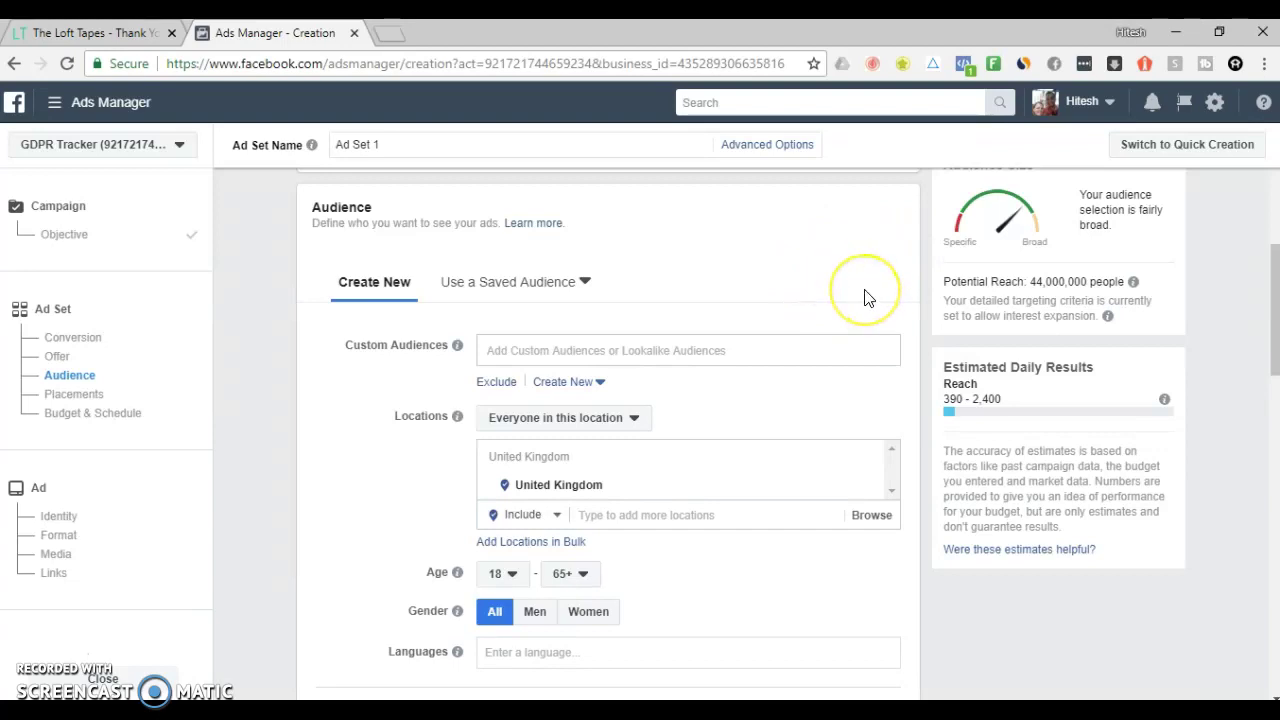
pyautogui.scroll(-1, 830, 290)
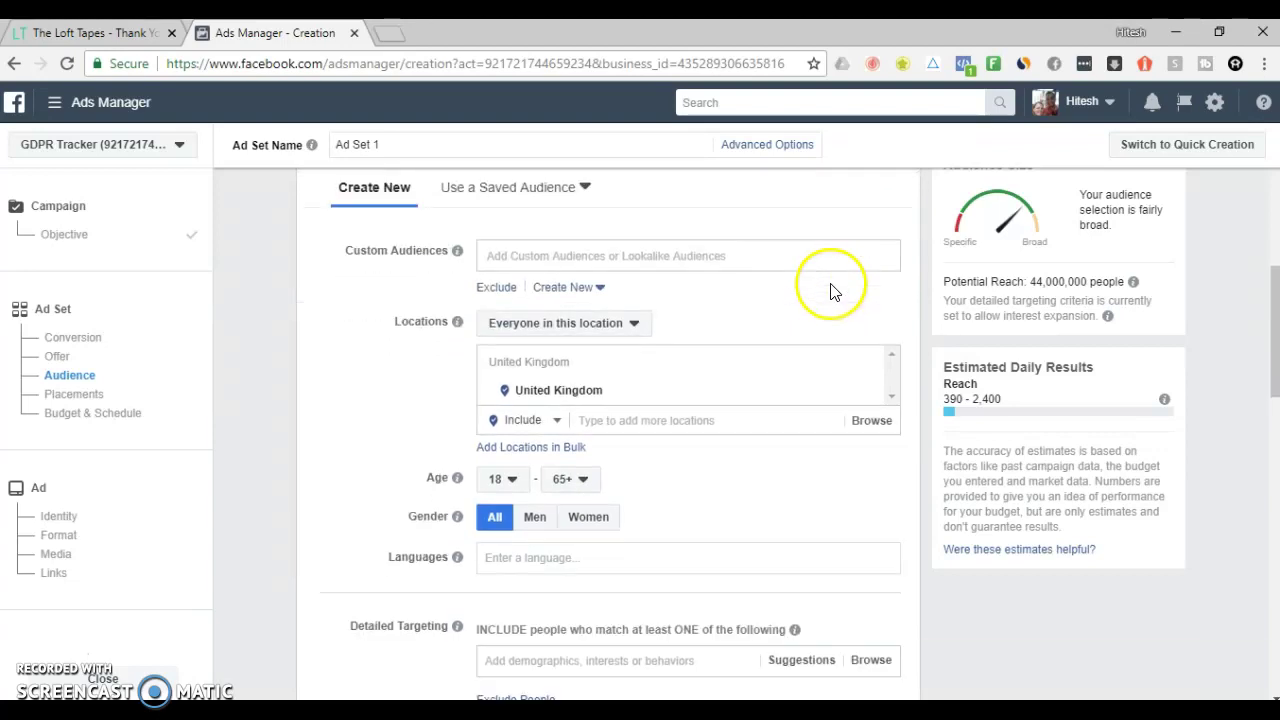
pyautogui.click(594, 325)
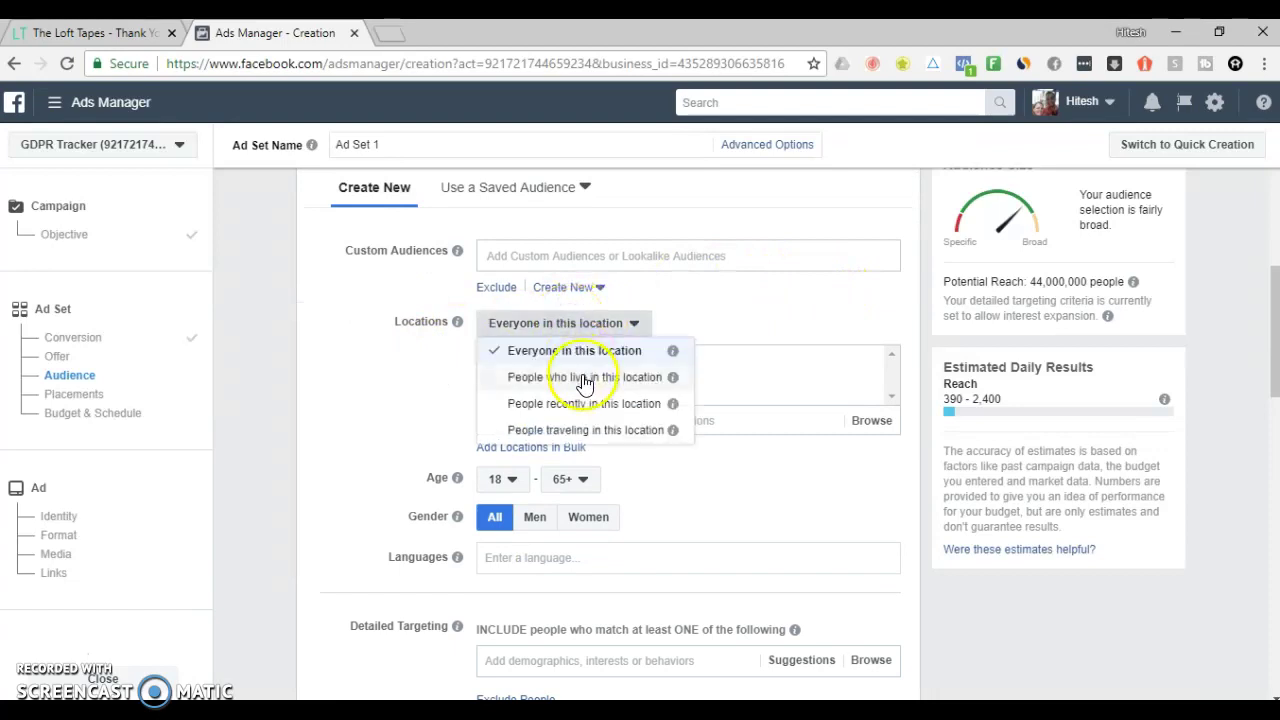
pyautogui.click(583, 374)
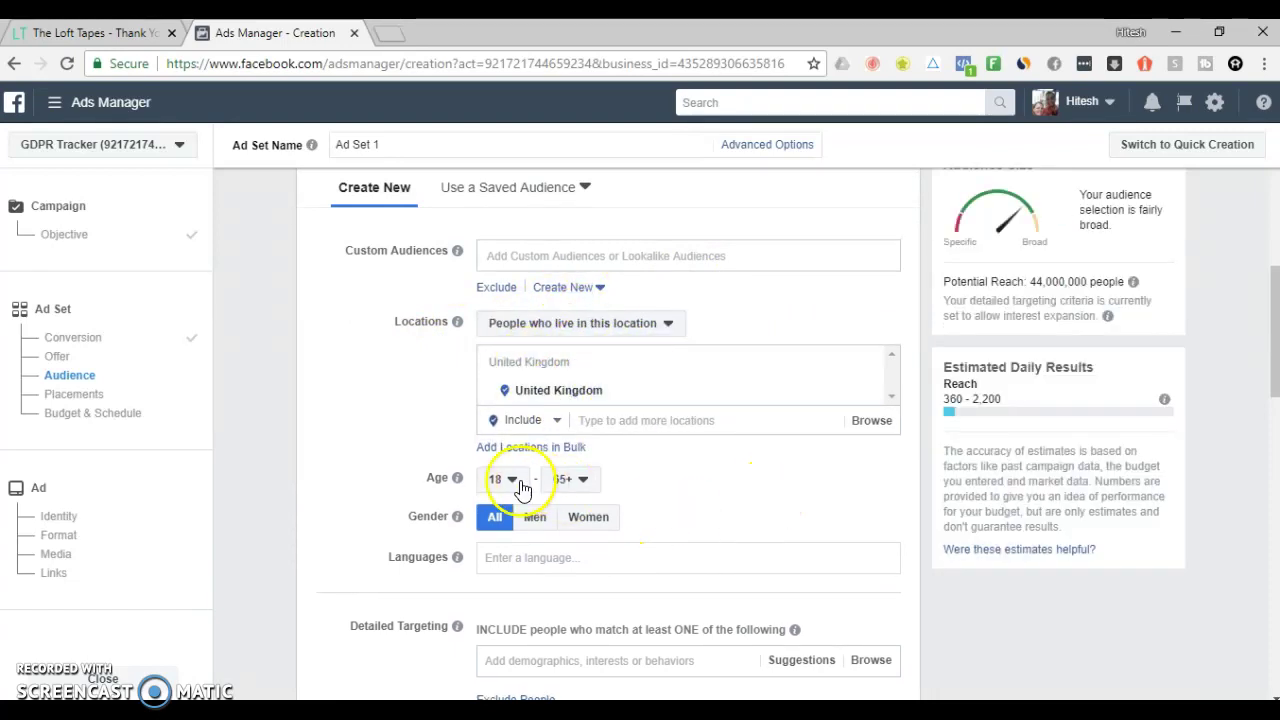
# Step: Set the audience's age range to 25–50
pyautogui.click(508, 480)
pyautogui.scroll(-2, 530, 335)
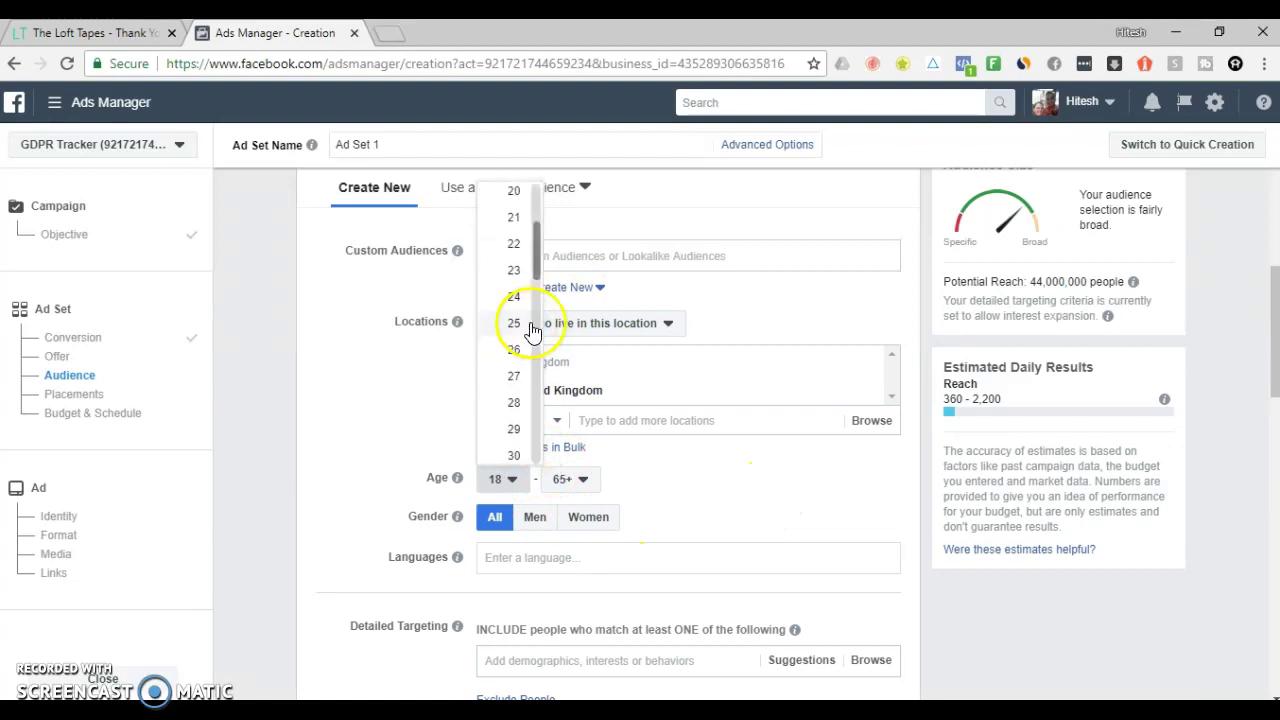
pyautogui.click(514, 325)
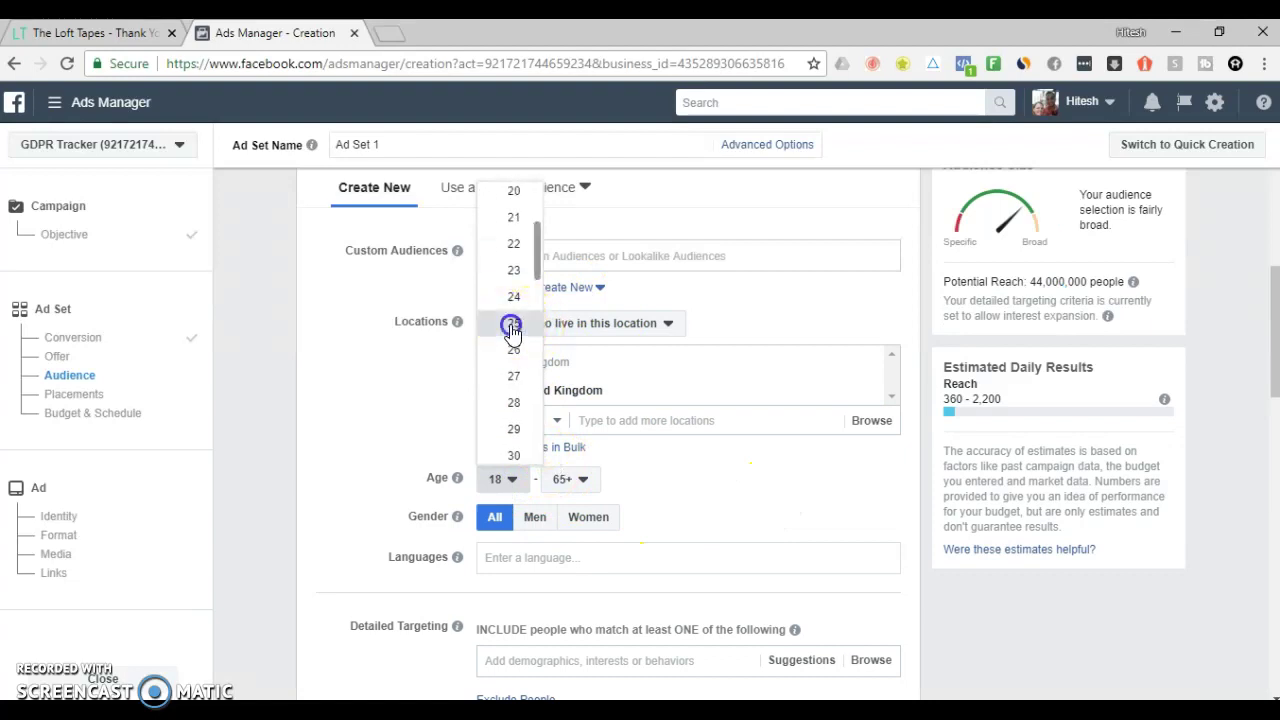
pyautogui.click(588, 490)
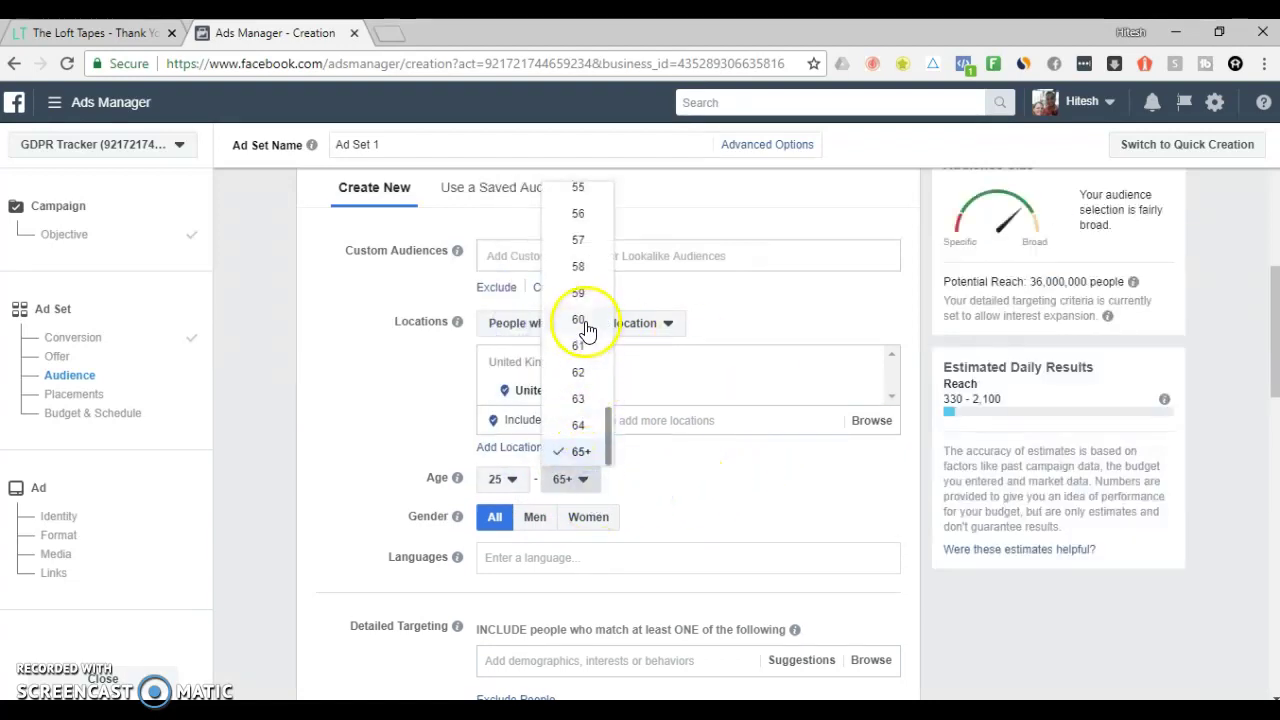
pyautogui.scroll(2, 586, 326)
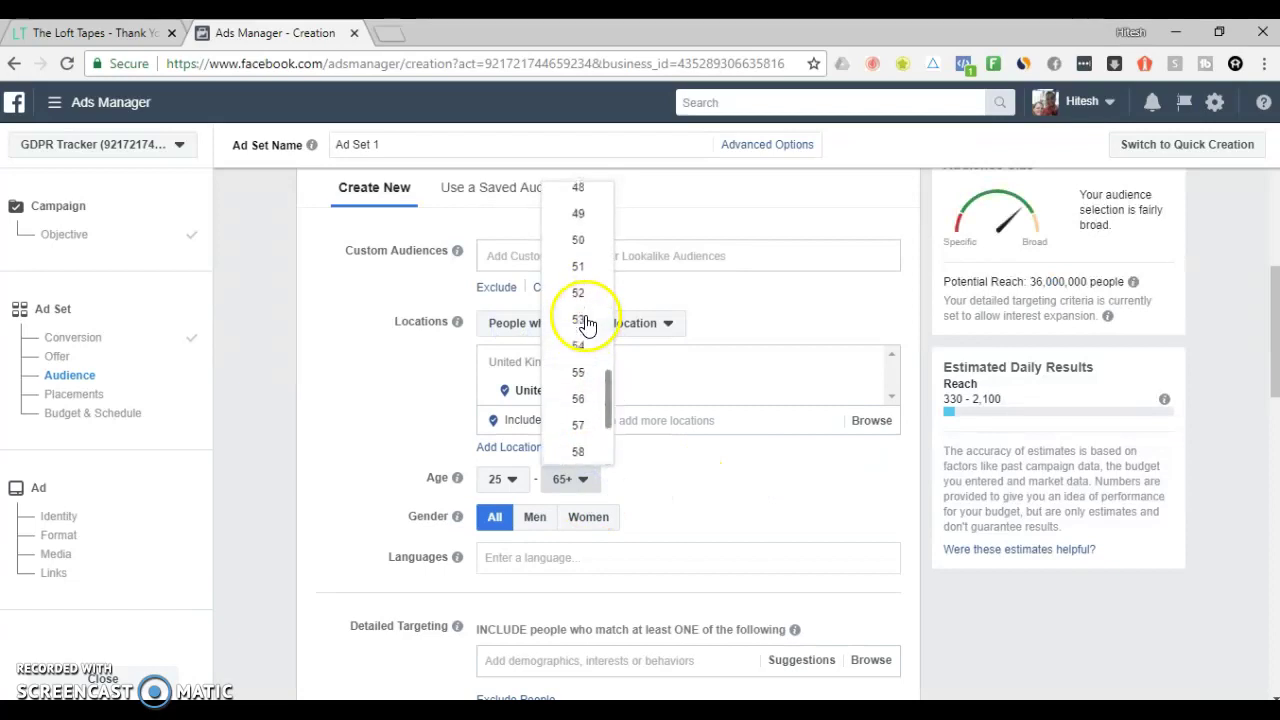
pyautogui.click(588, 247)
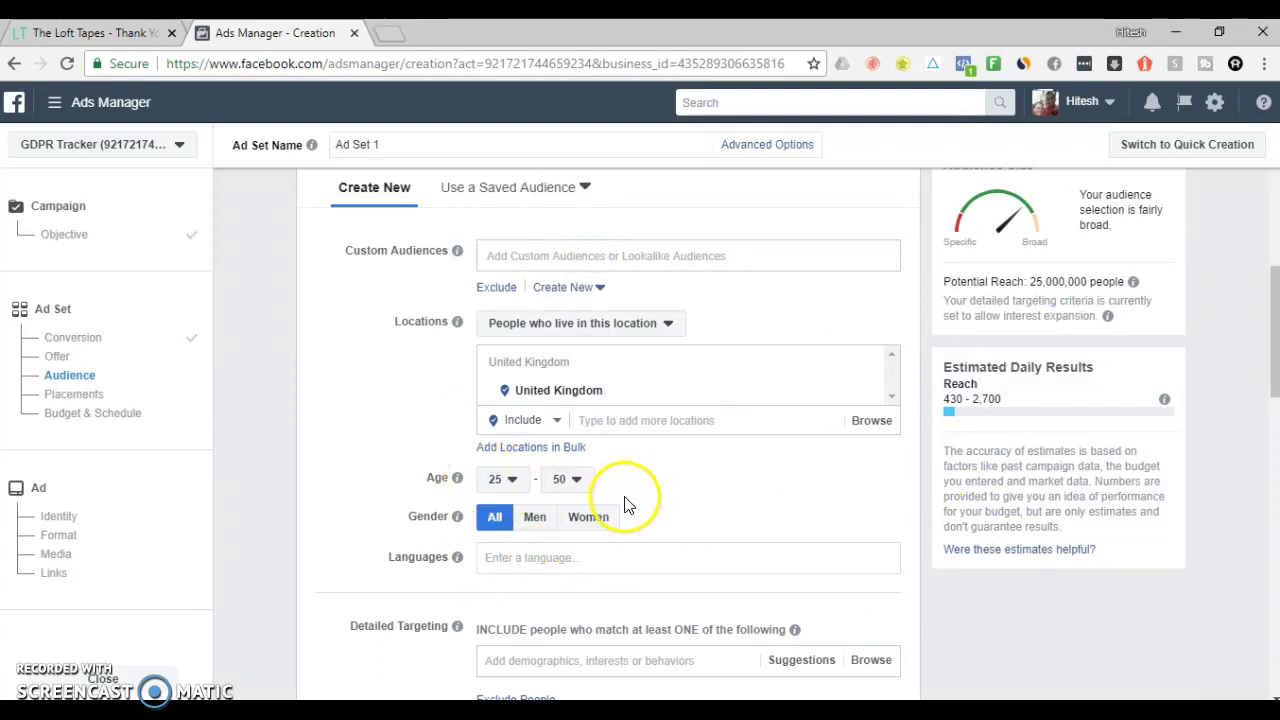
# Step: Add English (UK) as the audience's language
pyautogui.scroll(-2, 673, 372)
pyautogui.click(655, 366)
pyautogui.write('english')
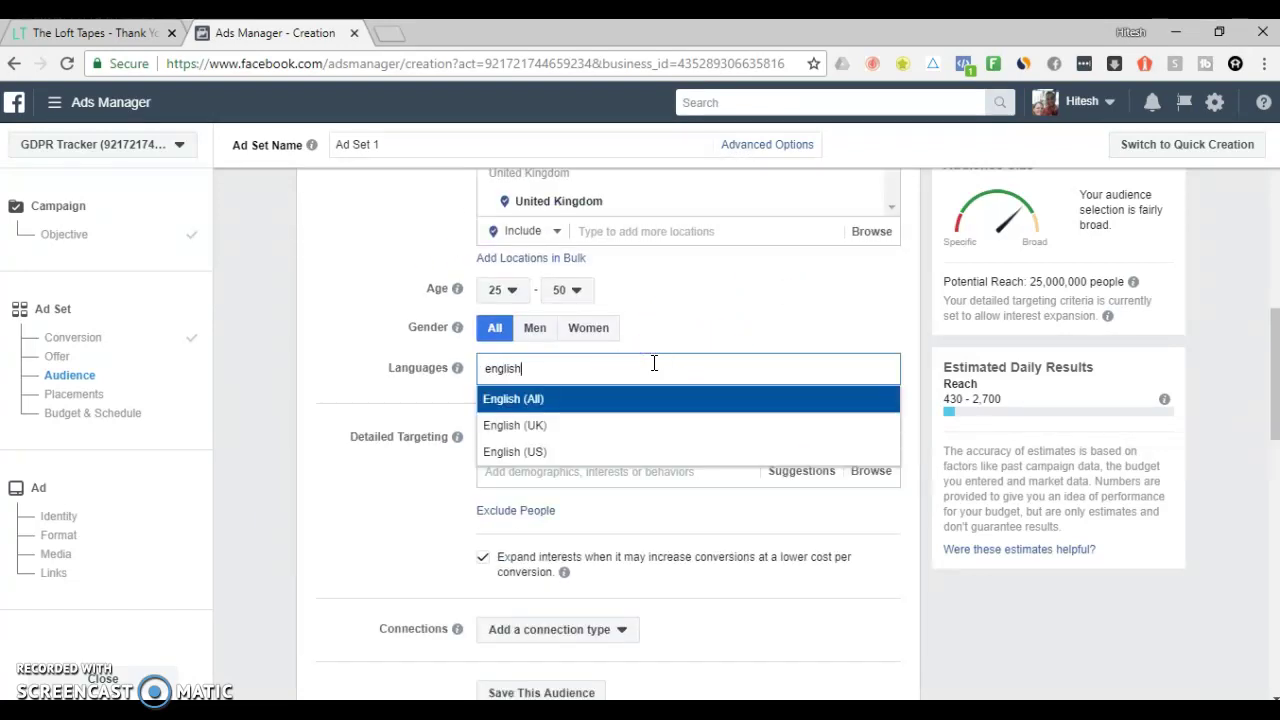
pyautogui.click(610, 427)
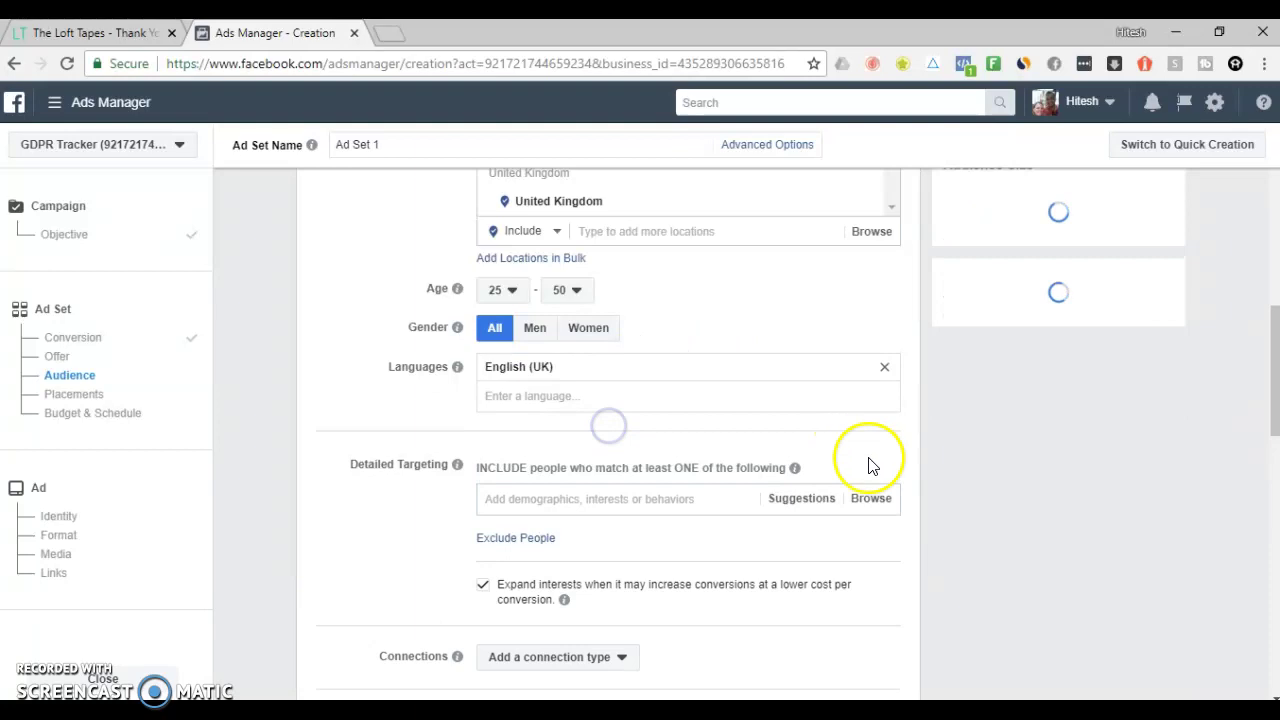
# Step: Switch to The Loft Tapes site and review the free EQ guide's landing page, including its headline and learning points
pyautogui.click(523, 498)
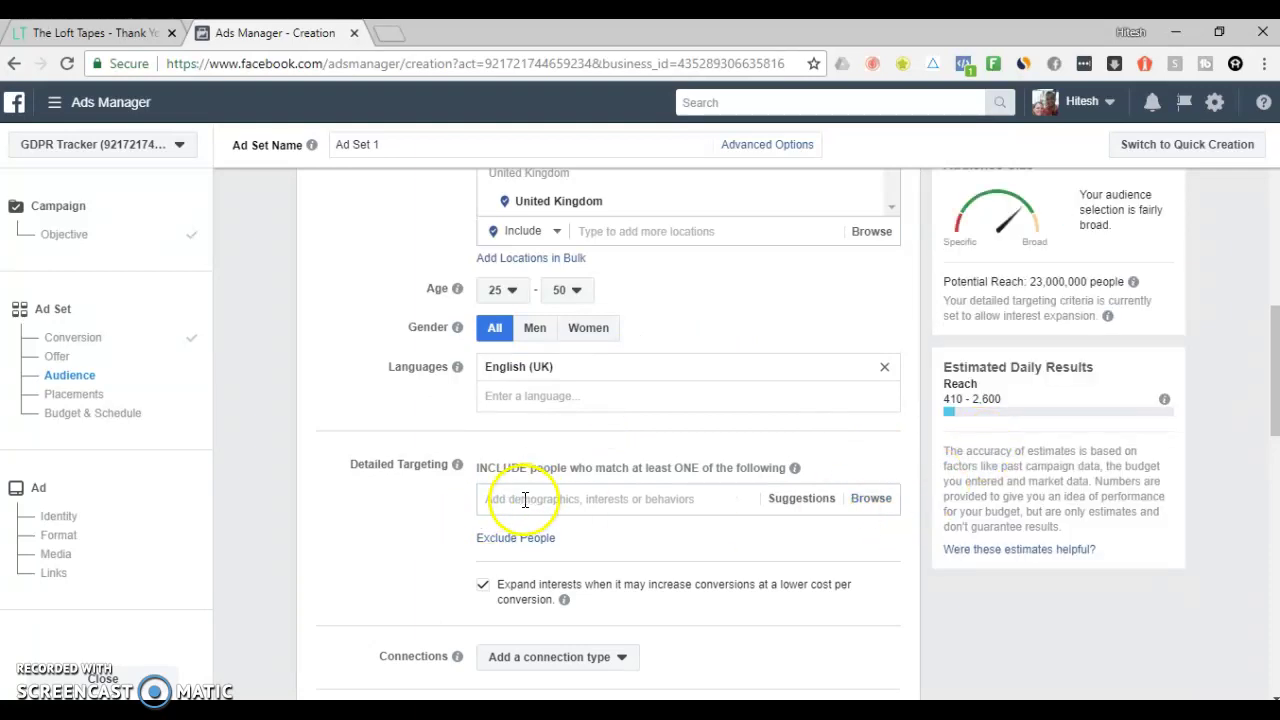
pyautogui.scroll(-2, 378, 425)
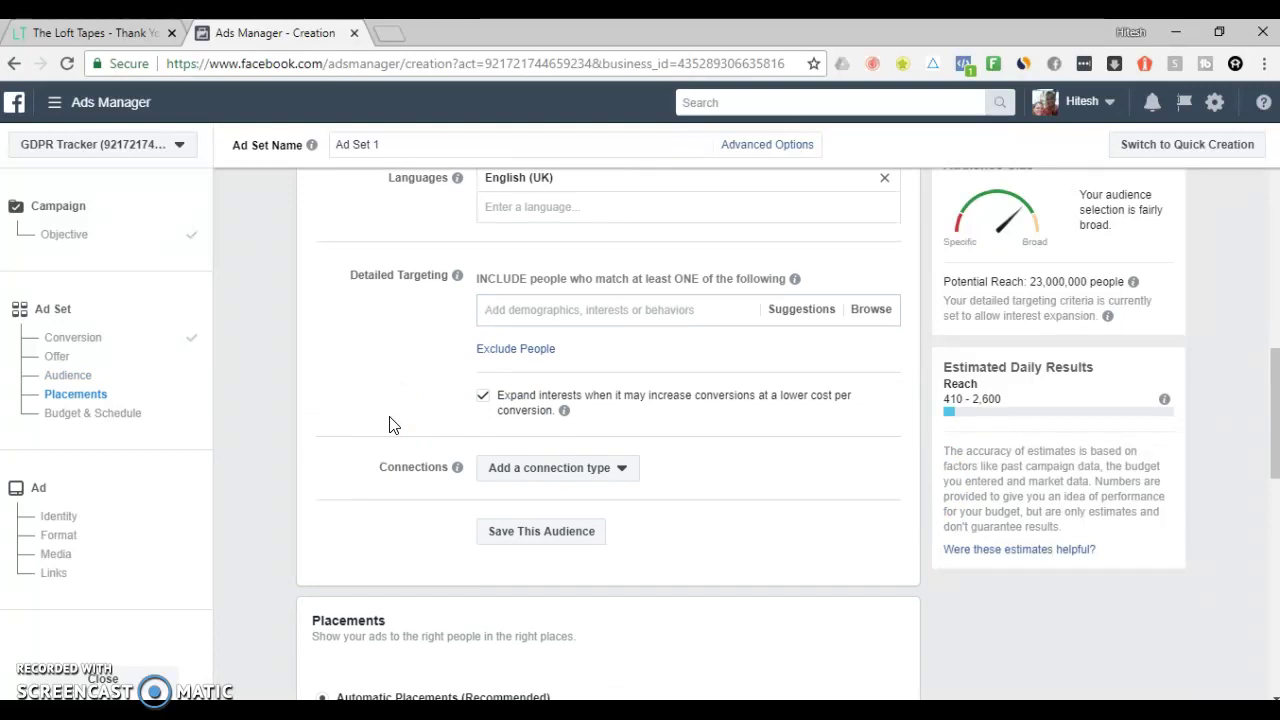
pyautogui.click(100, 33)
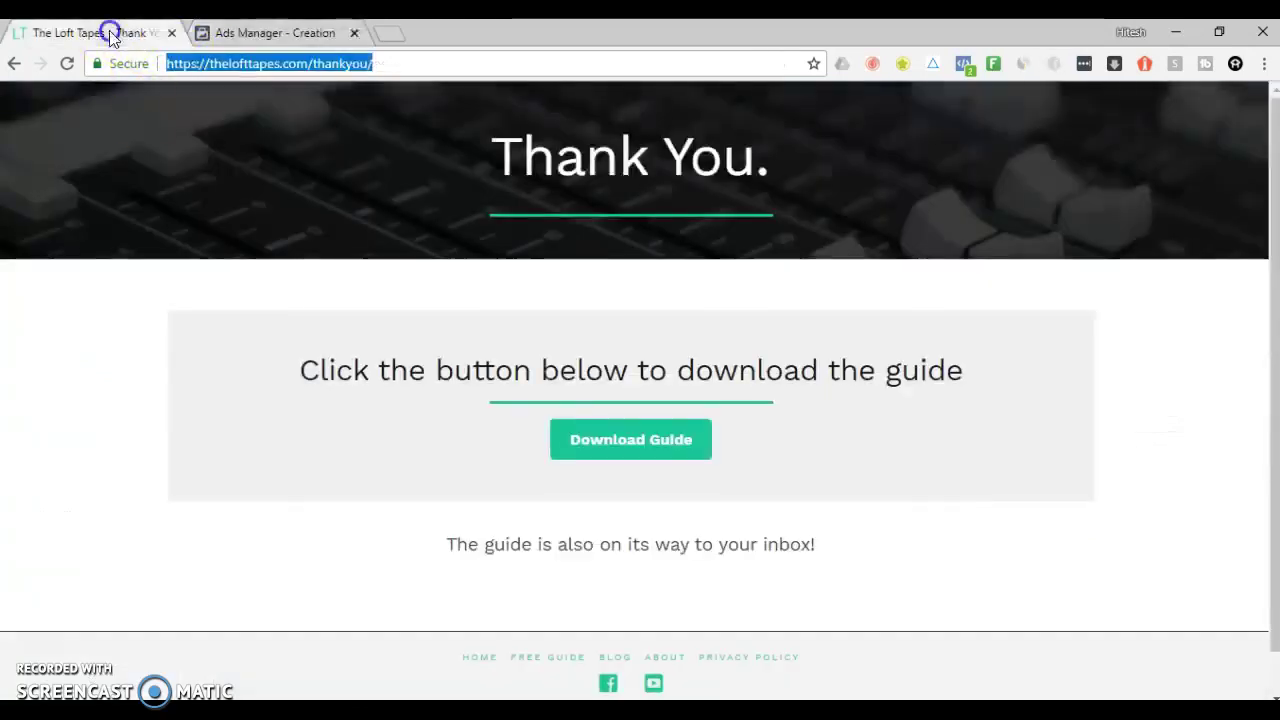
pyautogui.click(12, 66)
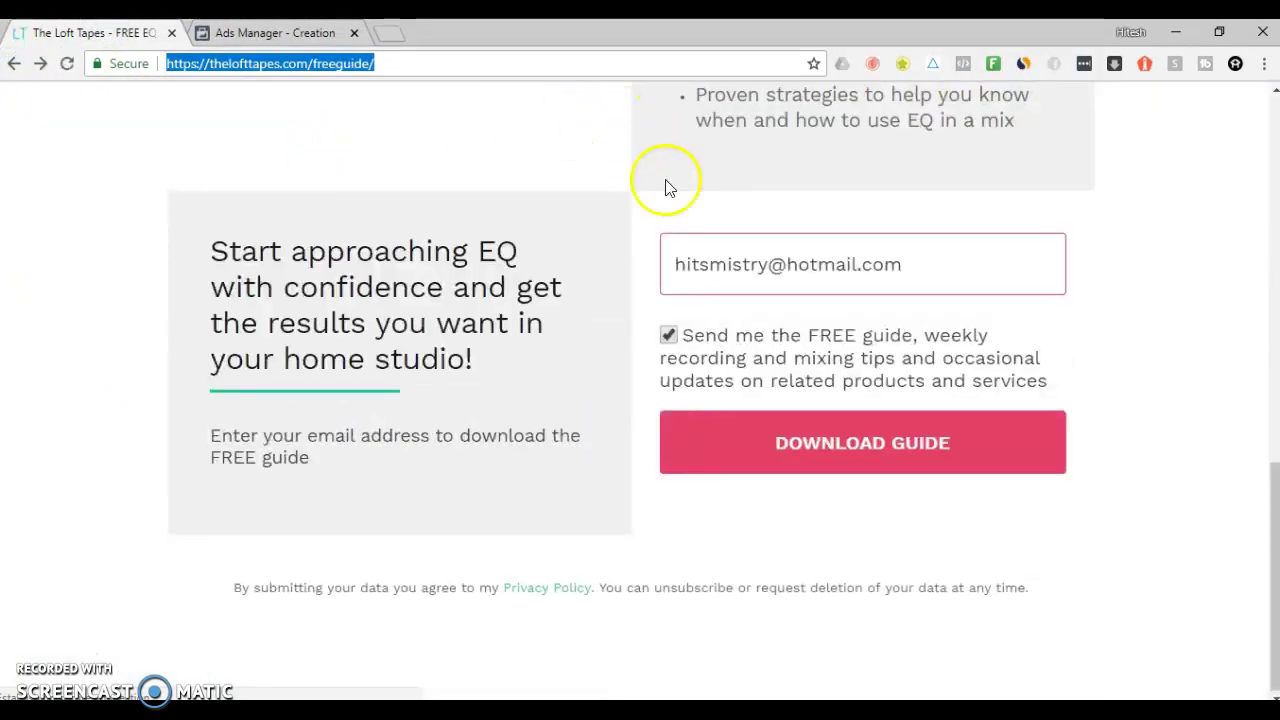
pyautogui.scroll(9, 700, 200)
pyautogui.scroll(2, 773, 238)
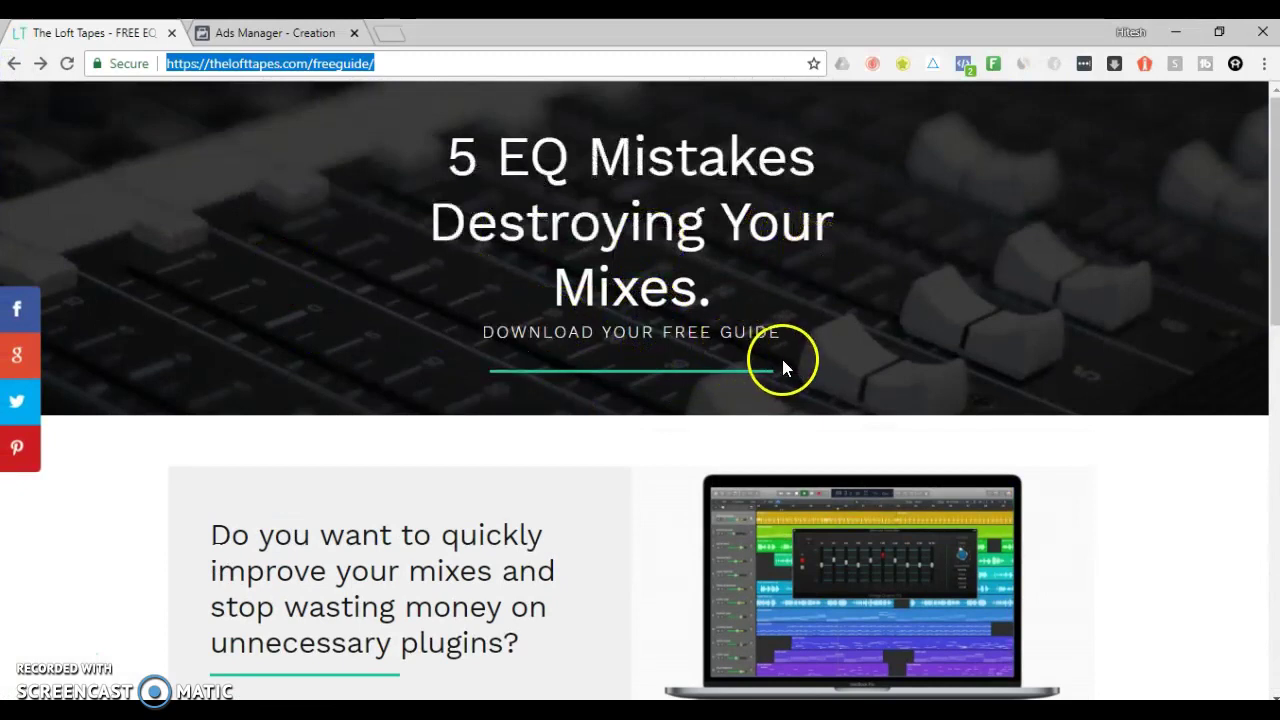
pyautogui.scroll(-5, 455, 265)
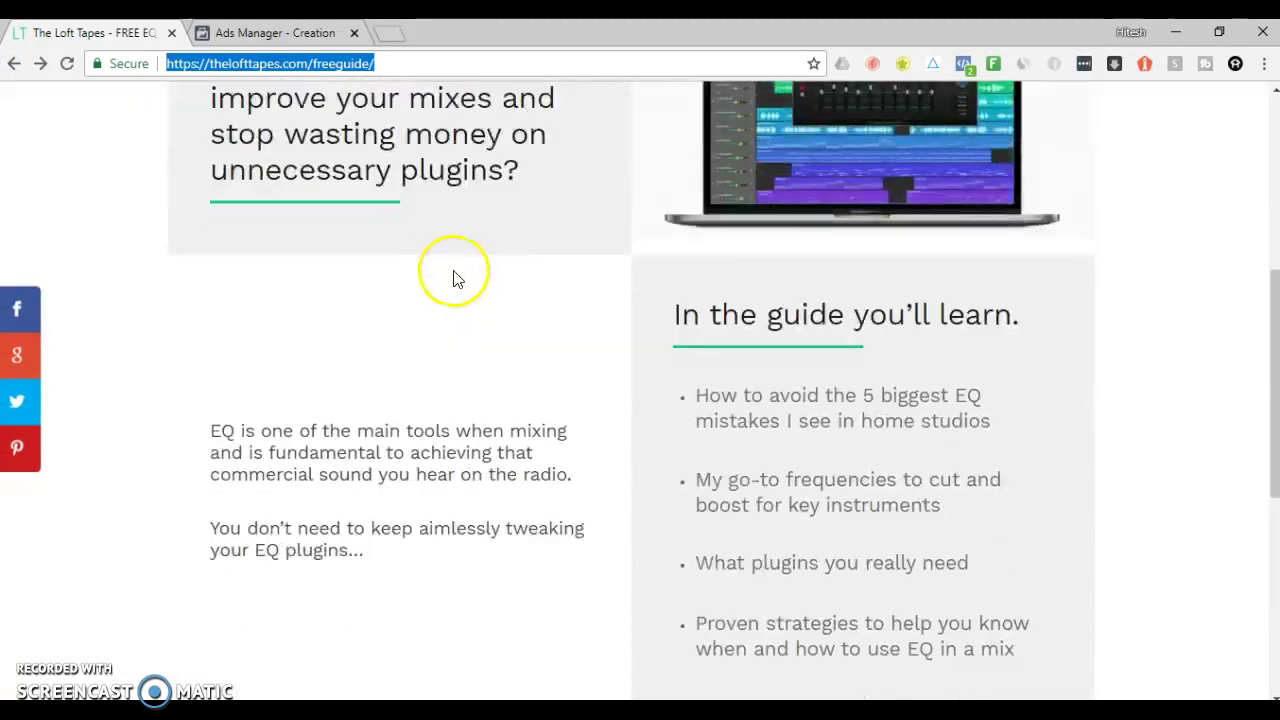
pyautogui.scroll(-2, 600, 300)
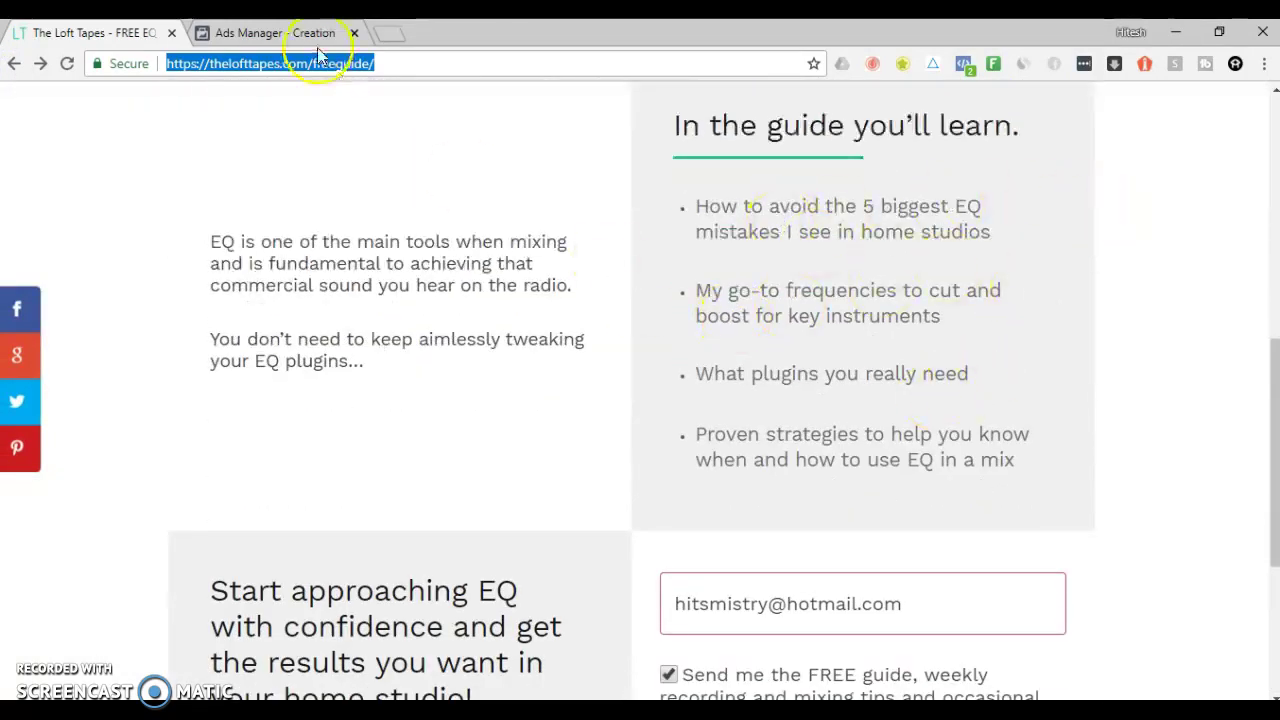
# Step: Return to Ads Manager and add Production music and Audio mixing (recorded music) as detailed targeting interests
pyautogui.click(305, 33)
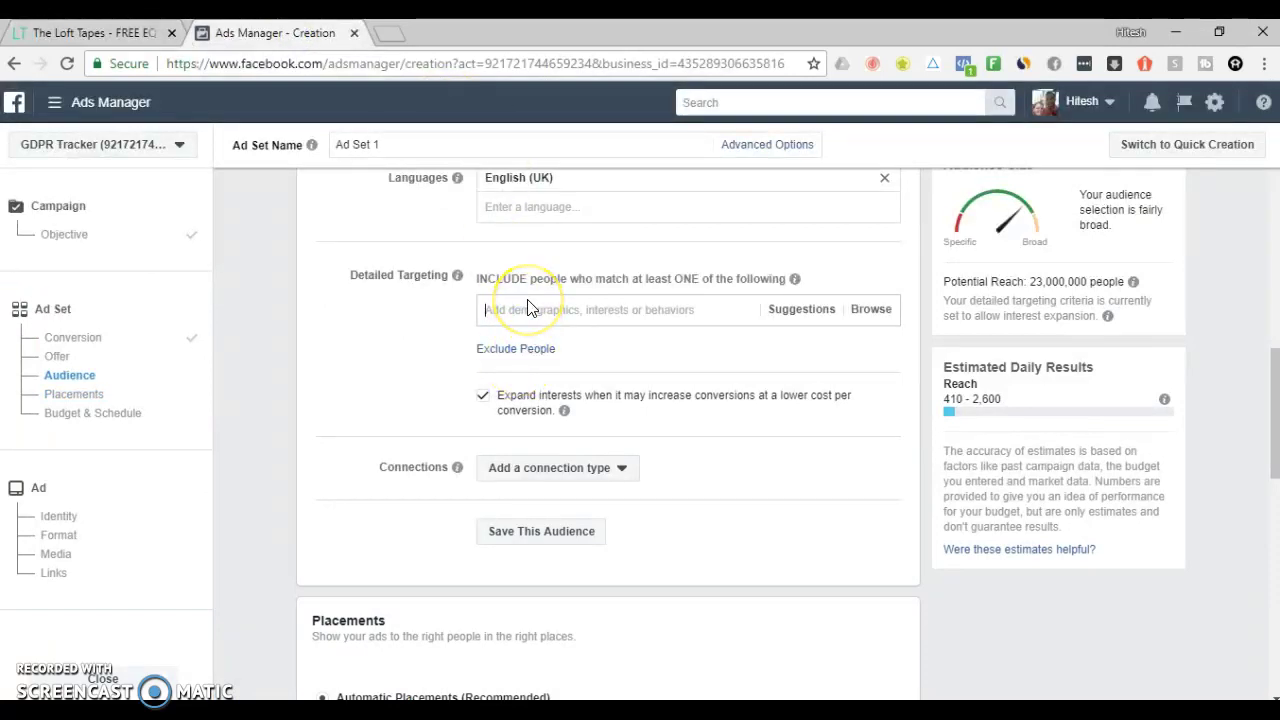
pyautogui.write('music production')
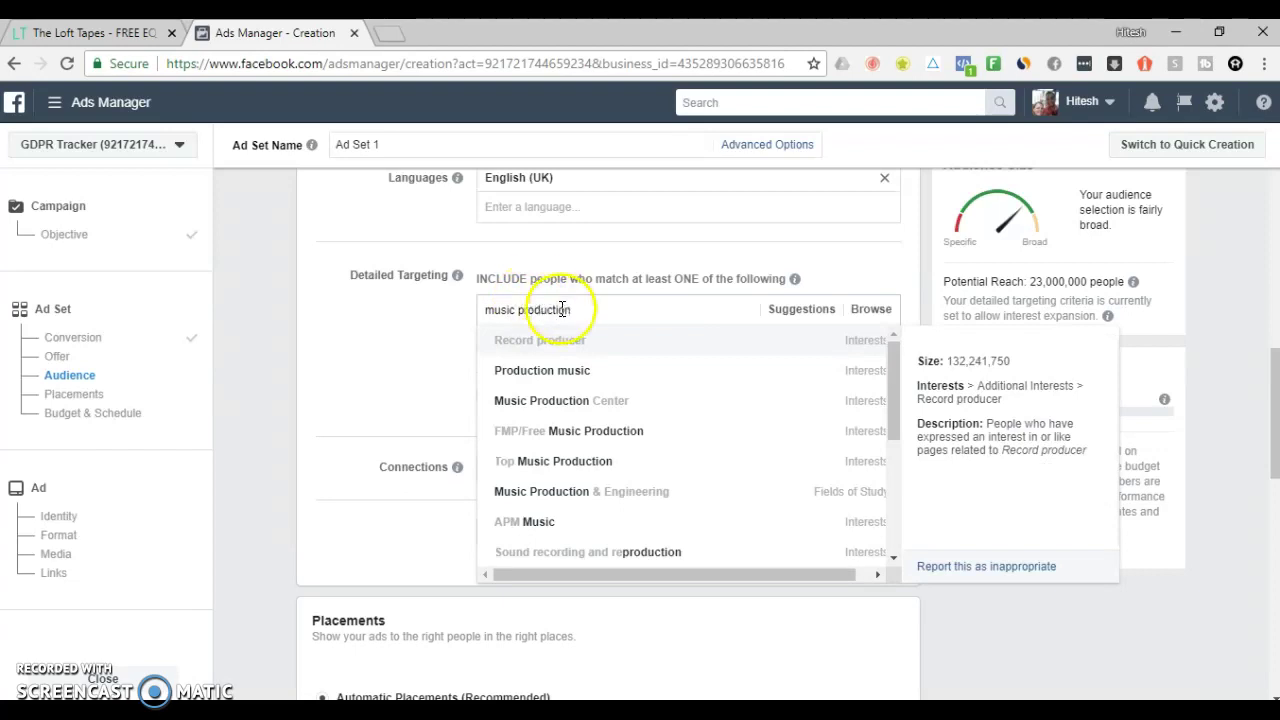
pyautogui.click(597, 377)
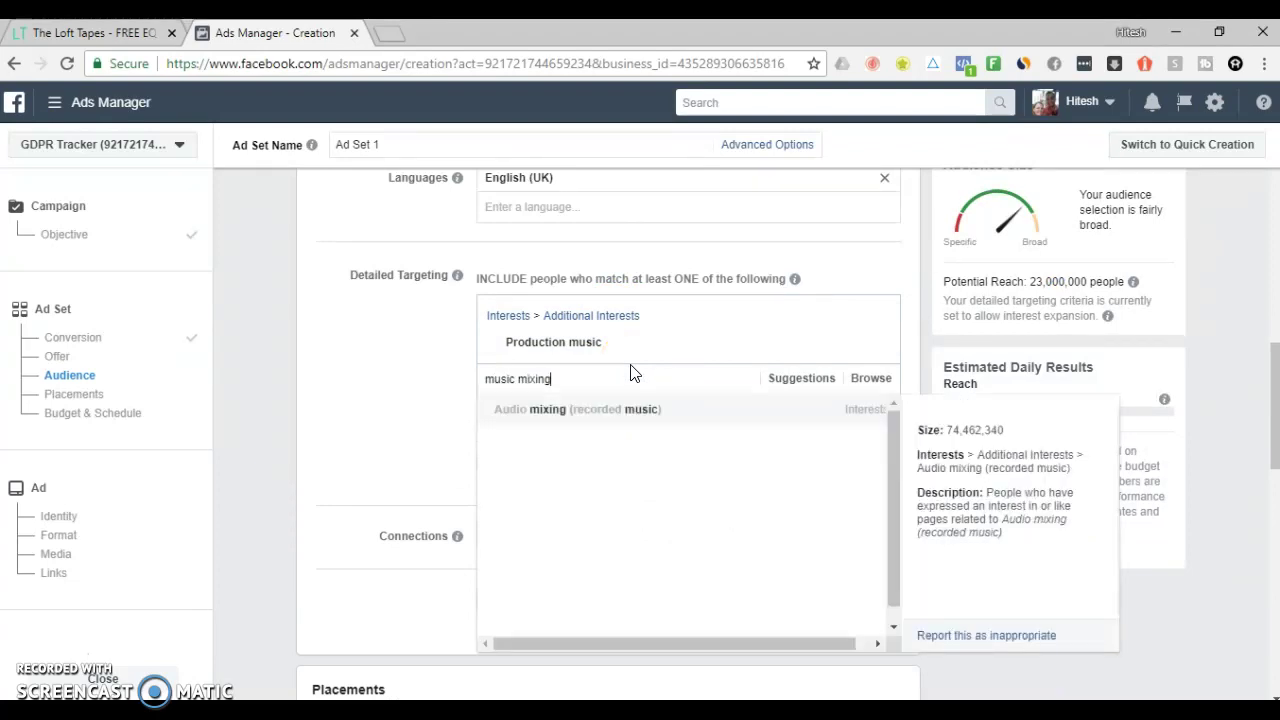
pyautogui.click(557, 428)
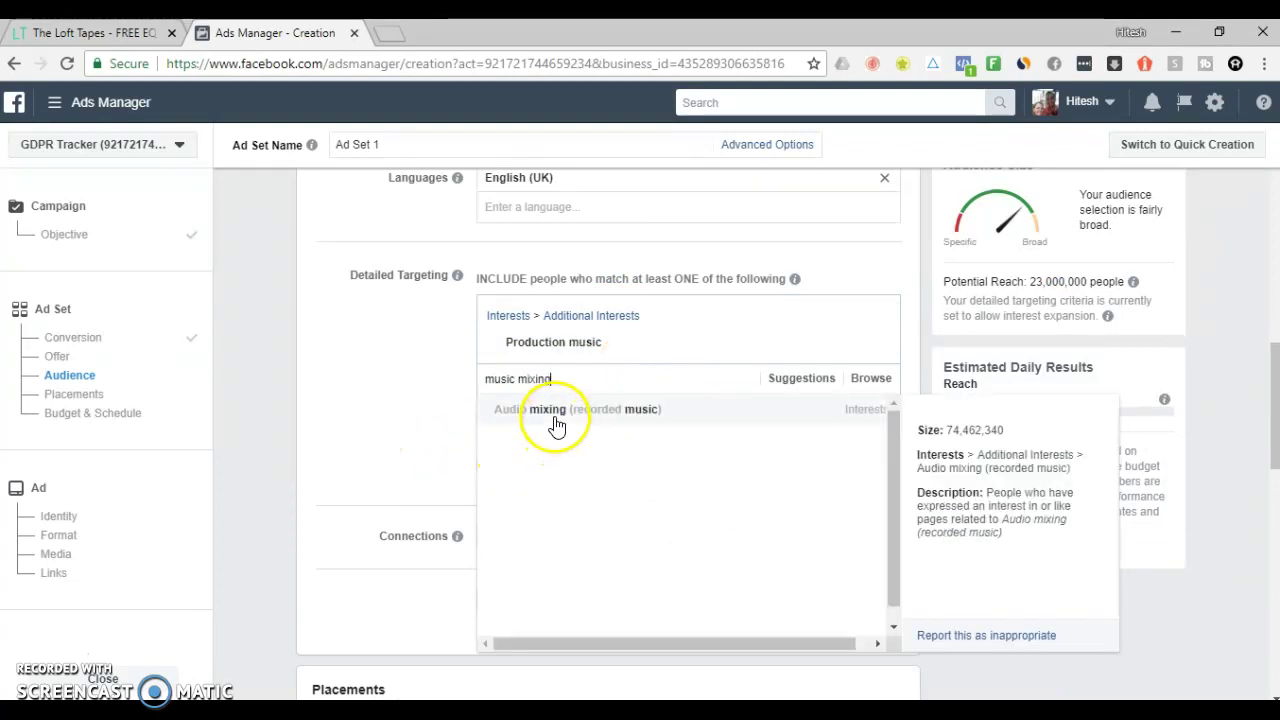
pyautogui.click(355, 385)
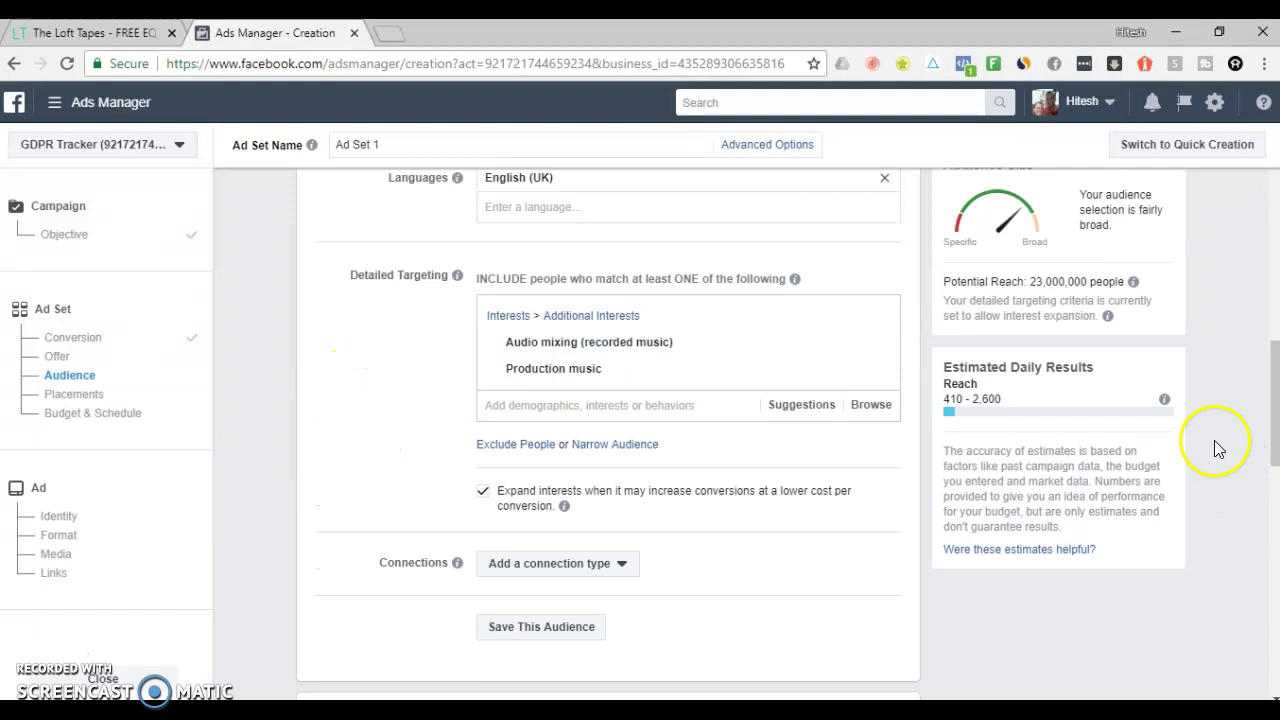
# Step: Turn off interest expansion for the audience's detailed targeting
pyautogui.scroll(1, 1230, 440)
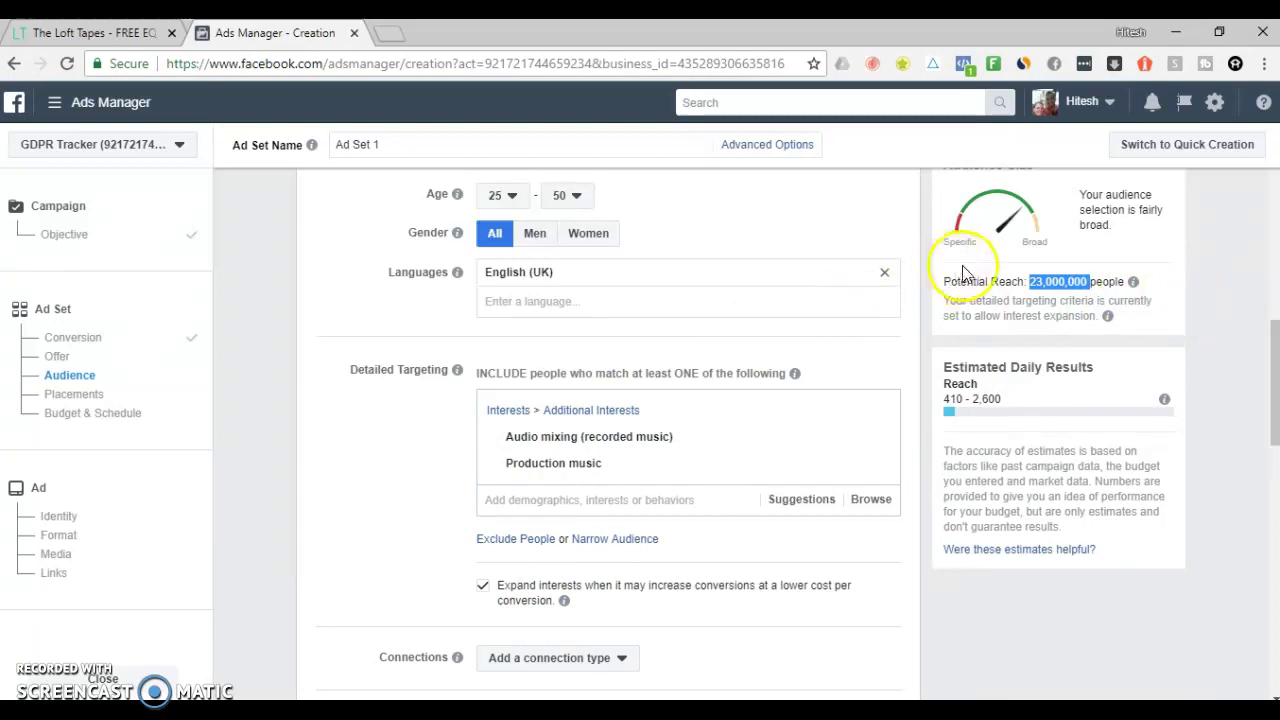
pyautogui.scroll(-2, 760, 375)
pyautogui.scroll(1, 1090, 360)
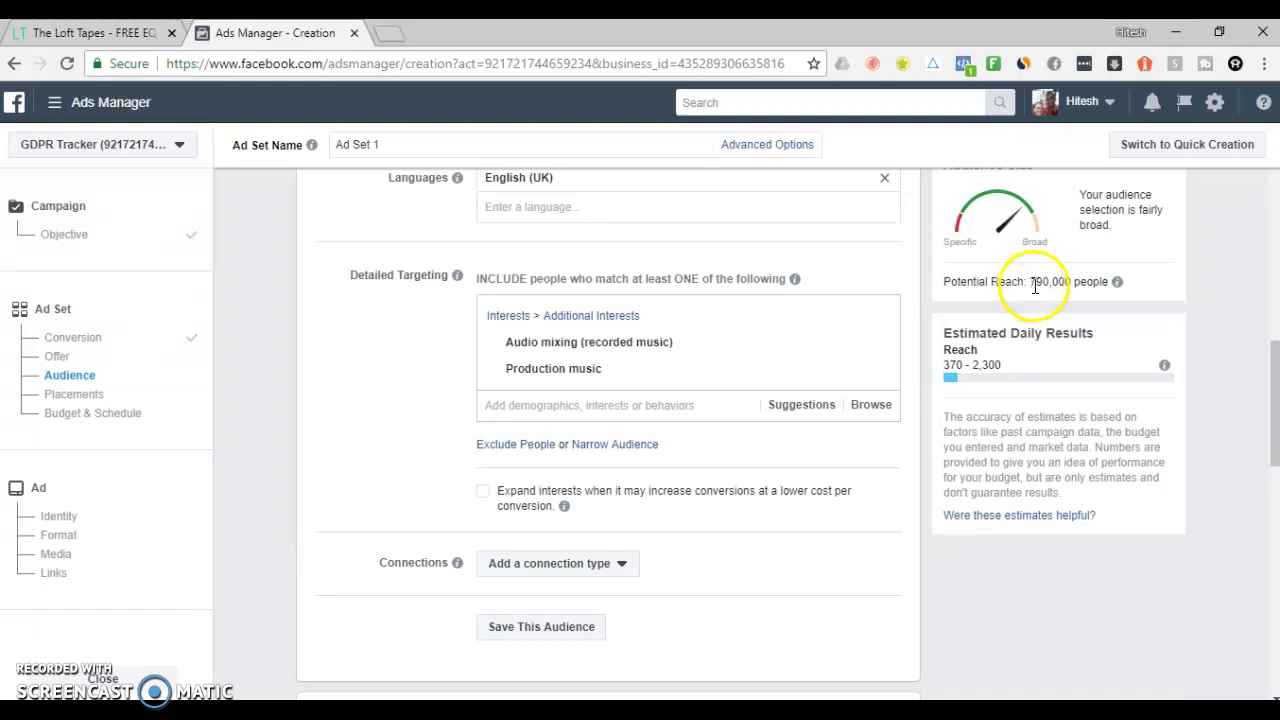
# Step: Add the suggested interests Audio mixing and Recording studio to the detailed targeting
pyautogui.moveTo(545, 352)
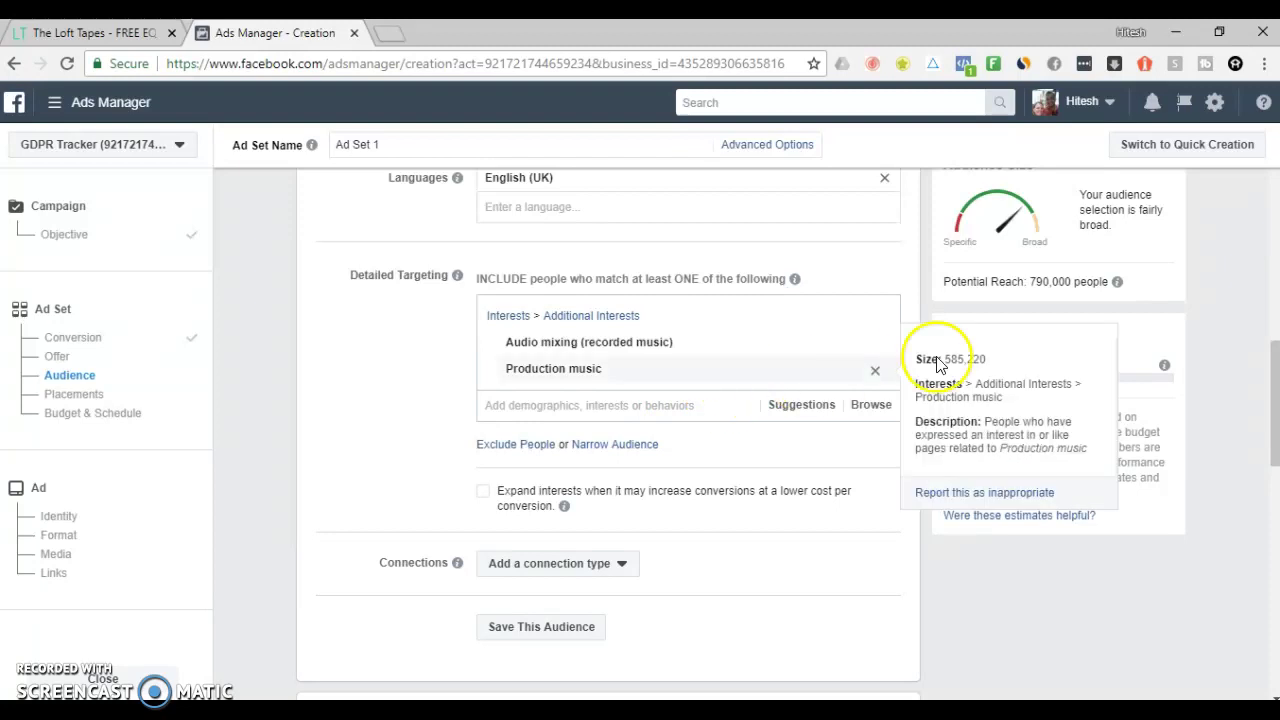
pyautogui.moveTo(848, 352)
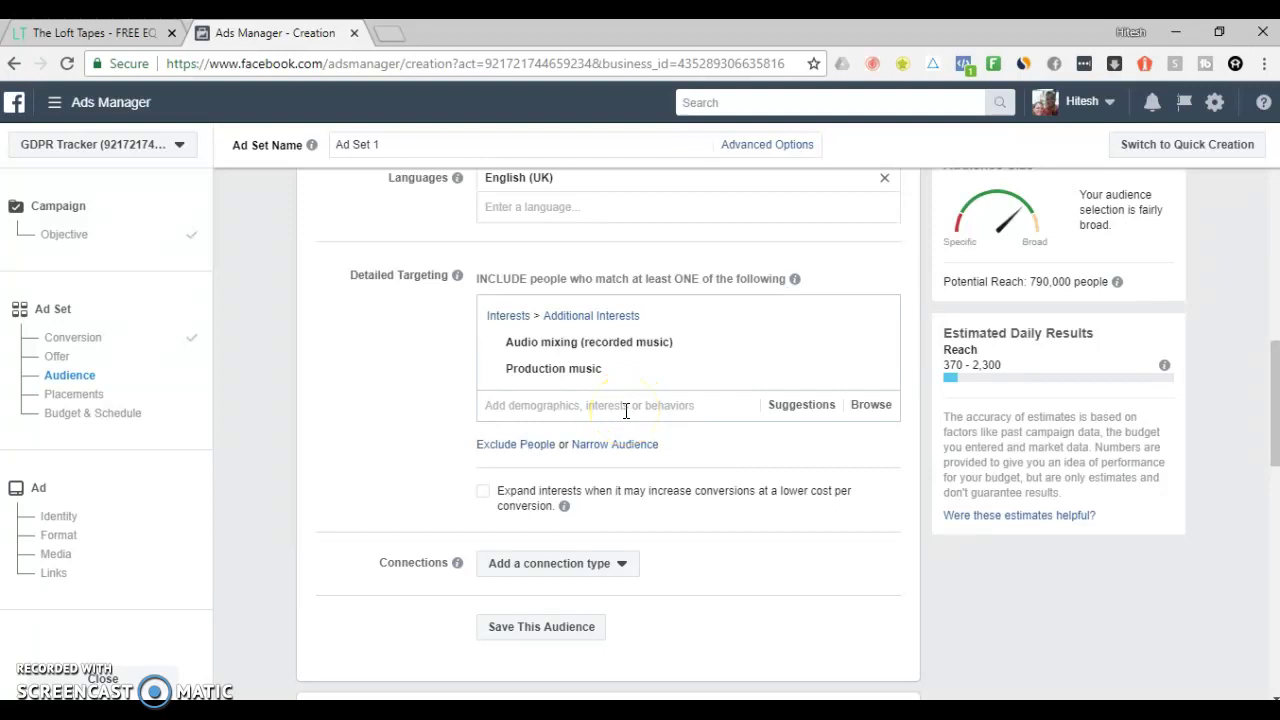
pyautogui.click(806, 408)
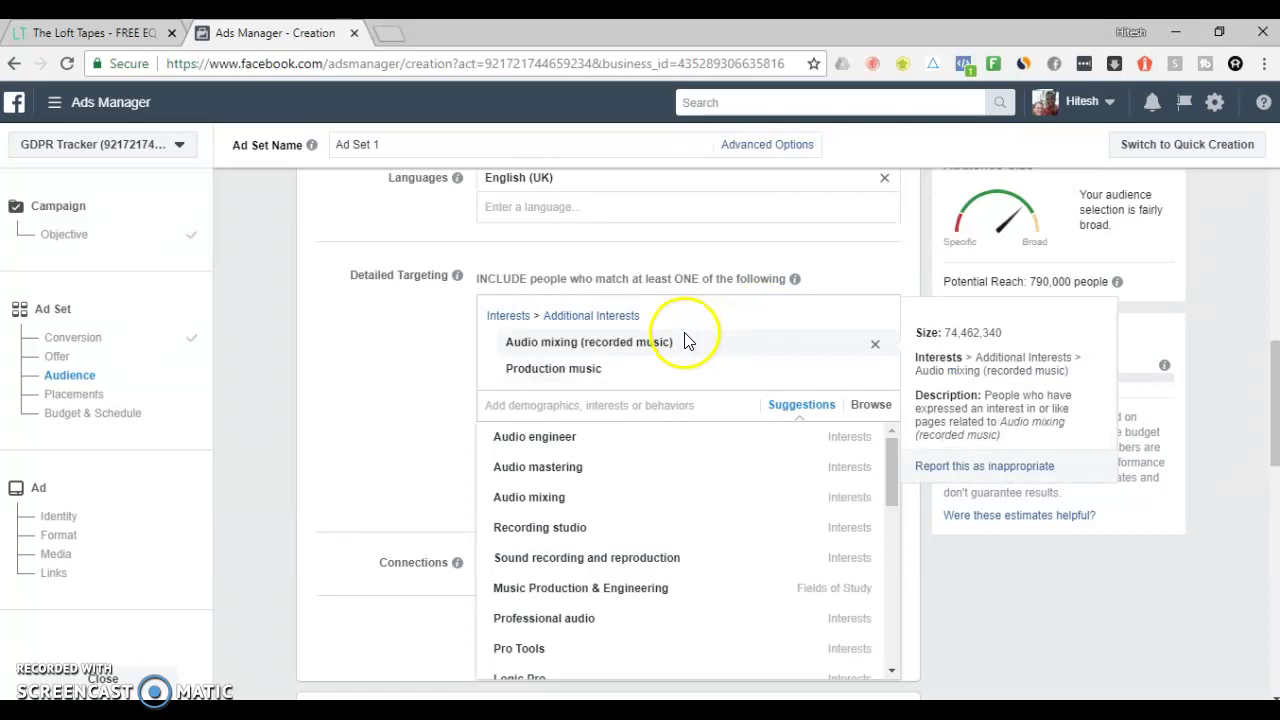
pyautogui.click(584, 497)
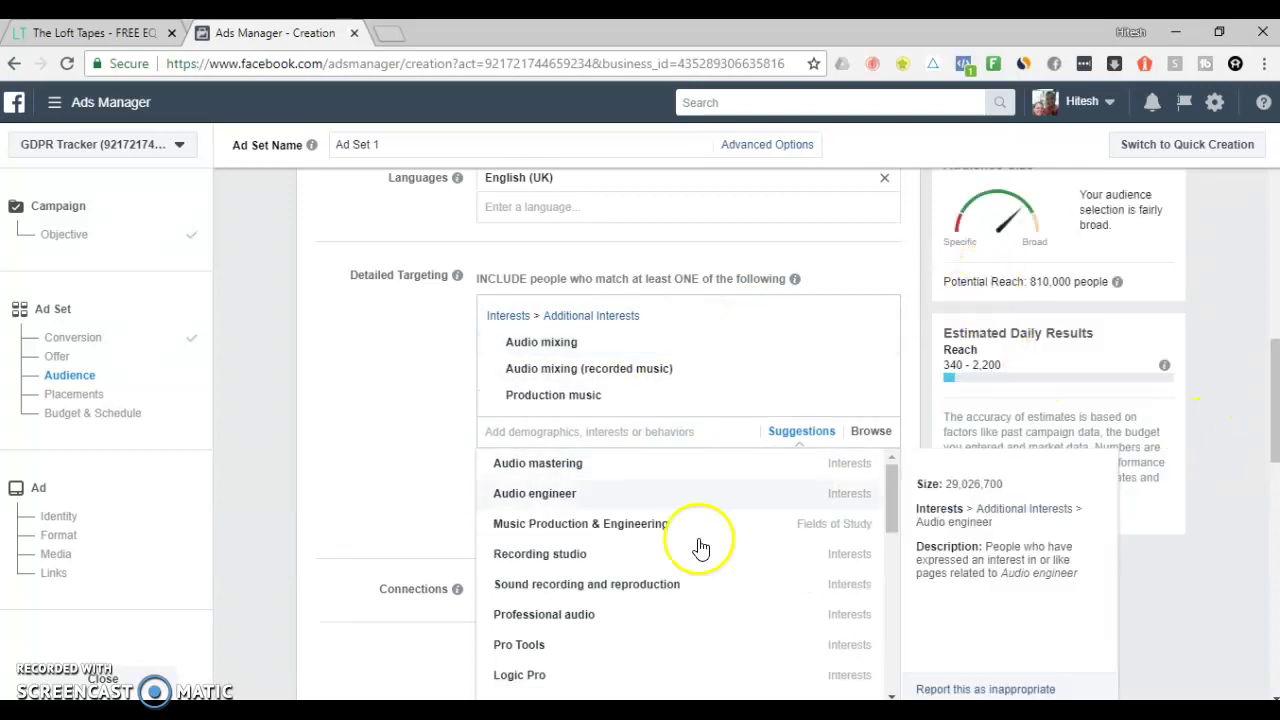
pyautogui.click(580, 553)
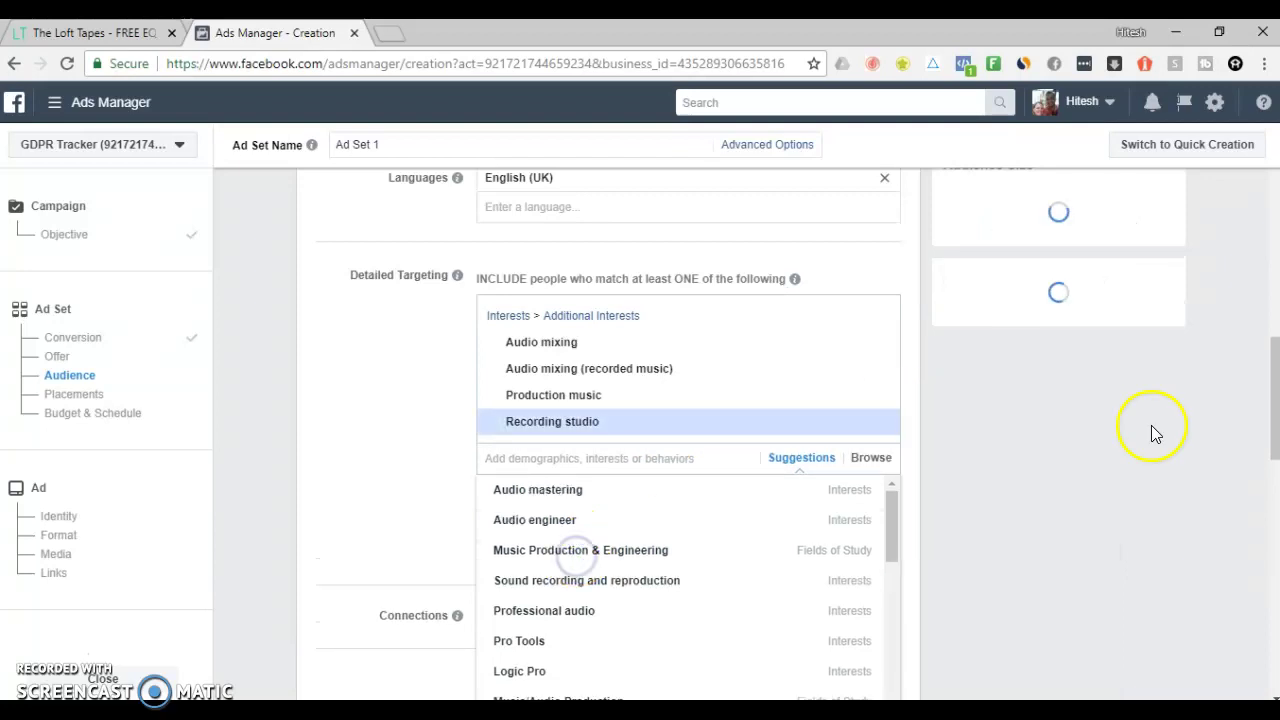
pyautogui.click(1190, 388)
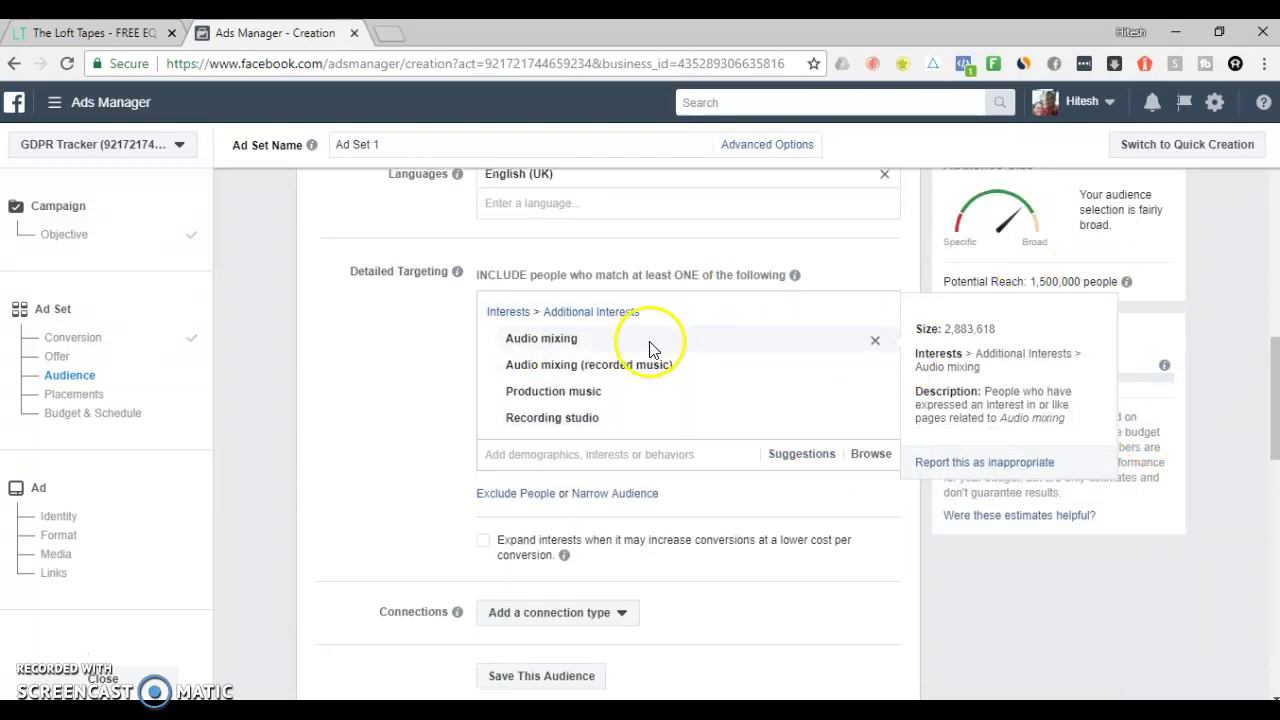
# Step: Switch the ad set to Edit Placements and exclude Facebook's Instant Articles, Right Column and Marketplace
pyautogui.scroll(-2, 649, 348)
pyautogui.scroll(2, 809, 360)
pyautogui.scroll(-2, 571, 294)
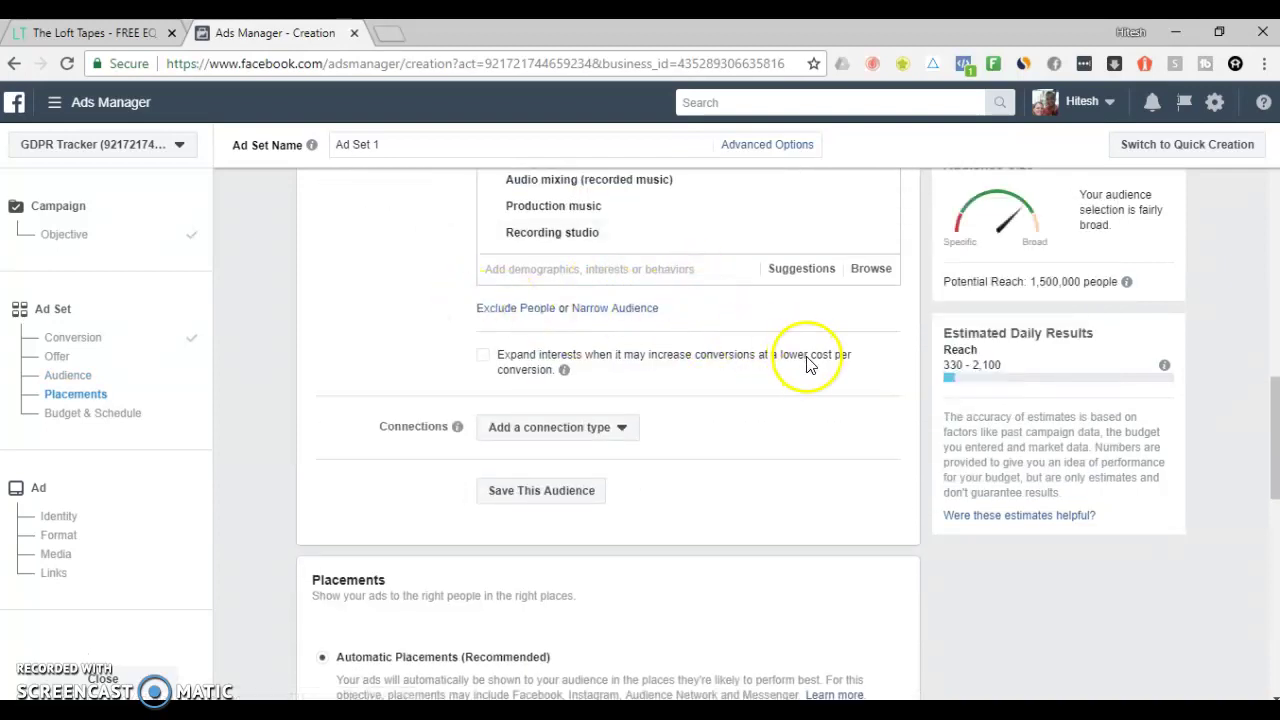
pyautogui.scroll(1, 809, 364)
pyautogui.scroll(-4, 809, 363)
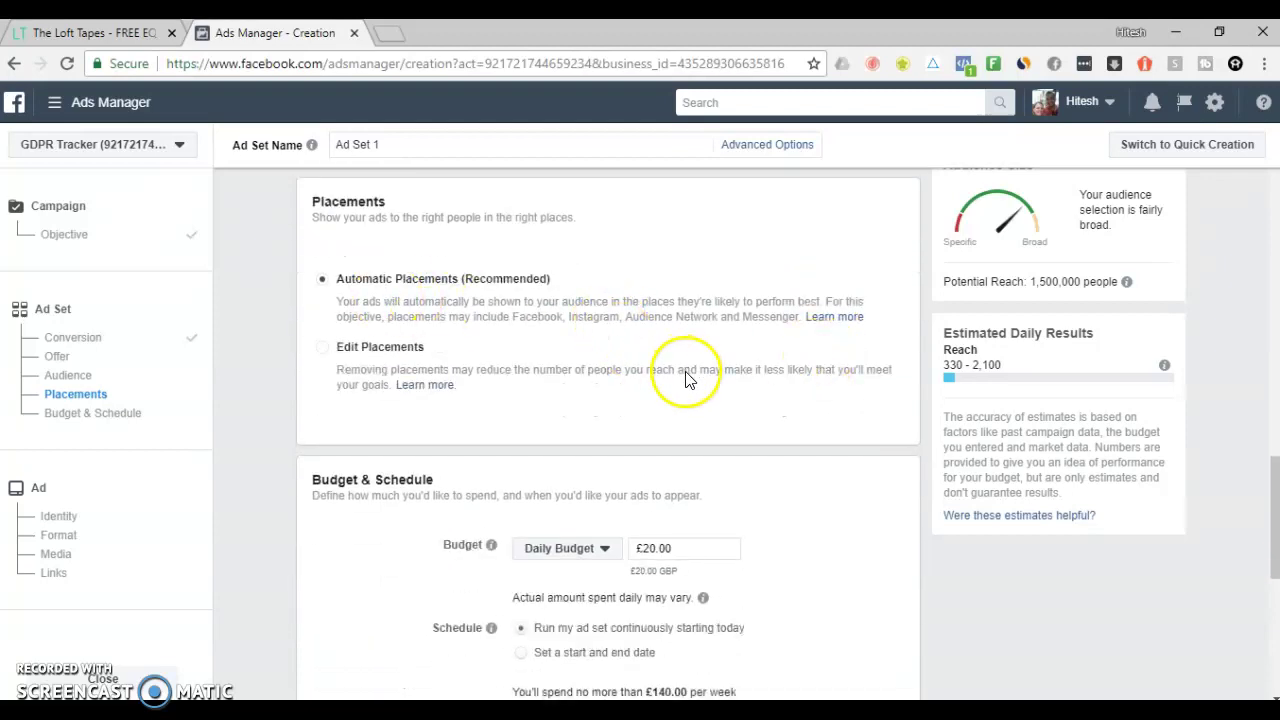
pyautogui.click(331, 358)
pyautogui.scroll(-2, 766, 363)
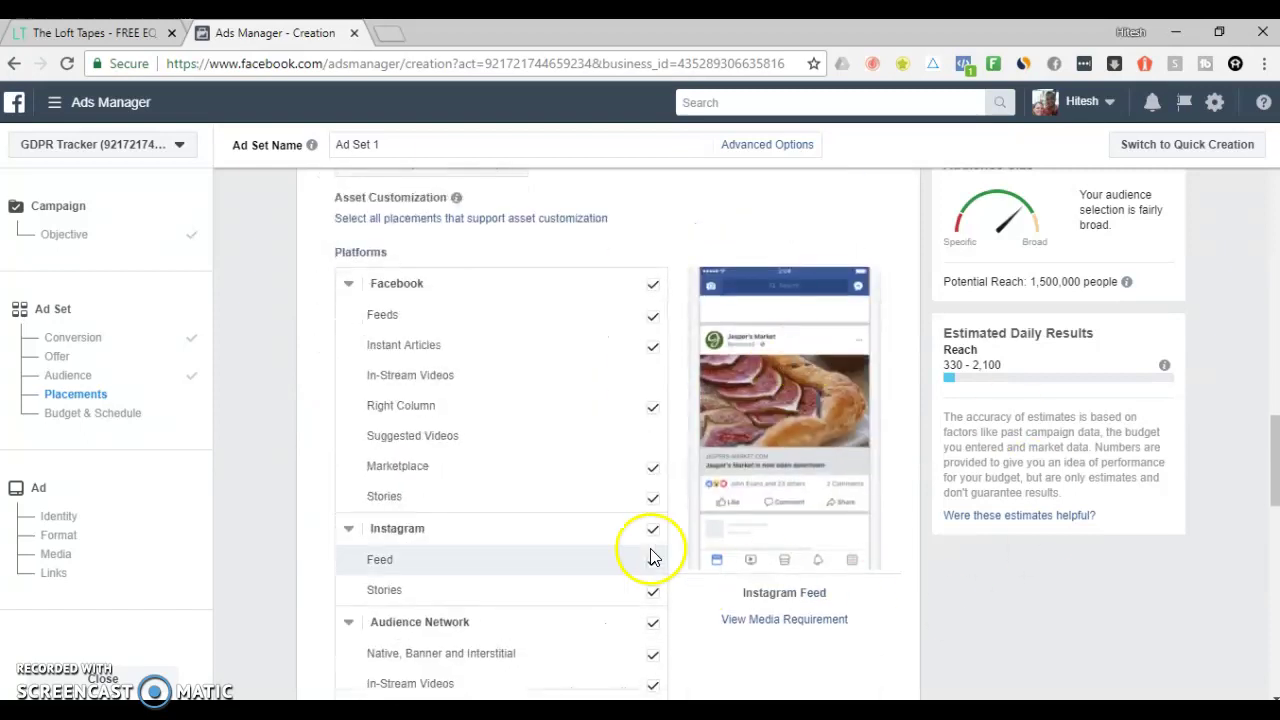
pyautogui.click(651, 347)
pyautogui.click(652, 413)
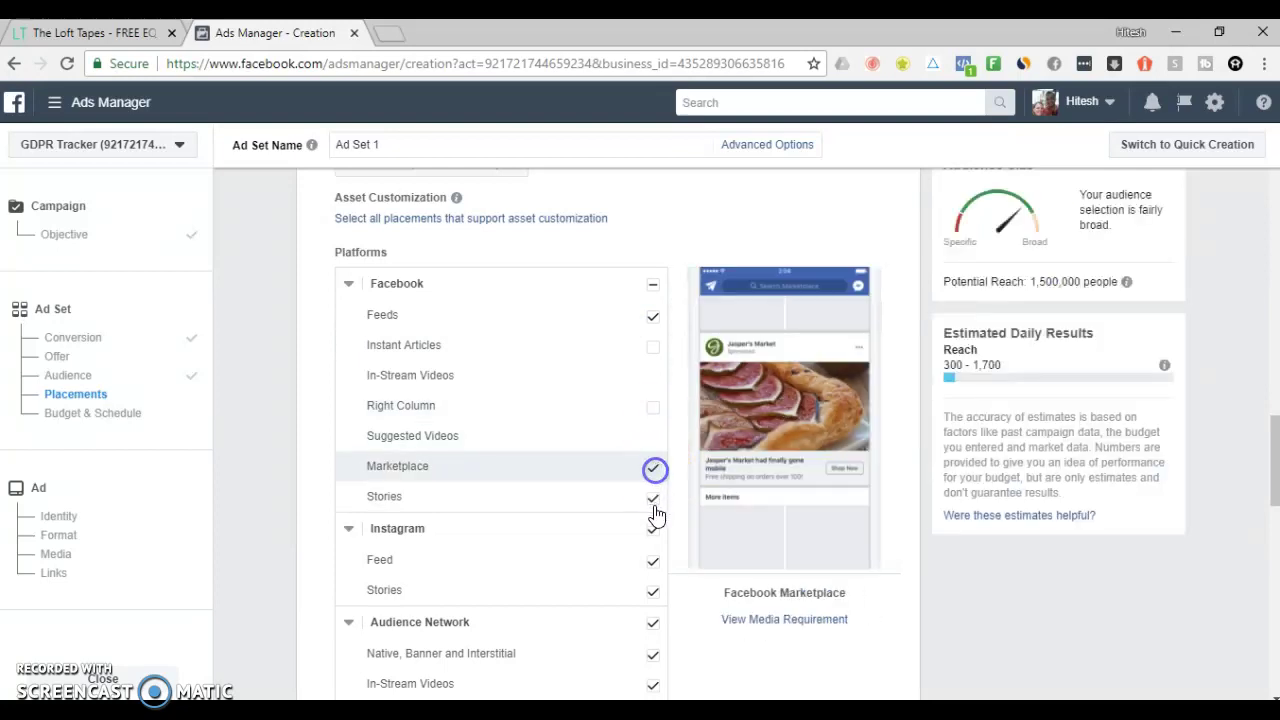
# Step: Exclude Instagram Stories and all Audience Network and Messenger placements from the ad set
pyautogui.scroll(-2, 580, 437)
pyautogui.click(652, 401)
pyautogui.click(652, 433)
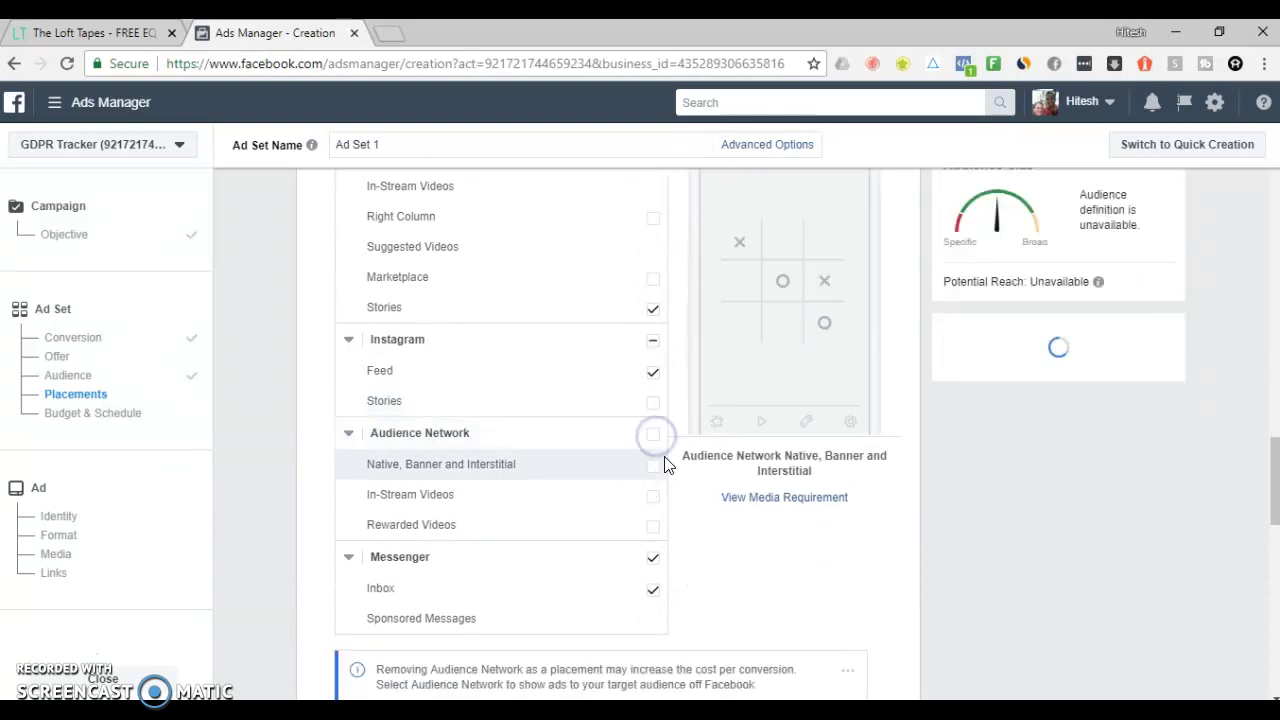
pyautogui.click(653, 560)
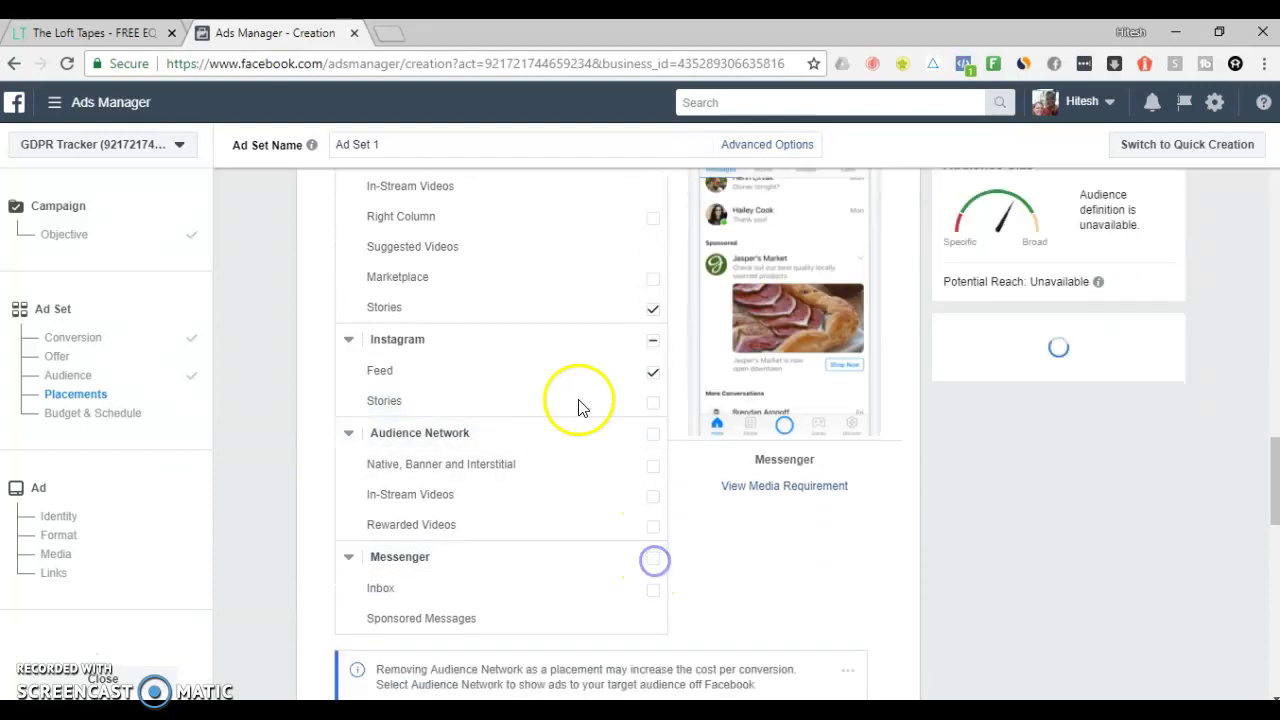
pyautogui.scroll(2, 591, 400)
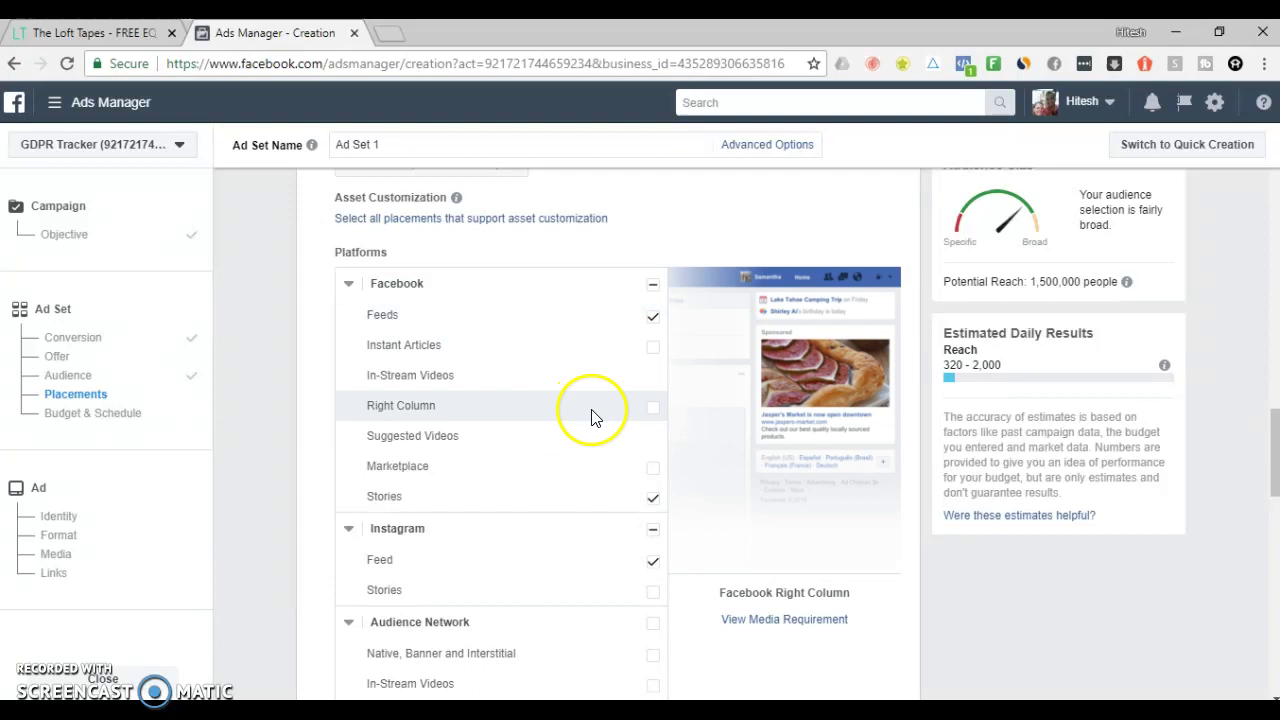
# Step: Review the device, budget and schedule settings, keep the £20.00 daily budget, and continue to the ad setup
pyautogui.scroll(-2, 583, 343)
pyautogui.scroll(-3, 574, 331)
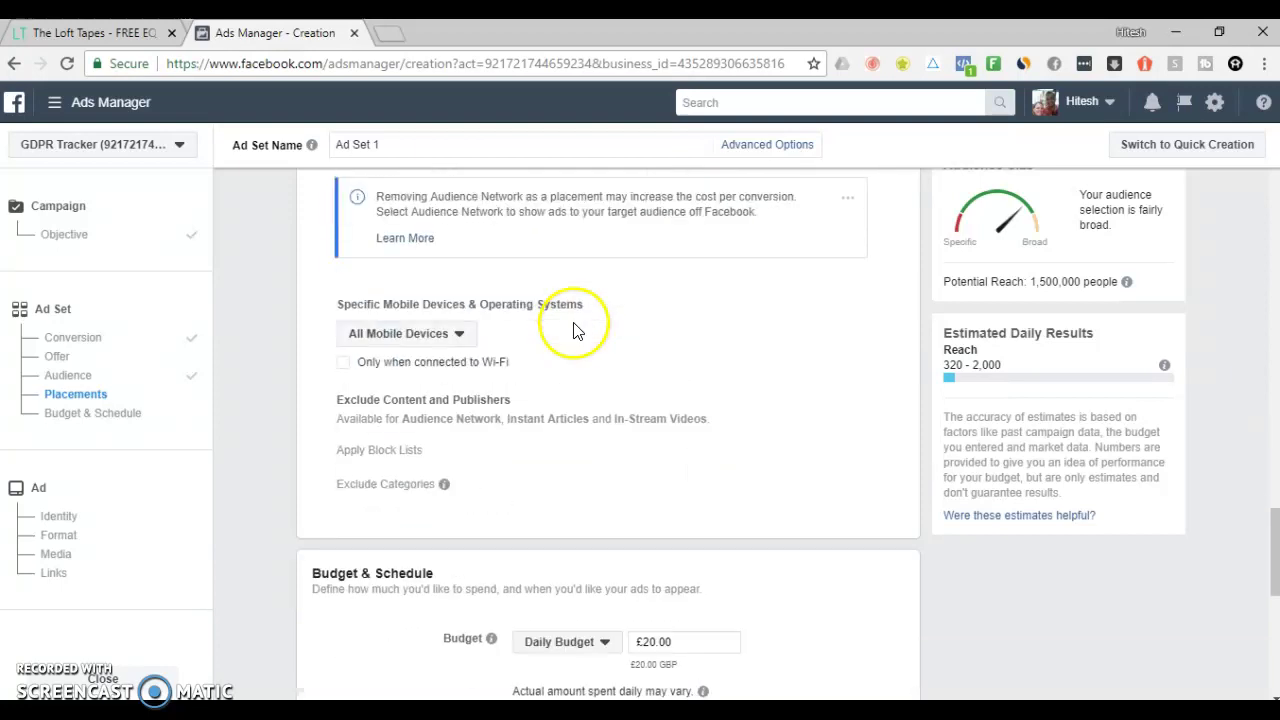
pyautogui.scroll(1, 492, 290)
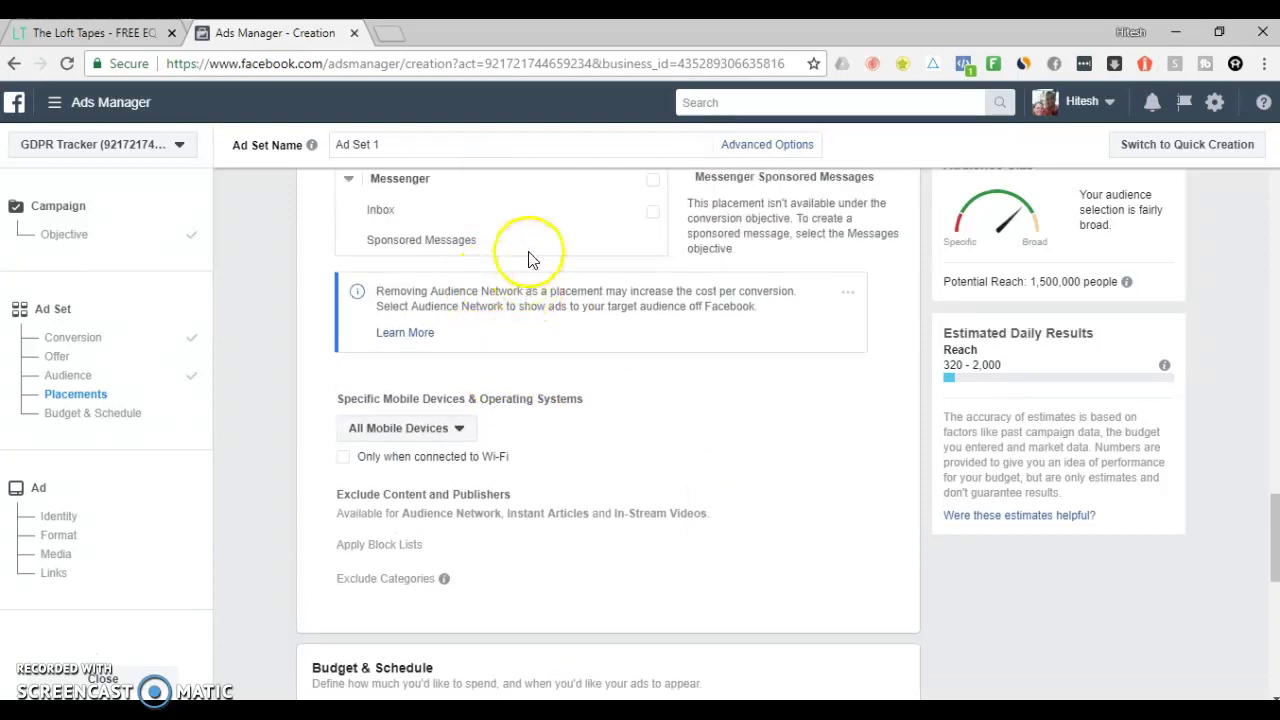
pyautogui.scroll(-2, 586, 303)
pyautogui.scroll(-3, 597, 305)
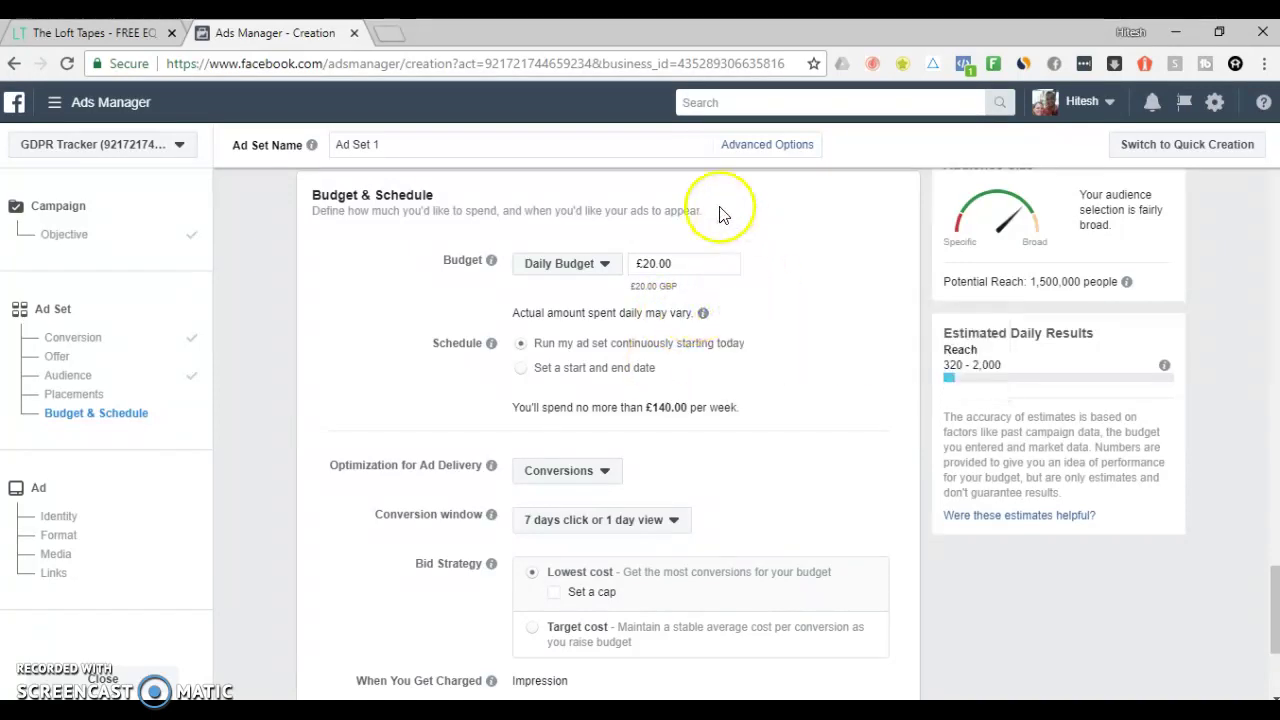
pyautogui.scroll(-2, 715, 311)
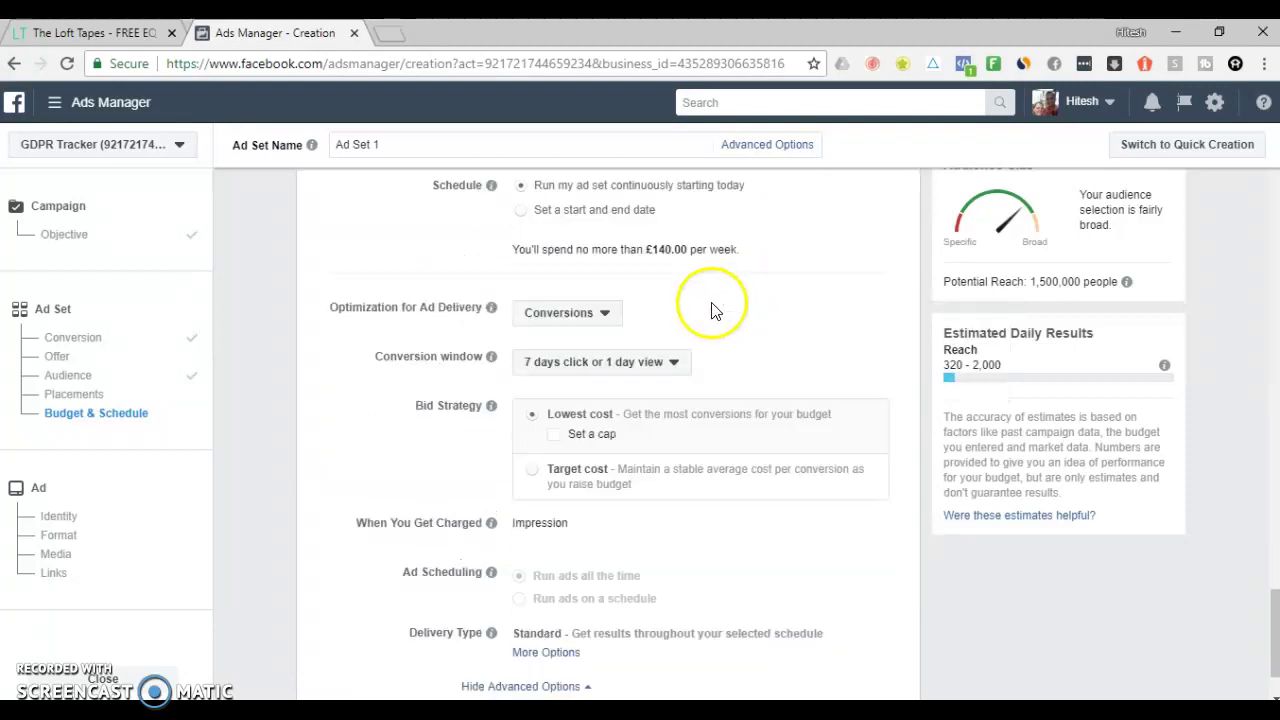
pyautogui.scroll(1, 714, 312)
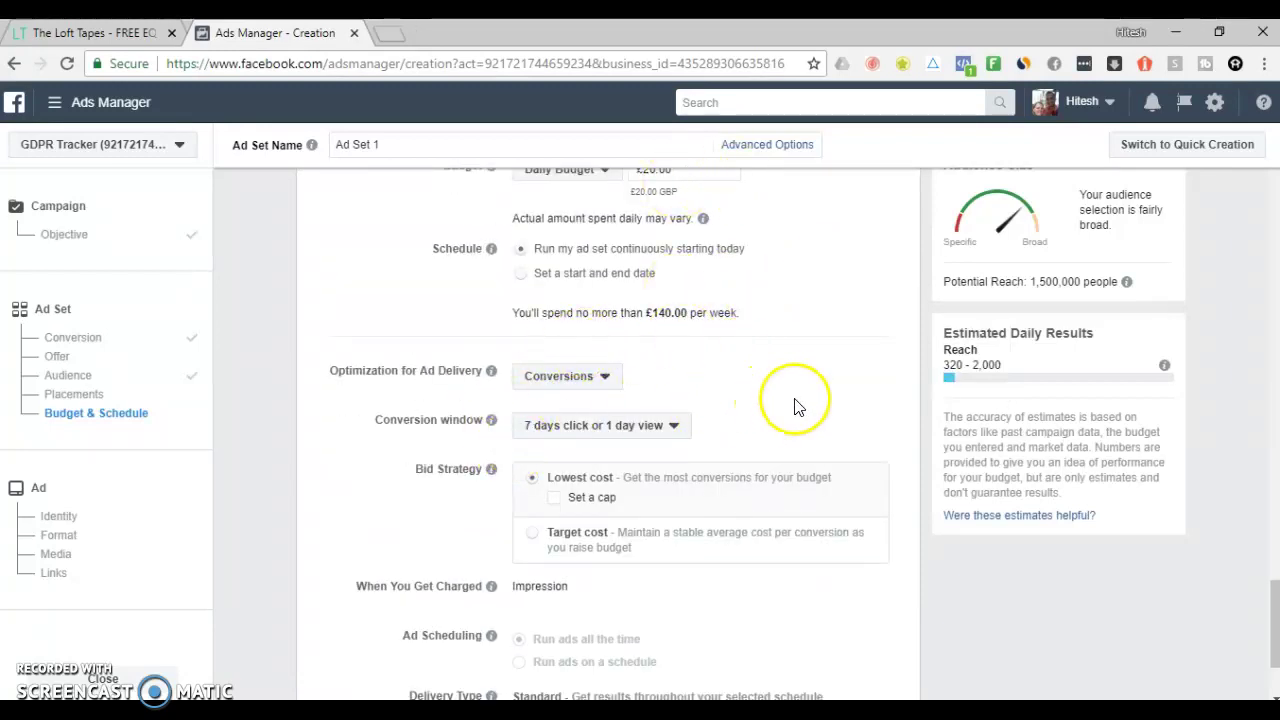
pyautogui.scroll(-2, 795, 400)
pyautogui.click(885, 679)
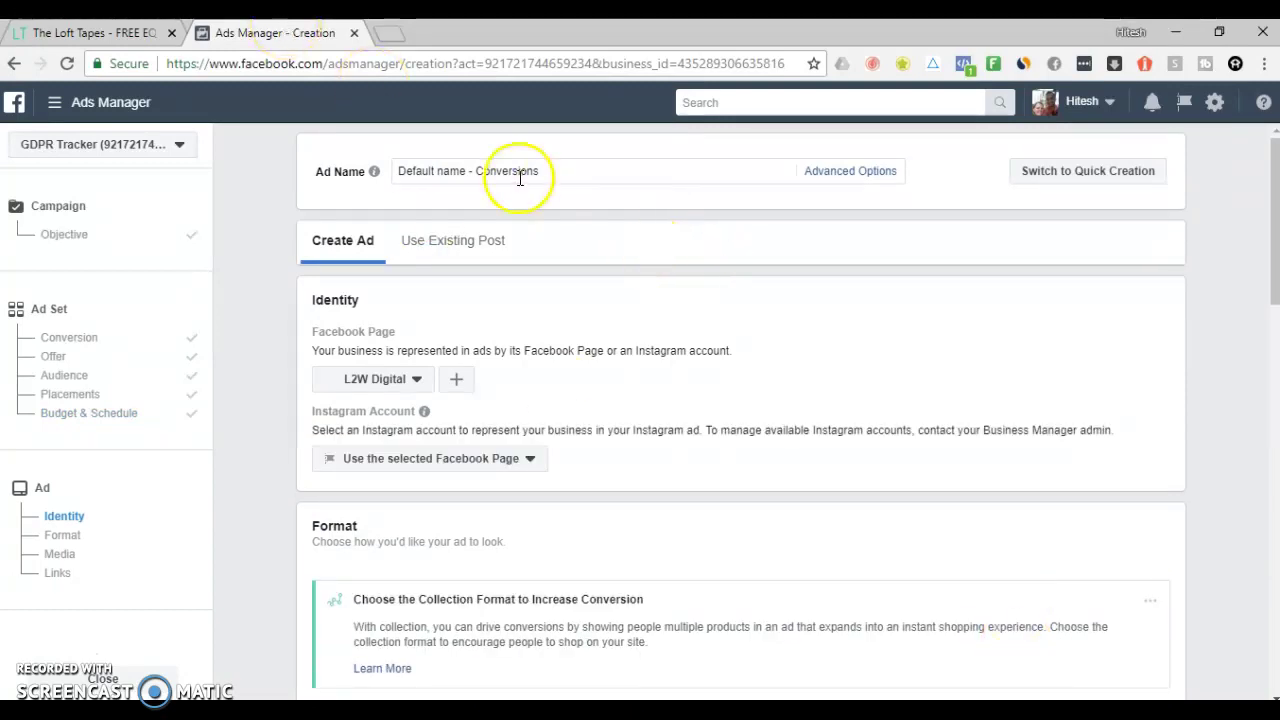
# Step: Try to replace the ad's default name with Ad
pyautogui.doubleClick(549, 171)
pyautogui.write('Ad')
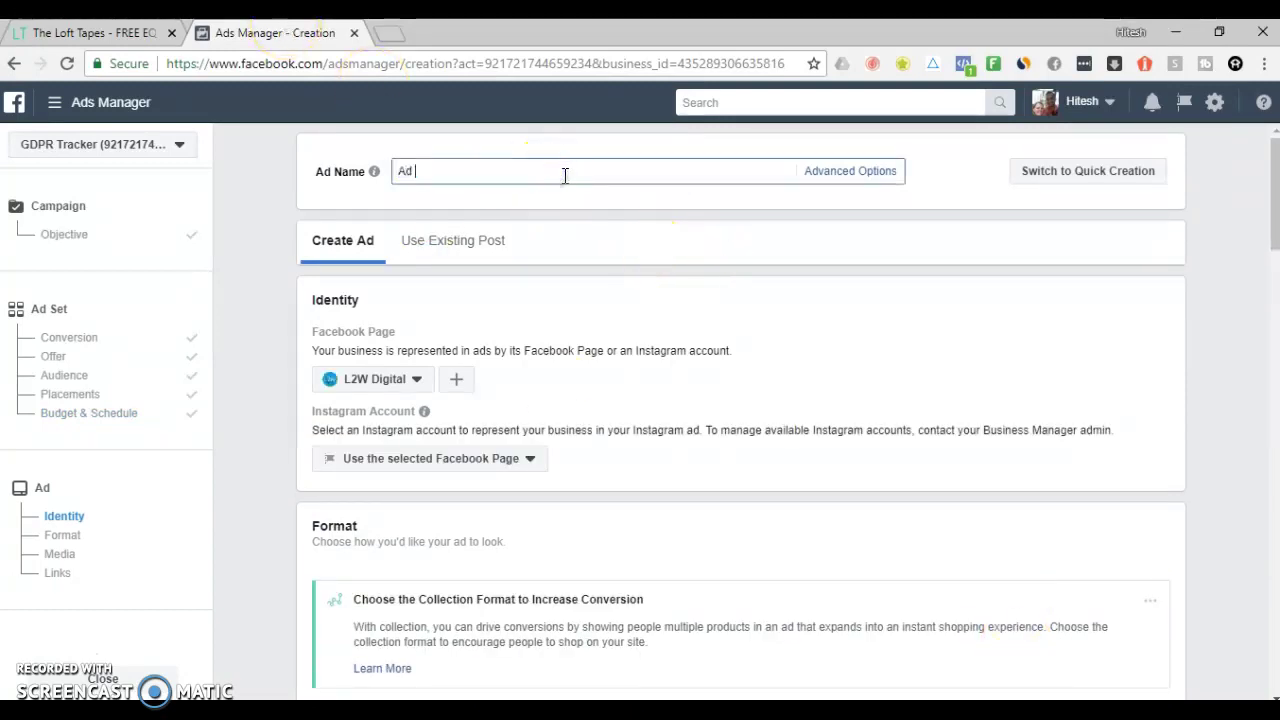
pyautogui.scroll(-1, 815, 305)
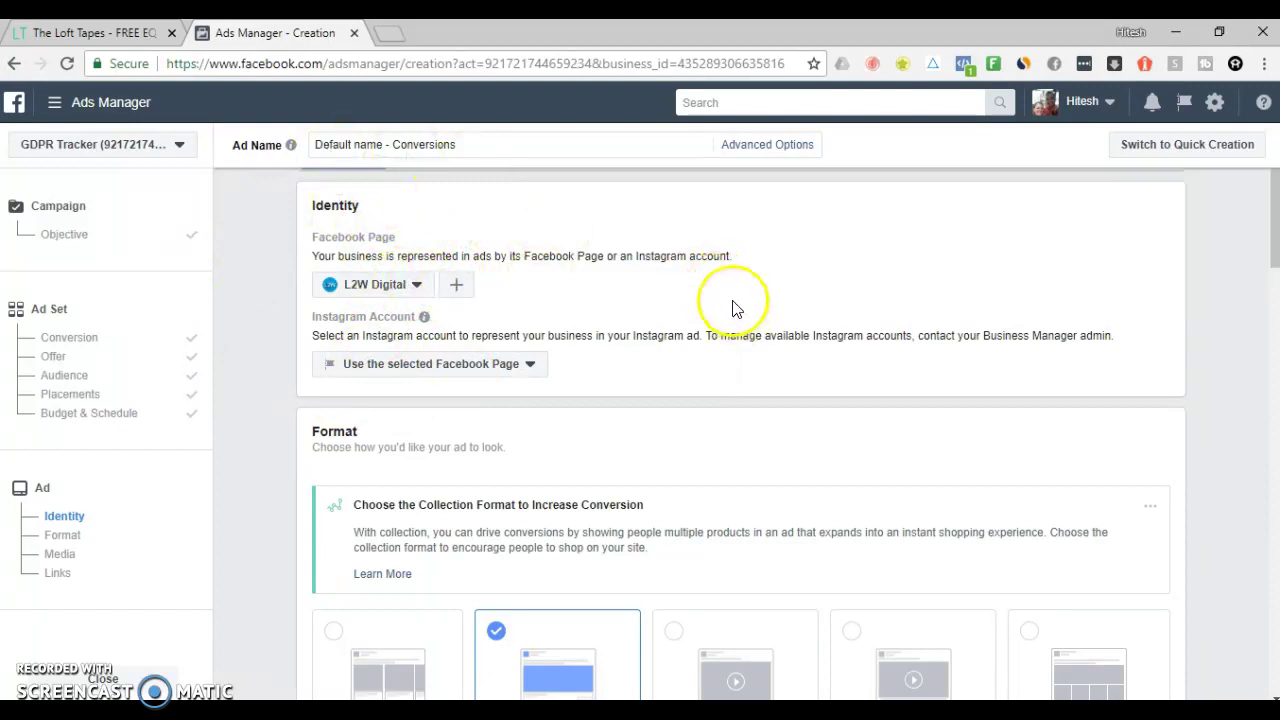
# Step: Save the laptop image from The Loft Tapes landing page to the Desktop as a JPEG named Landing-Page
pyautogui.scroll(-3, 728, 290)
pyautogui.scroll(1, 725, 275)
pyautogui.scroll(-1, 723, 266)
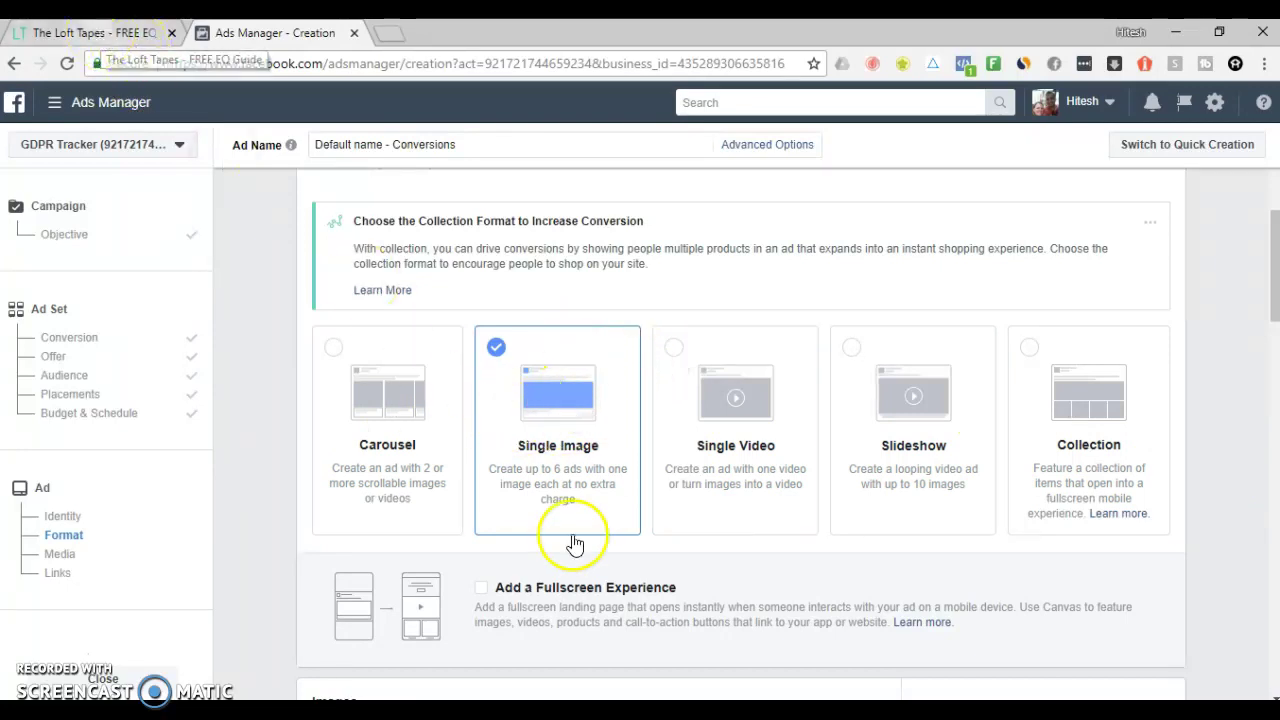
pyautogui.click(95, 38)
pyautogui.scroll(7, 650, 400)
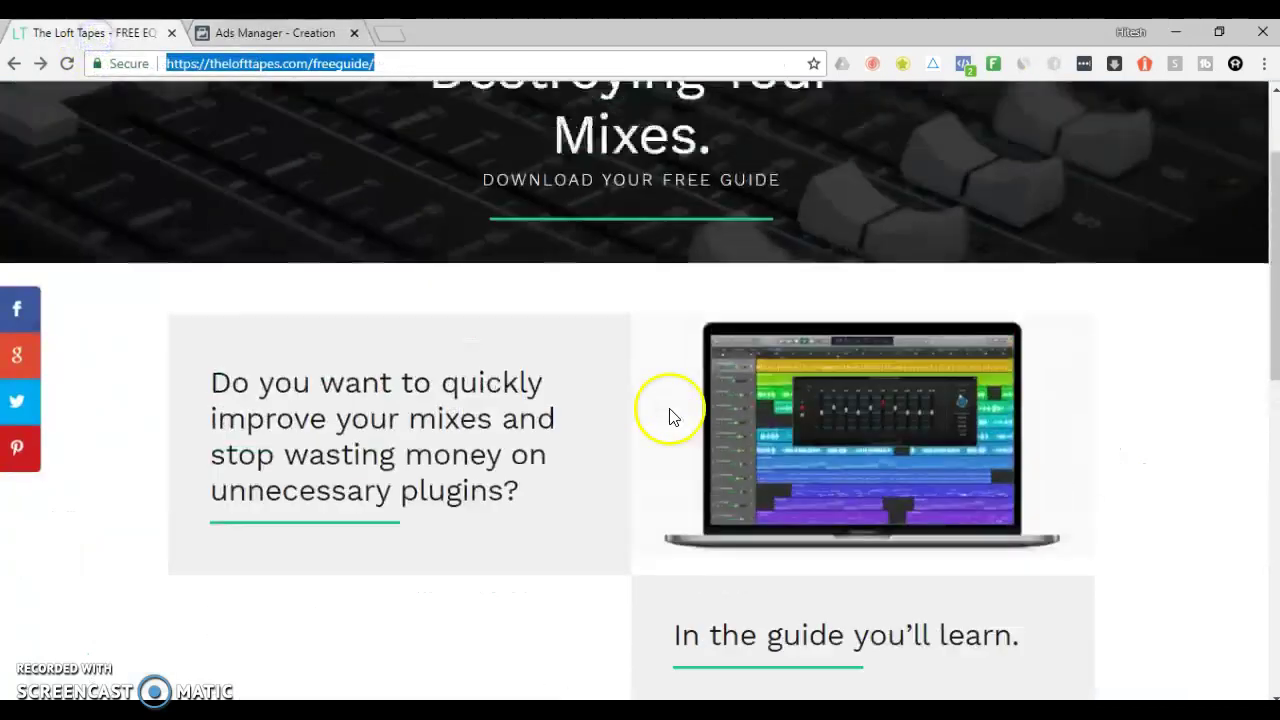
pyautogui.scroll(-2, 703, 420)
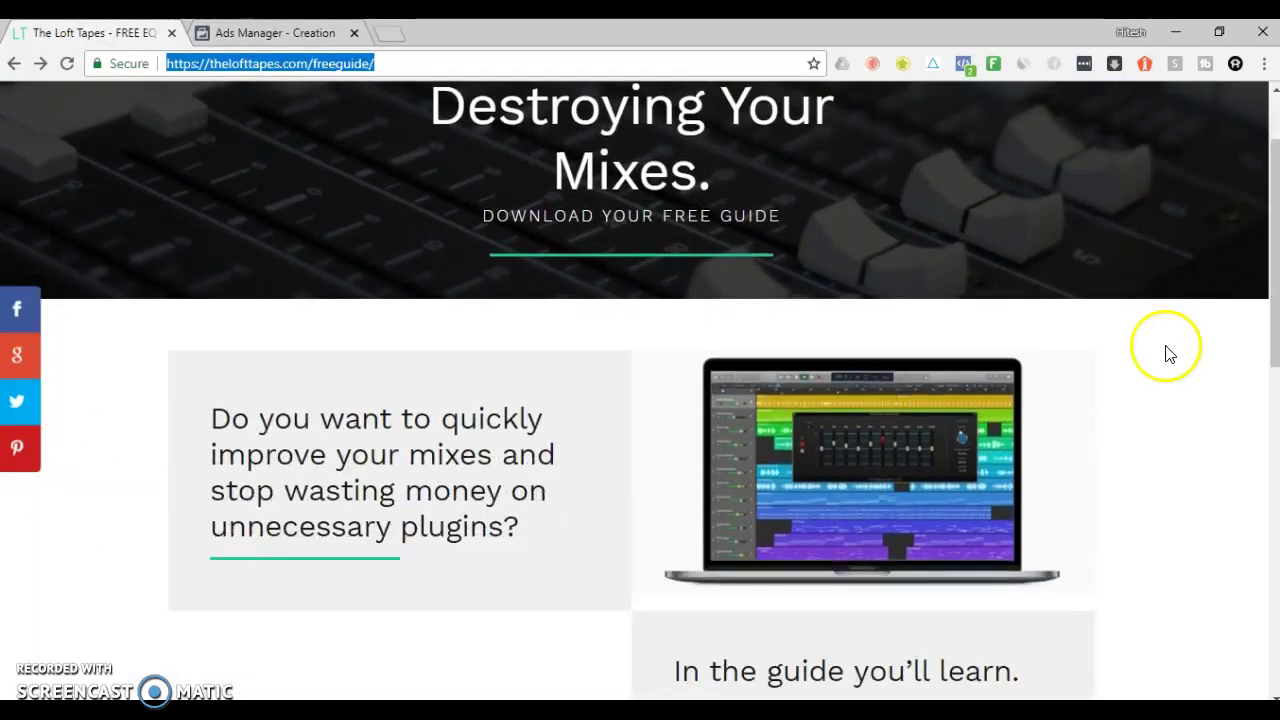
pyautogui.rightClick(860, 340)
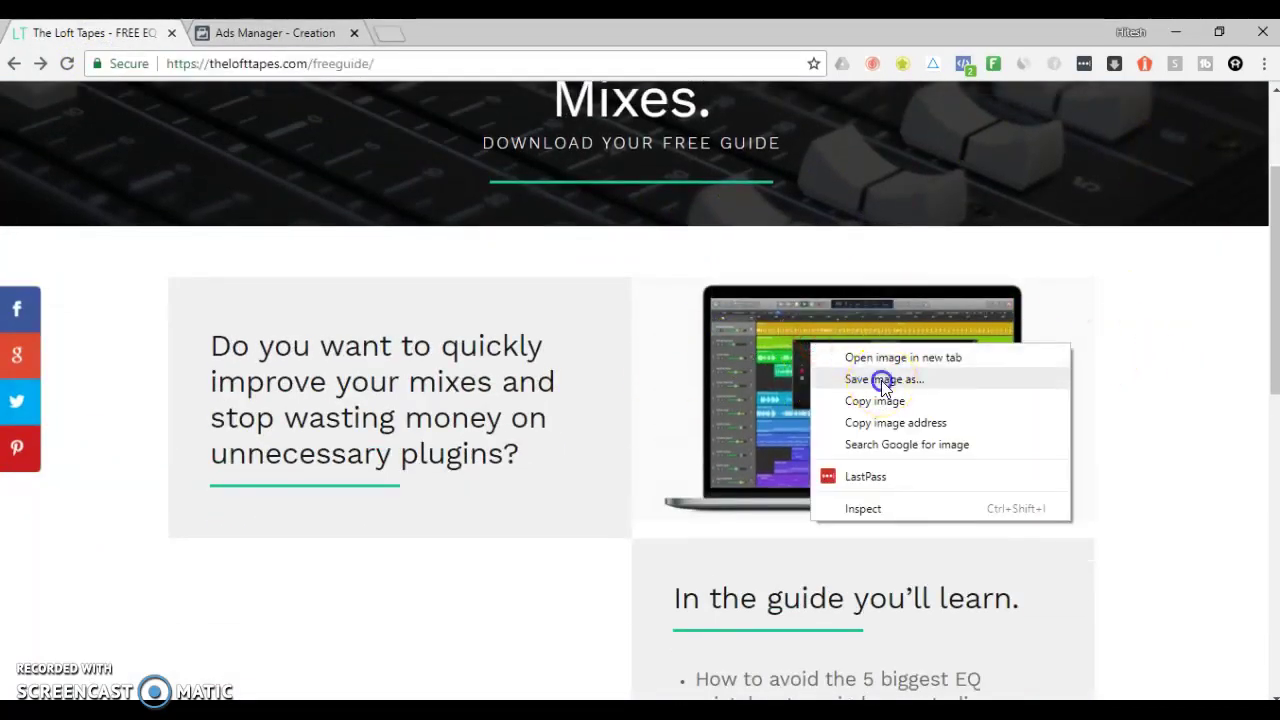
pyautogui.click(880, 376)
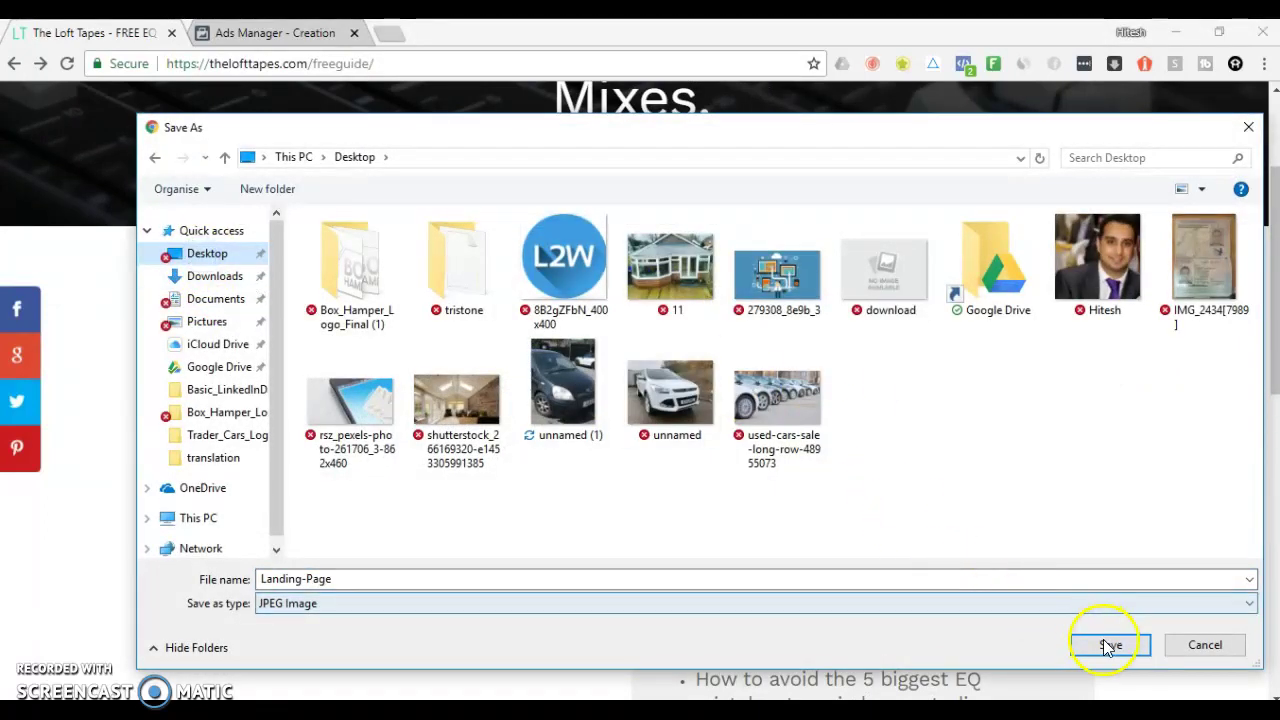
pyautogui.click(1110, 643)
# Step: Upload the Landing-Page image from the Desktop as the image for the single-image ad
pyautogui.click(300, 33)
pyautogui.scroll(-3, 714, 334)
pyautogui.scroll(-1, 712, 329)
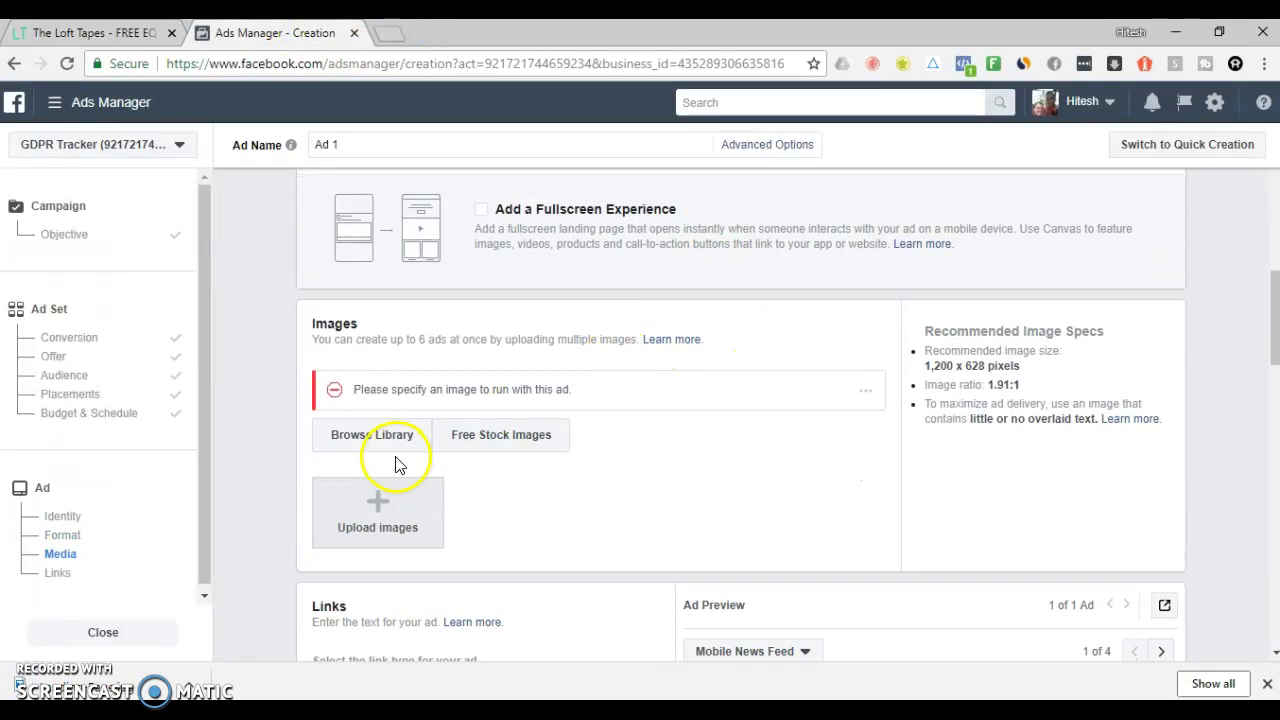
pyautogui.click(372, 522)
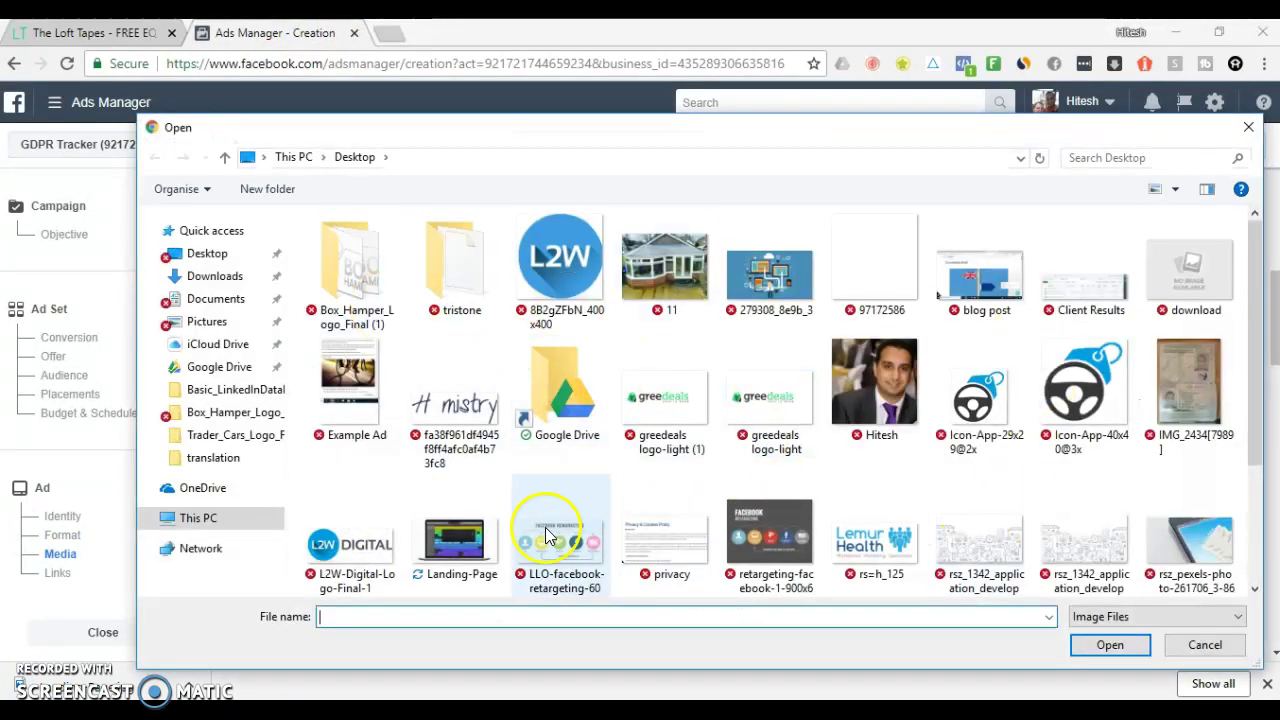
pyautogui.click(465, 545)
pyautogui.click(1110, 646)
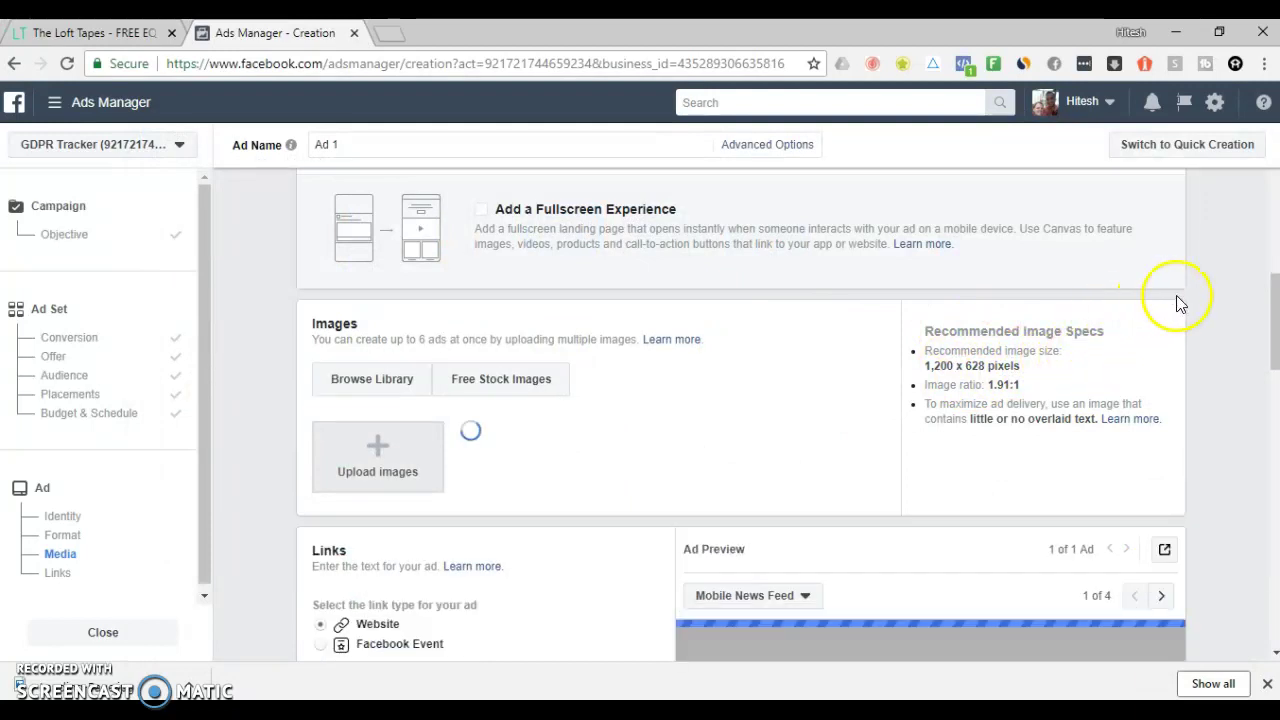
pyautogui.scroll(-2, 1219, 303)
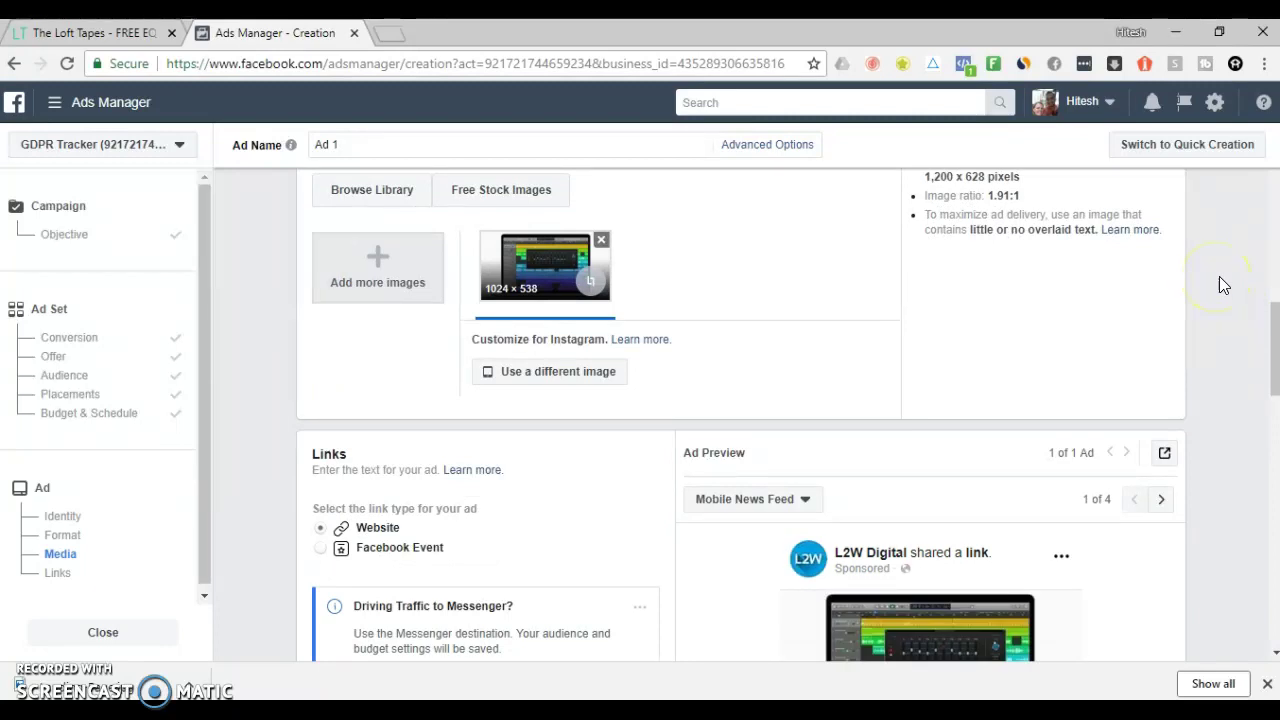
pyautogui.scroll(-2, 1220, 284)
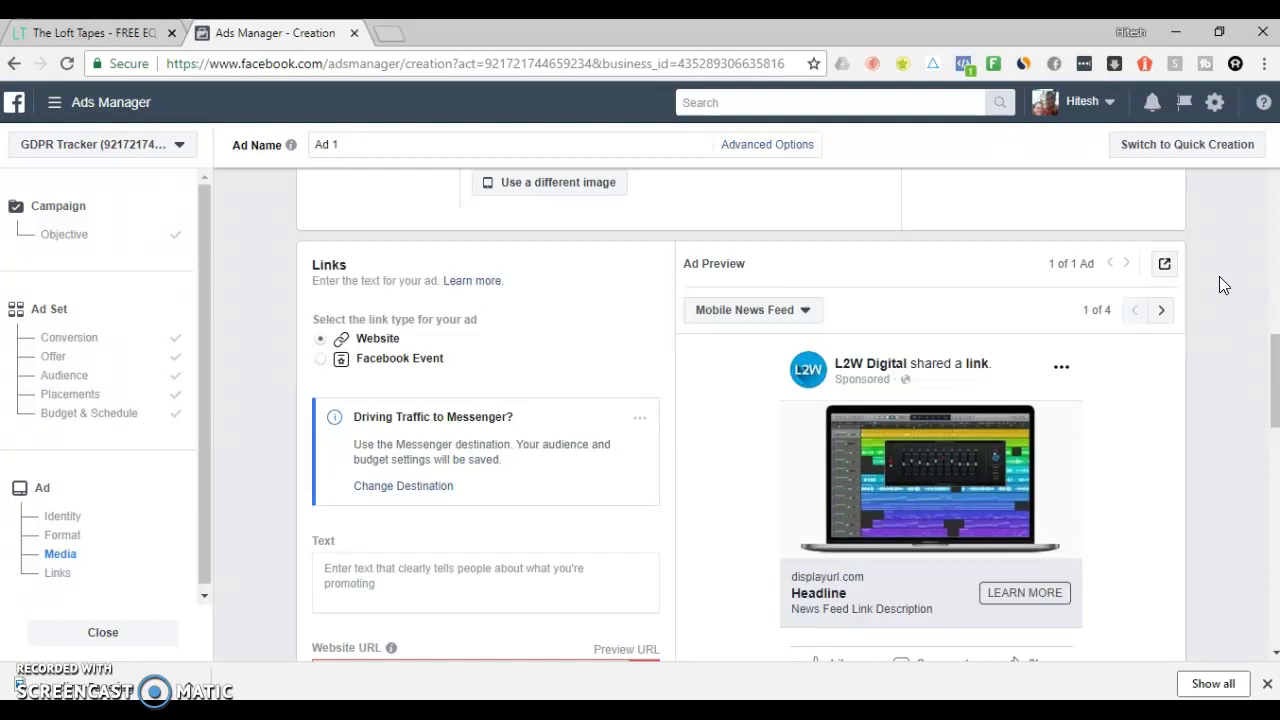
pyautogui.scroll(2, 771, 541)
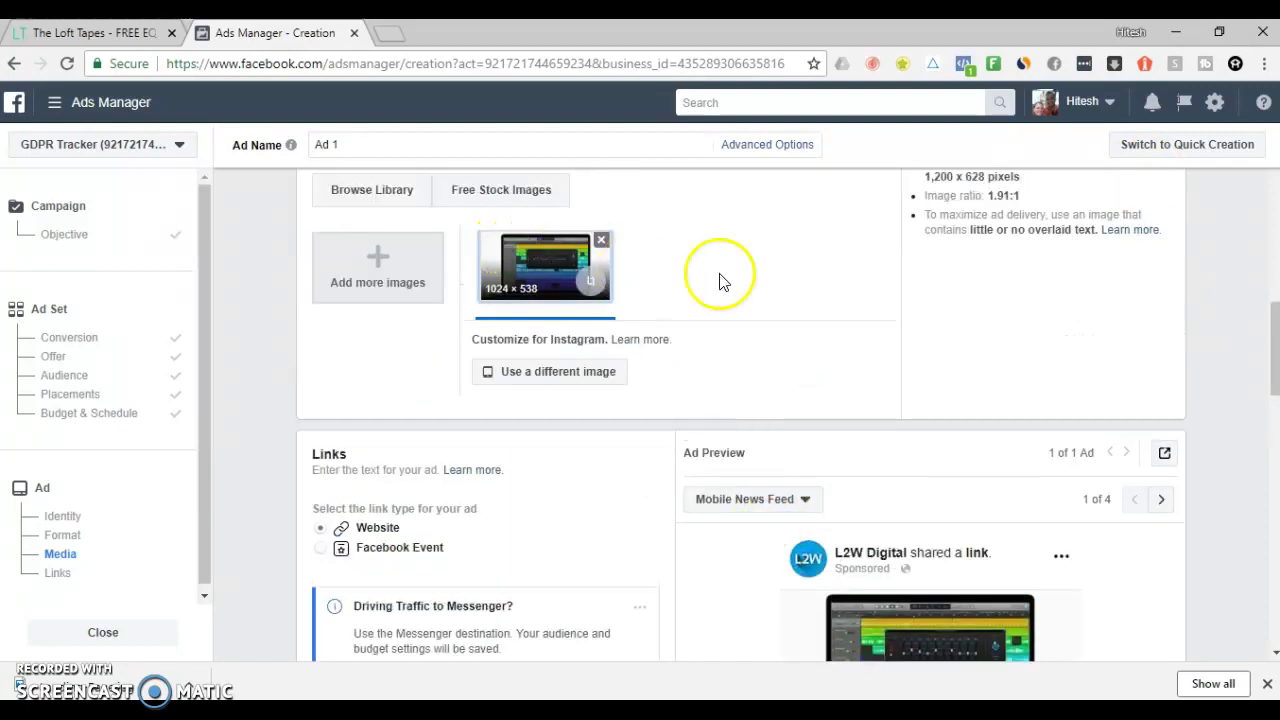
pyautogui.scroll(2, 724, 282)
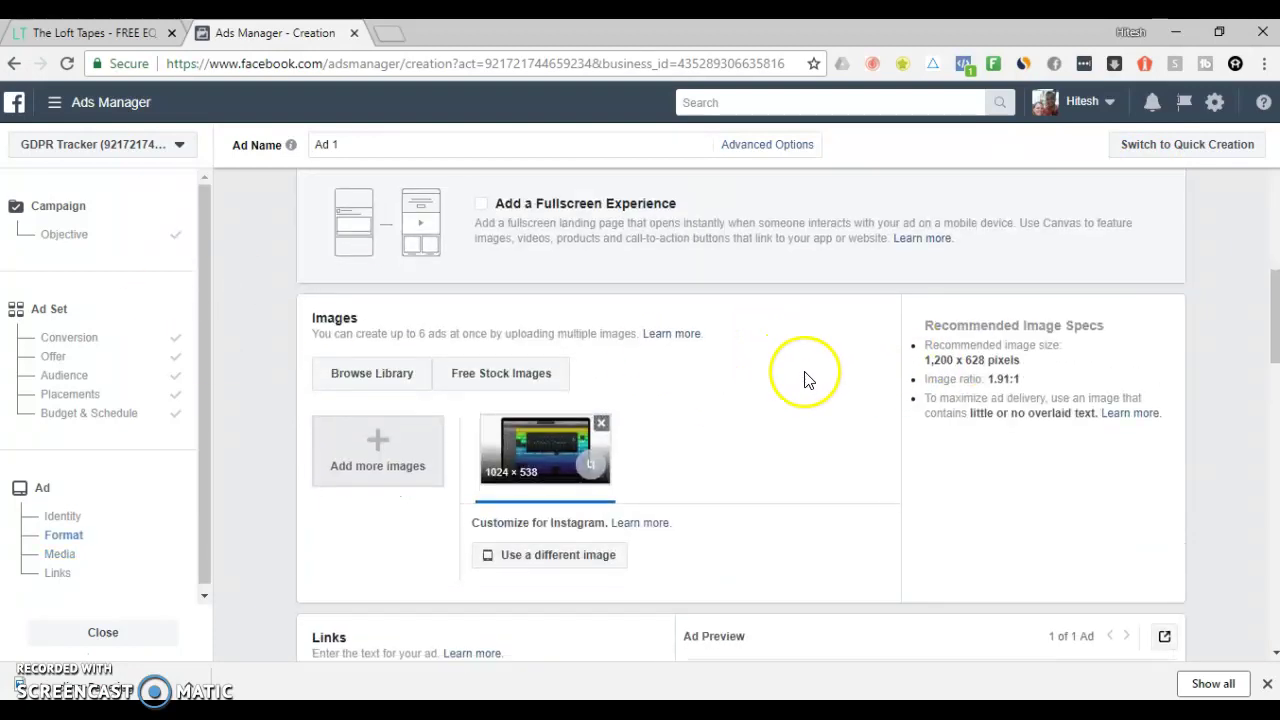
pyautogui.scroll(-5, 808, 380)
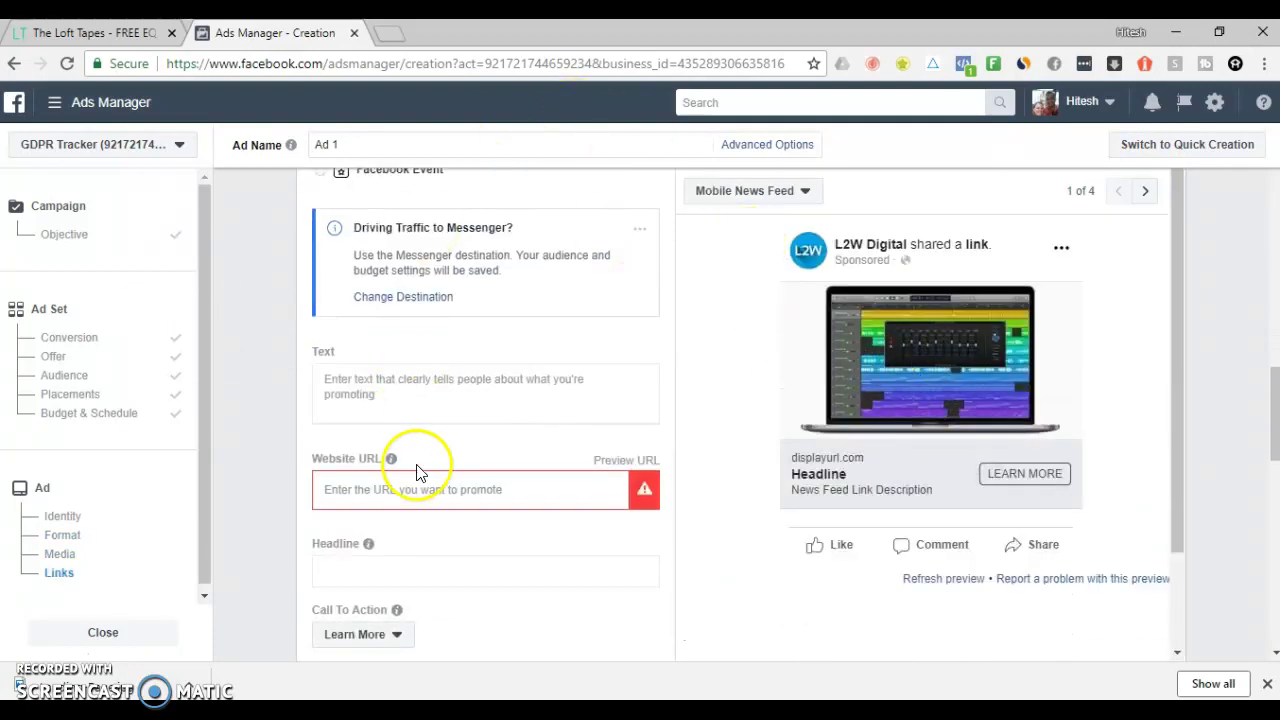
pyautogui.click(411, 491)
pyautogui.click(90, 33)
pyautogui.click(251, 60)
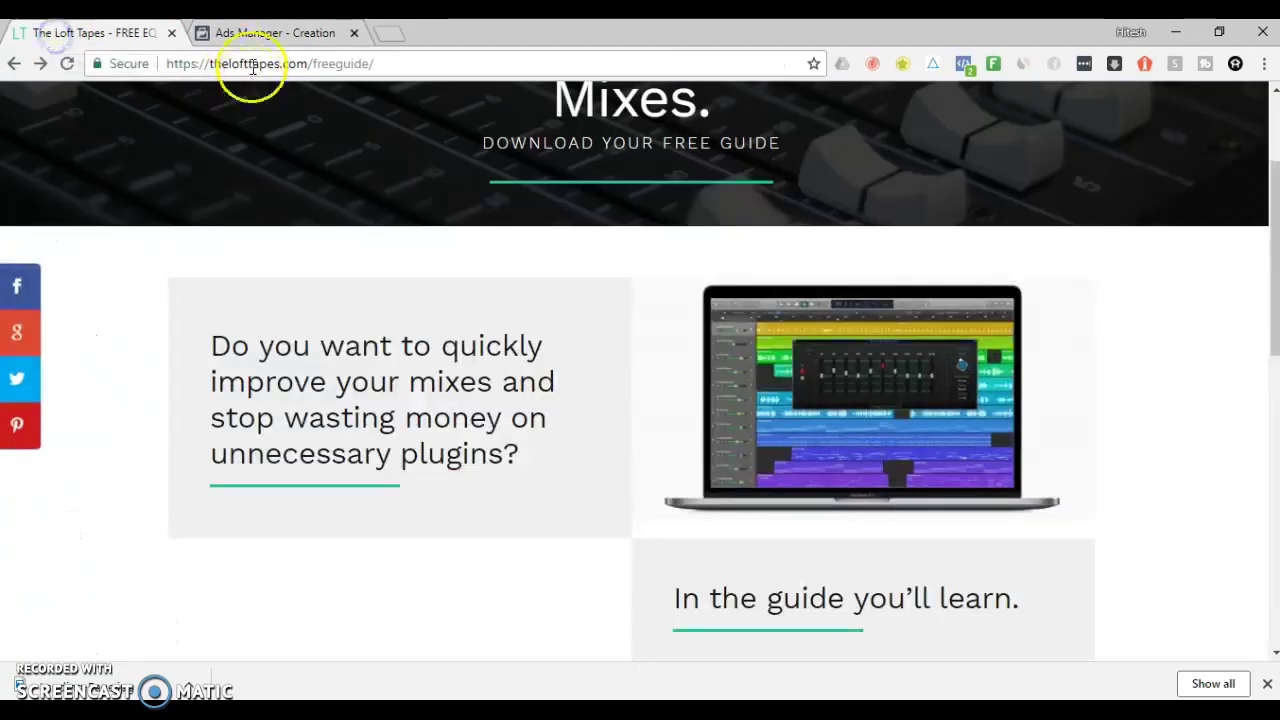
pyautogui.rightClick(255, 65)
pyautogui.click(288, 164)
pyautogui.click(290, 33)
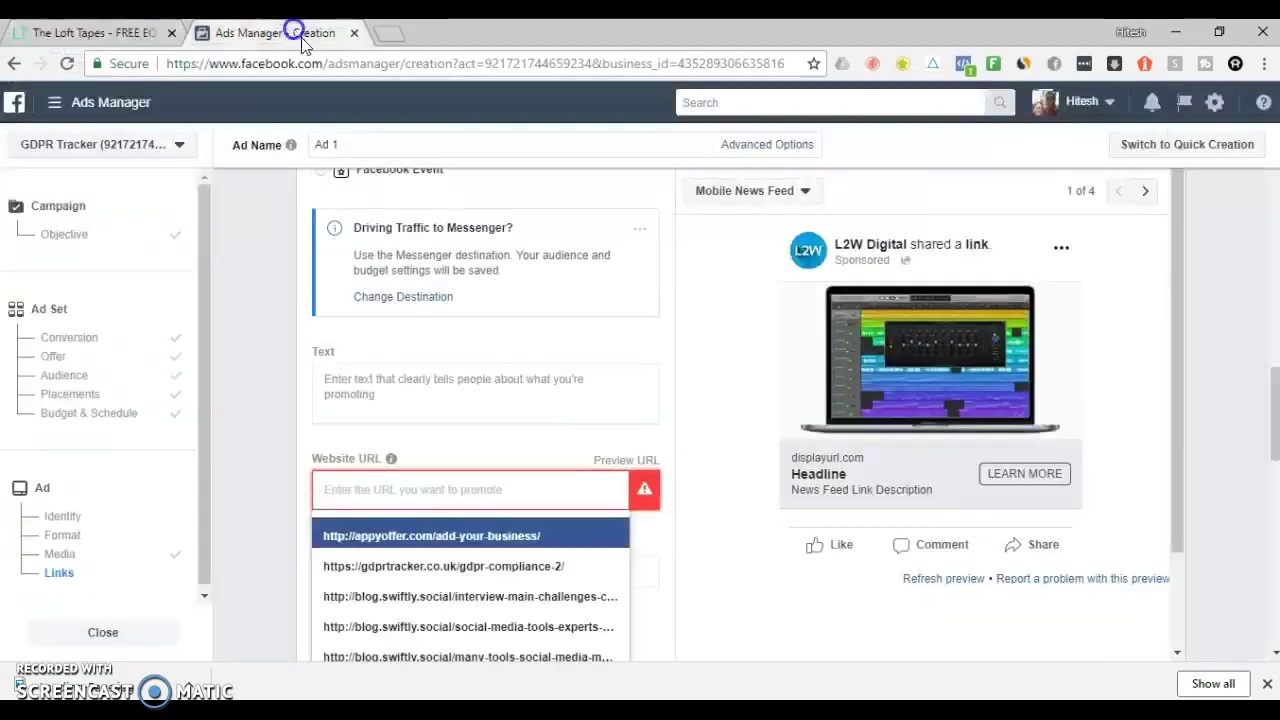
pyautogui.rightClick(440, 495)
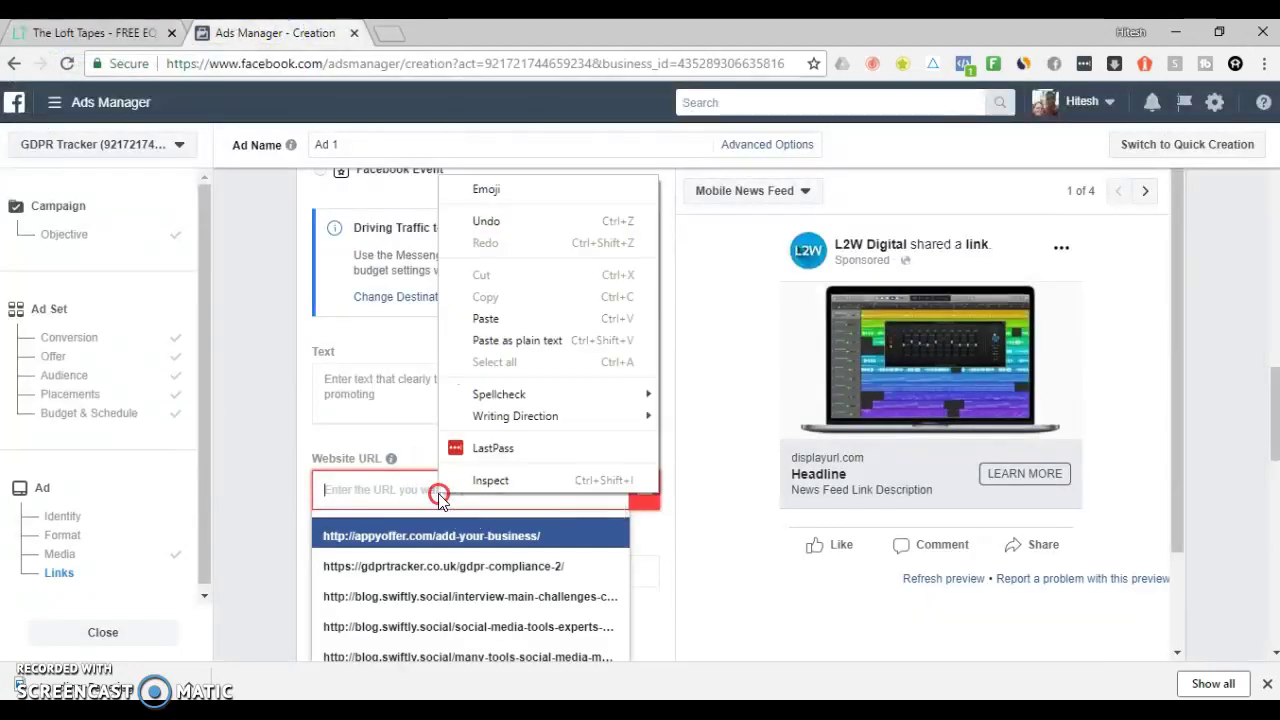
pyautogui.click(480, 319)
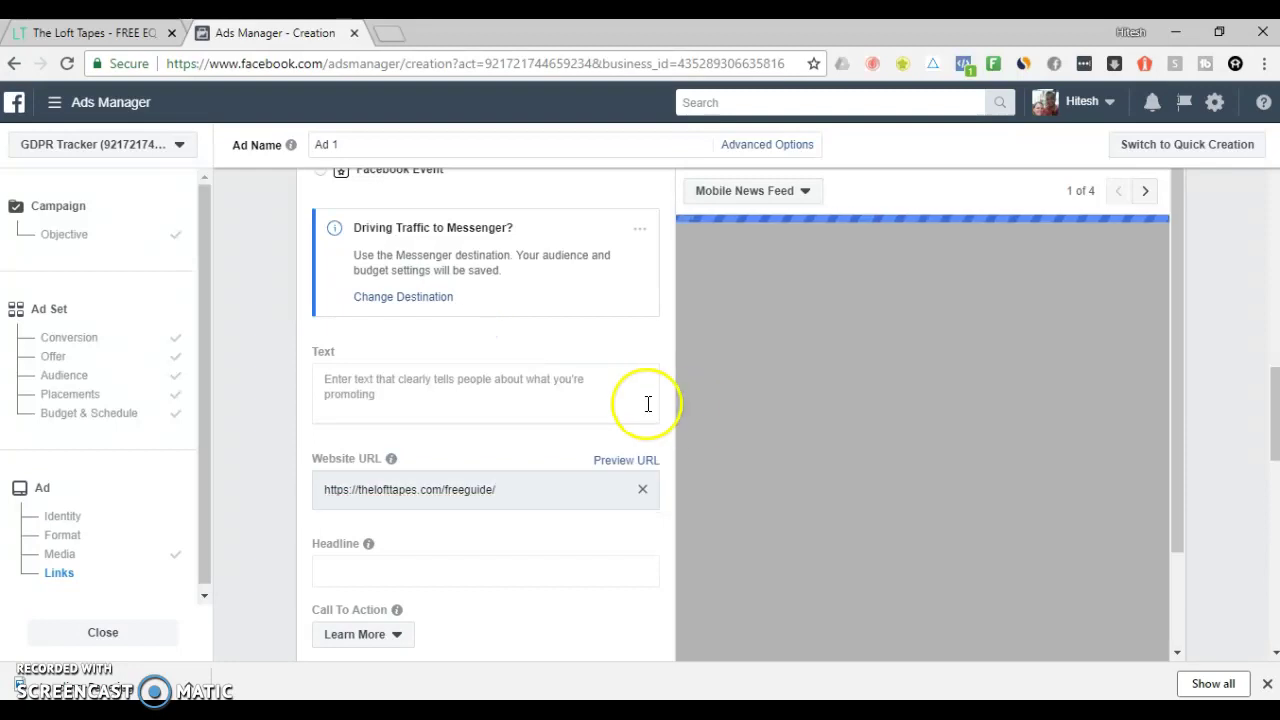
# Step: Copy the landing page's main title into the ad as the headline "5 EQ Mistakes Destroying Your Mixes", without the final period
pyautogui.scroll(1, 673, 403)
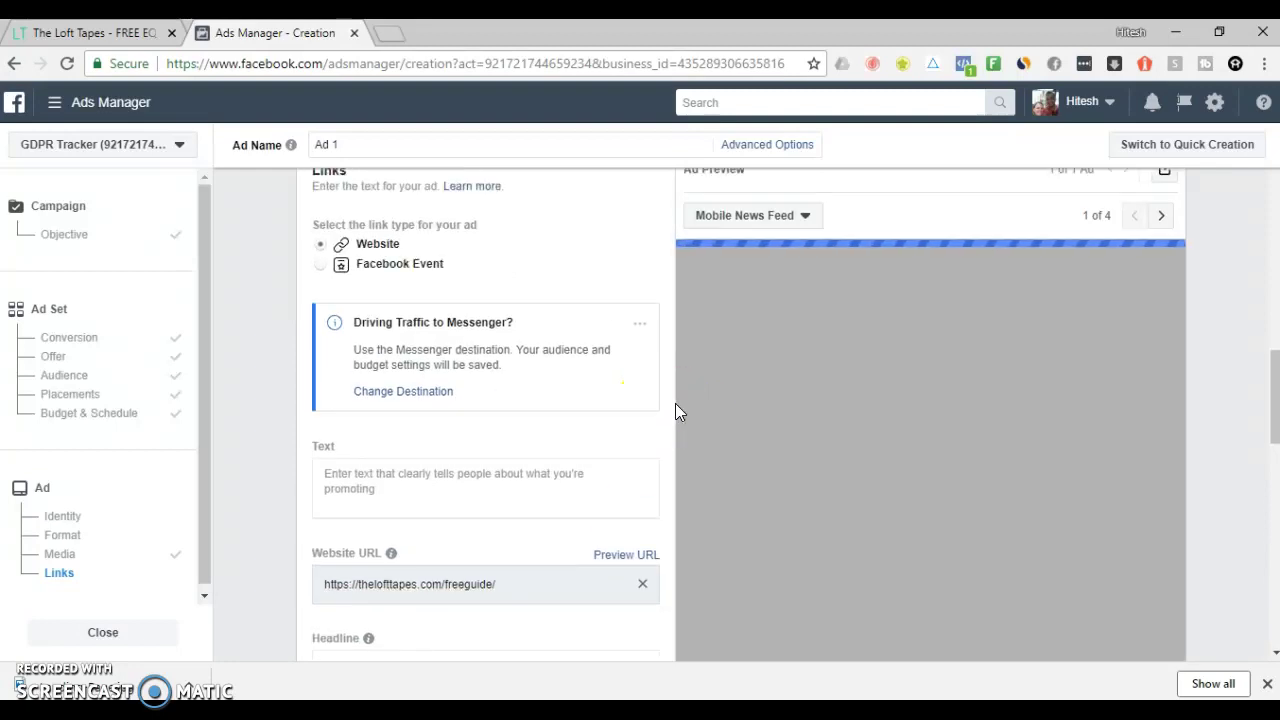
pyautogui.scroll(-2, 575, 393)
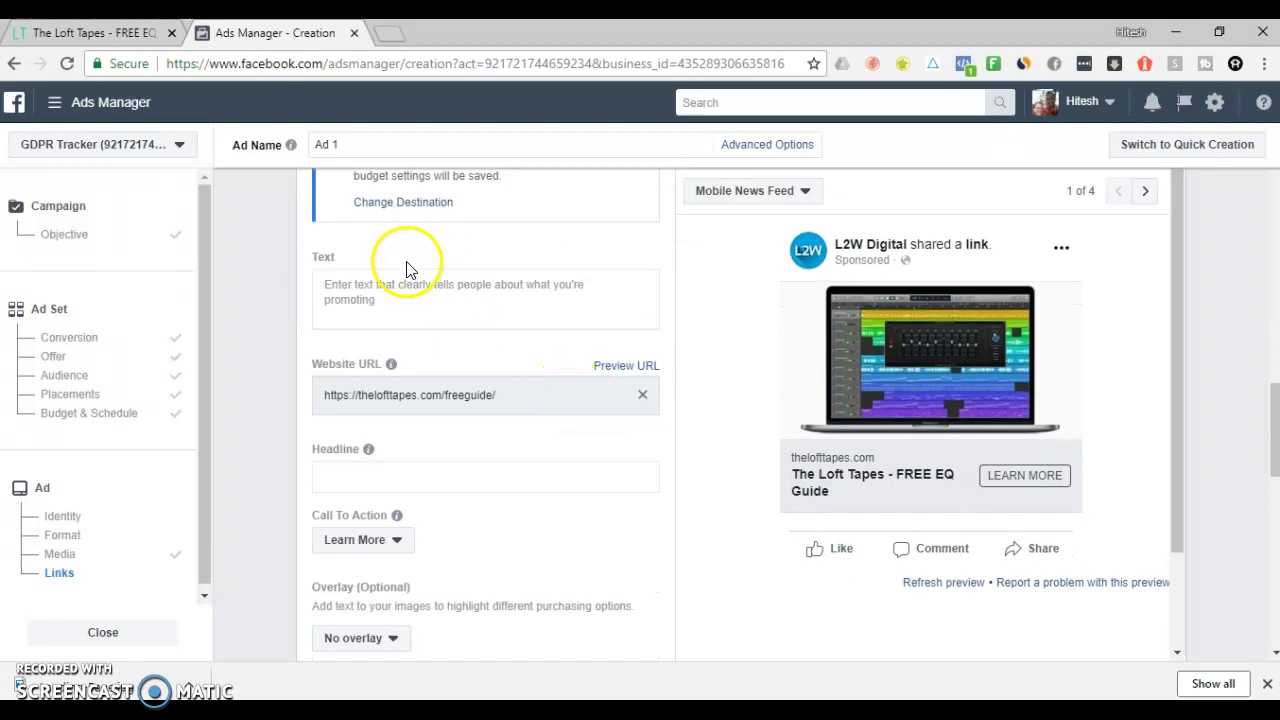
pyautogui.click(378, 479)
pyautogui.click(391, 303)
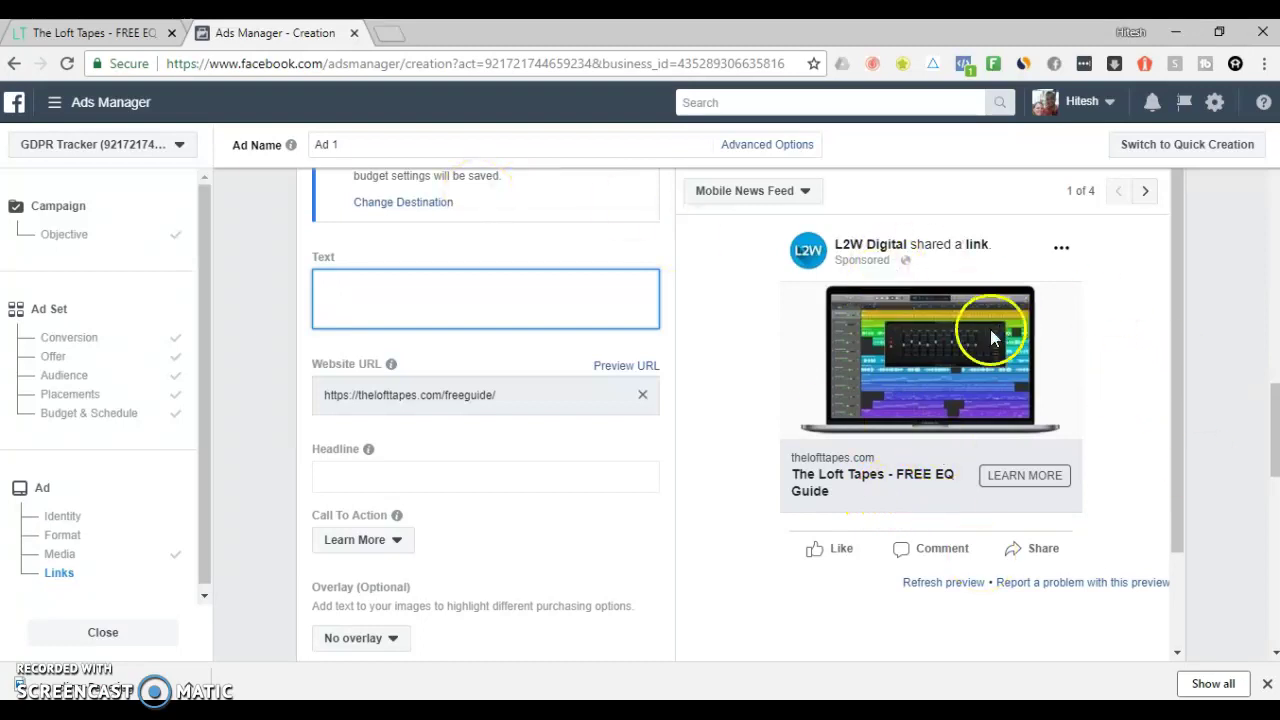
pyautogui.click(112, 33)
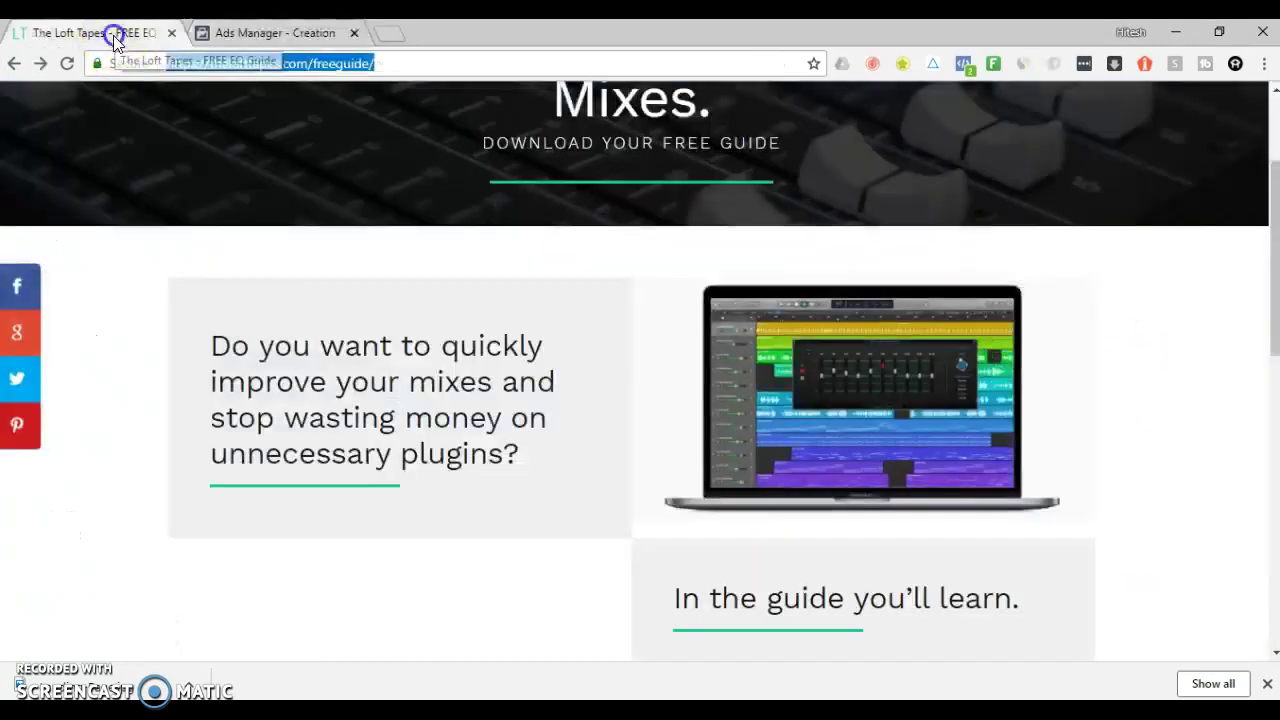
pyautogui.scroll(1, 731, 345)
pyautogui.moveTo(476, 152); pyautogui.dragTo(710, 290)
pyautogui.rightClick(540, 165)
pyautogui.click(558, 175)
pyautogui.click(320, 42)
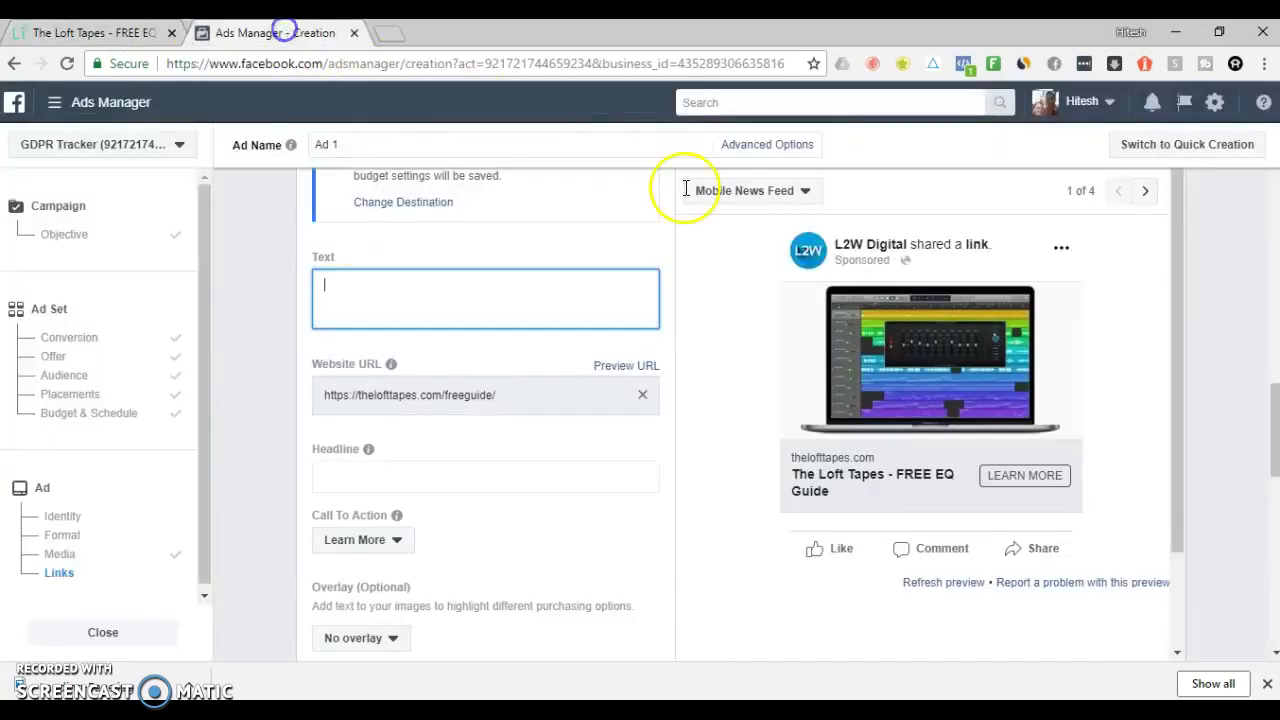
pyautogui.rightClick(387, 469)
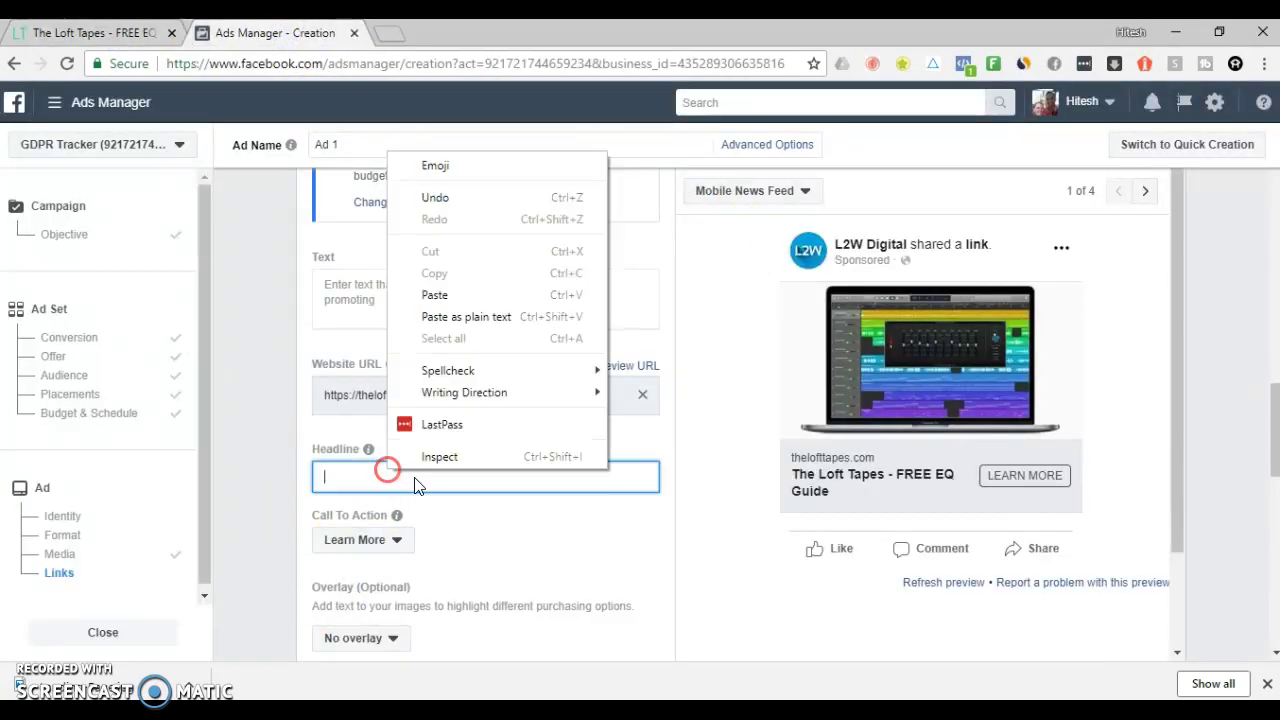
pyautogui.click(434, 295)
pyautogui.moveTo(368, 449)
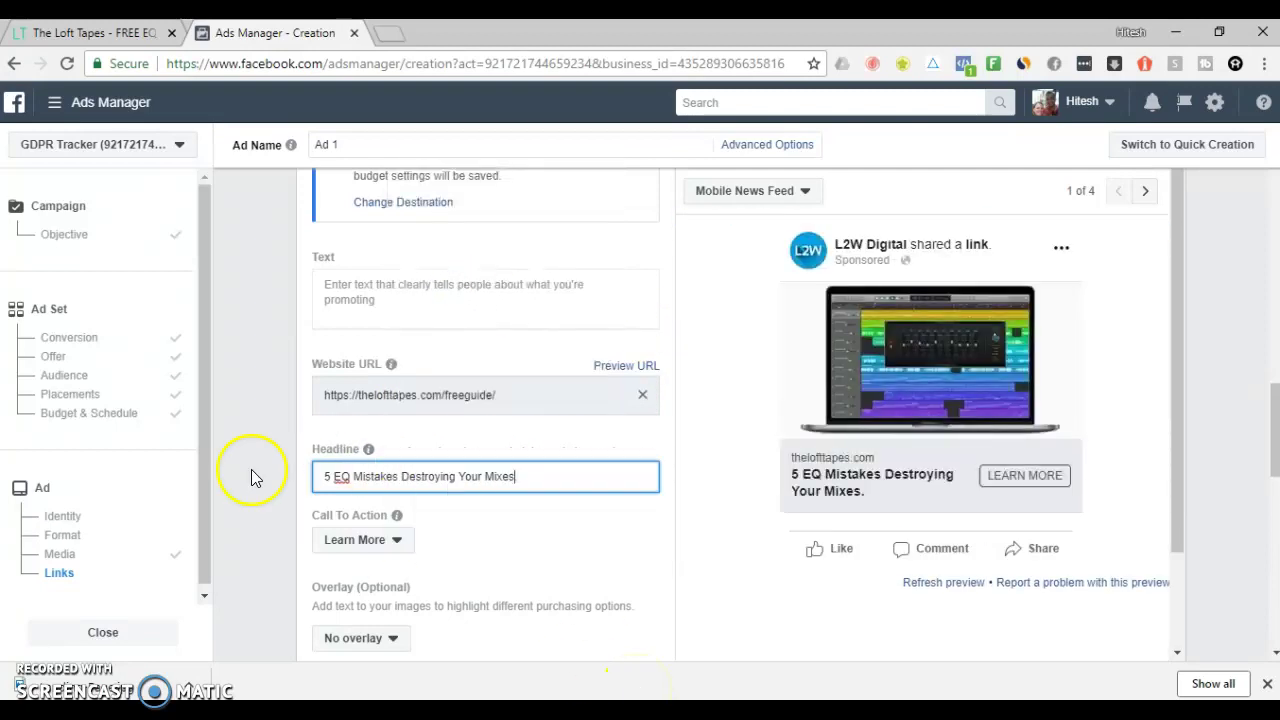
# Step: Copy the landing page's question "Do you want to quickly improve your mixes and stop wasting money on unnecessary plugins?" into the ad text
pyautogui.click(409, 320)
pyautogui.click(95, 33)
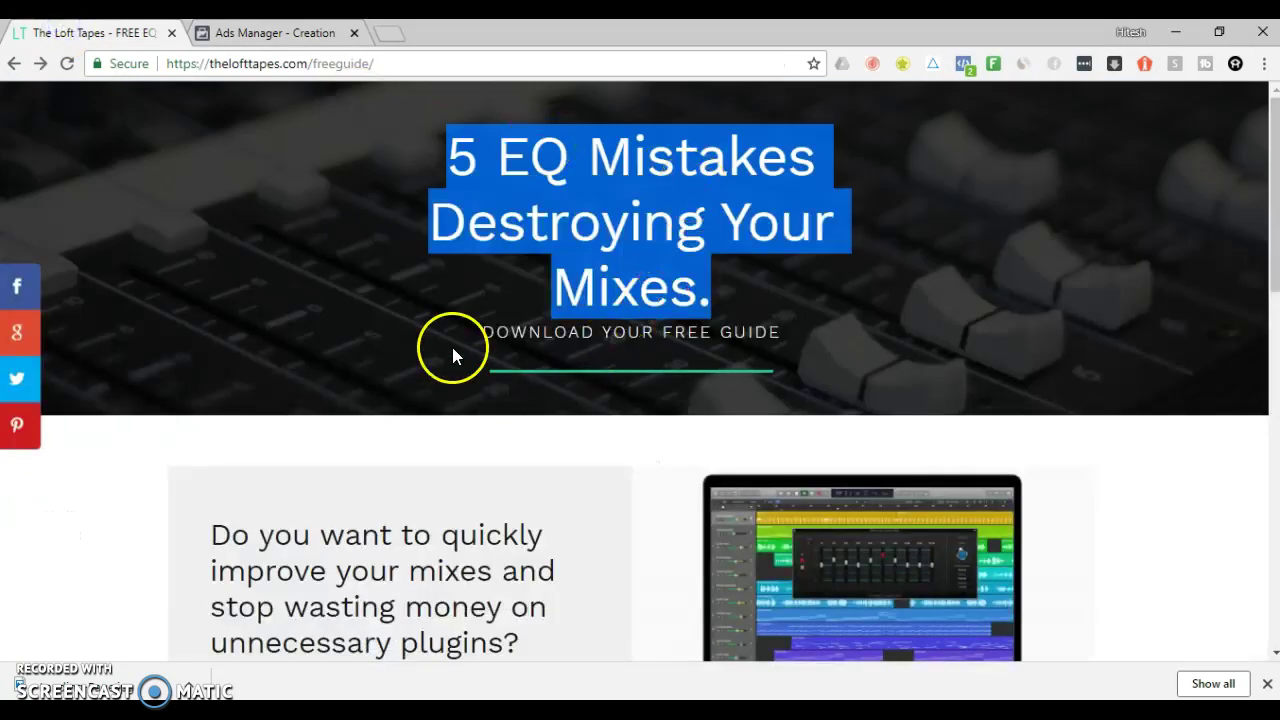
pyautogui.scroll(-2, 540, 358)
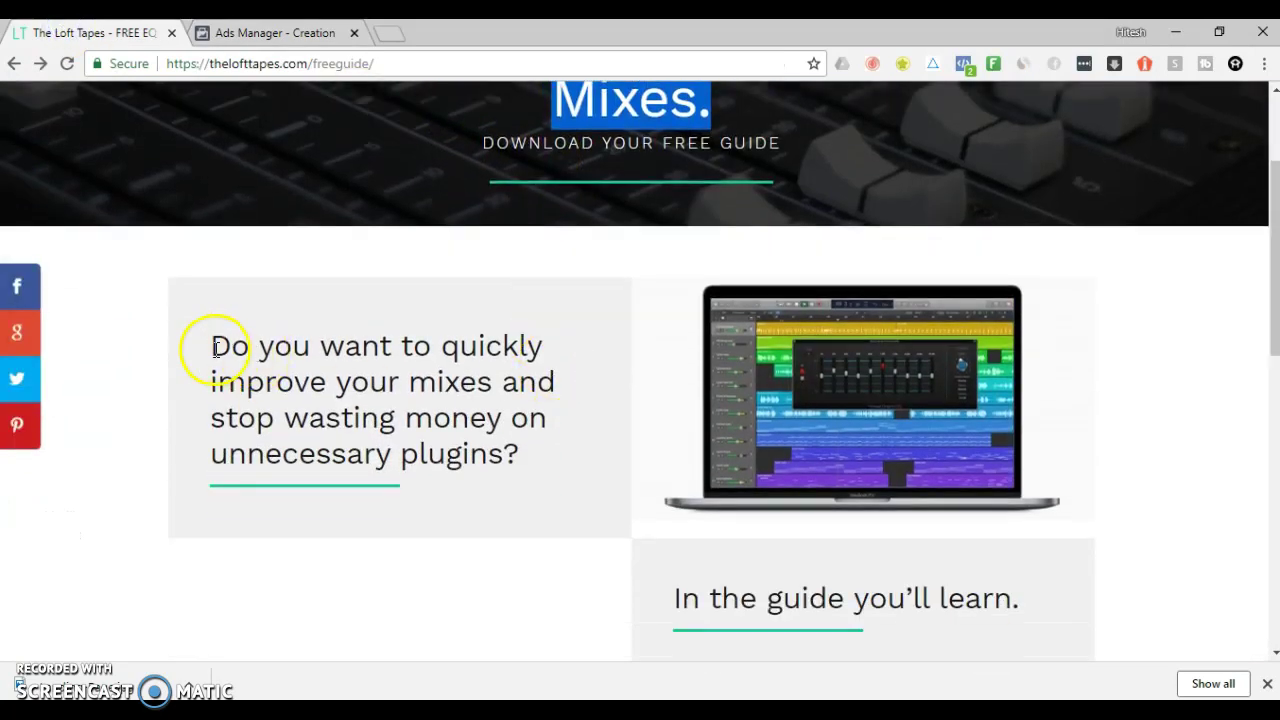
pyautogui.moveTo(211, 348); pyautogui.dragTo(560, 469)
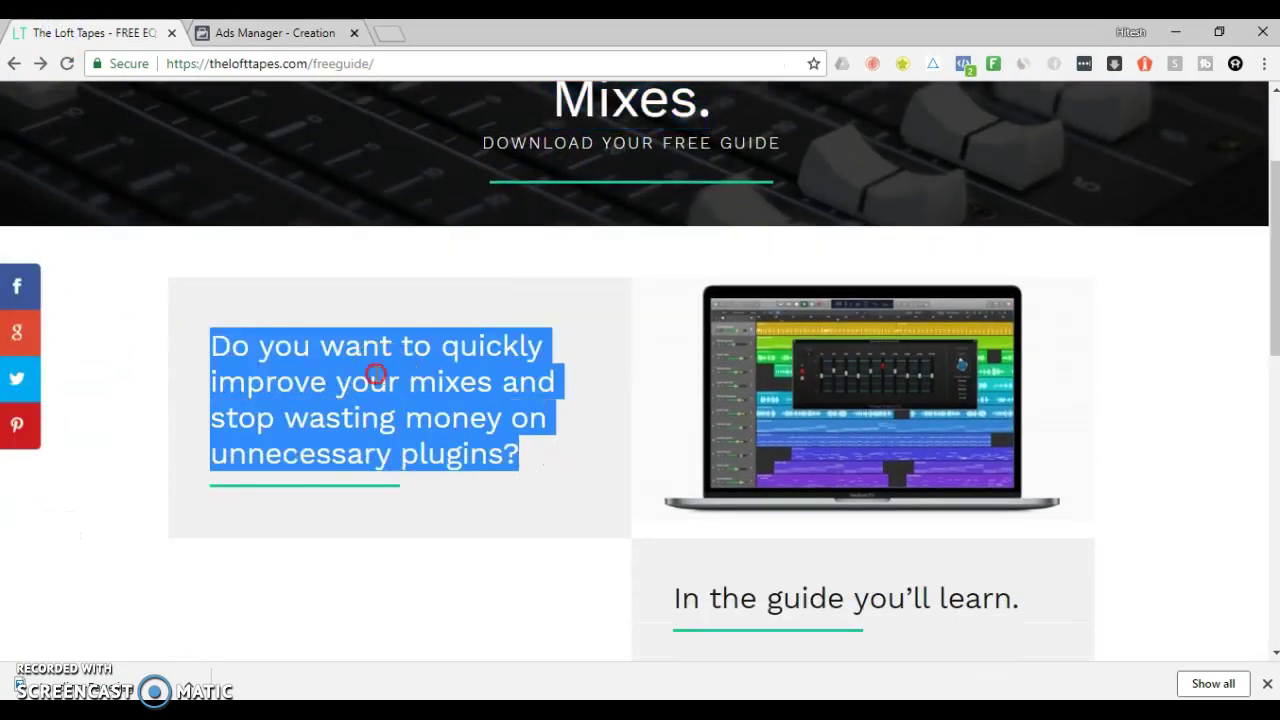
pyautogui.click(280, 33)
pyautogui.rightClick(370, 280)
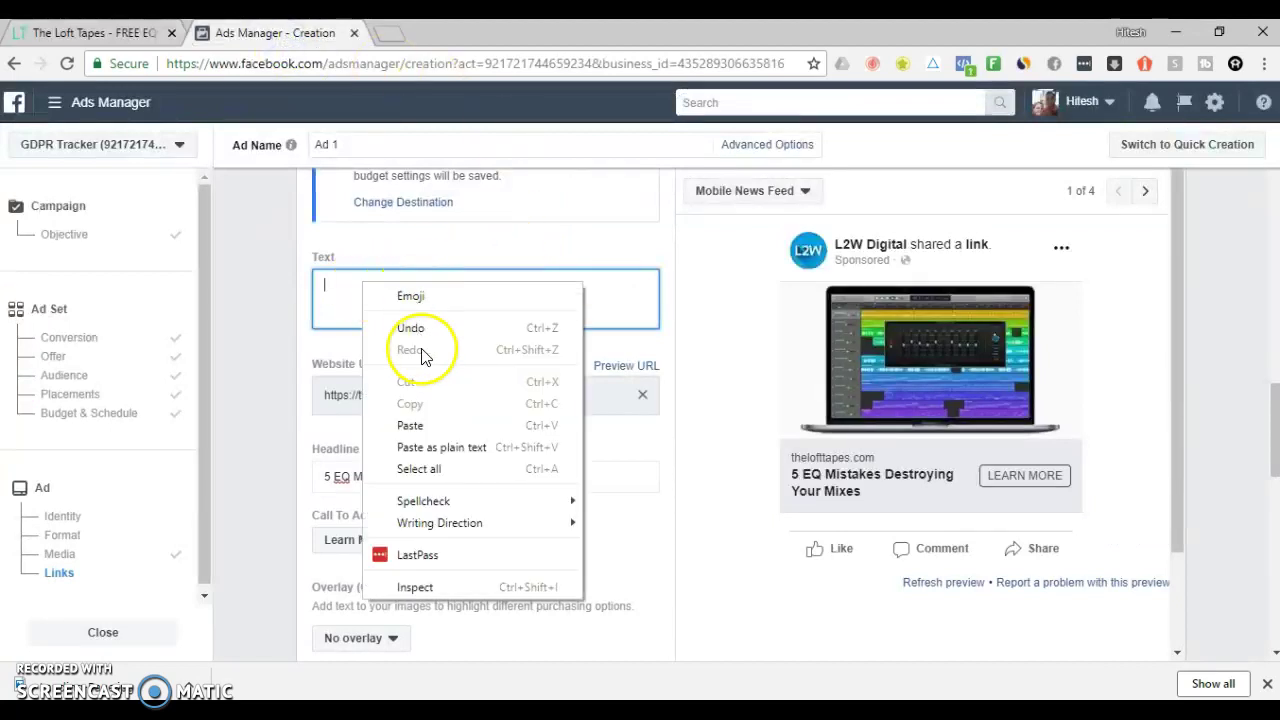
pyautogui.click(429, 423)
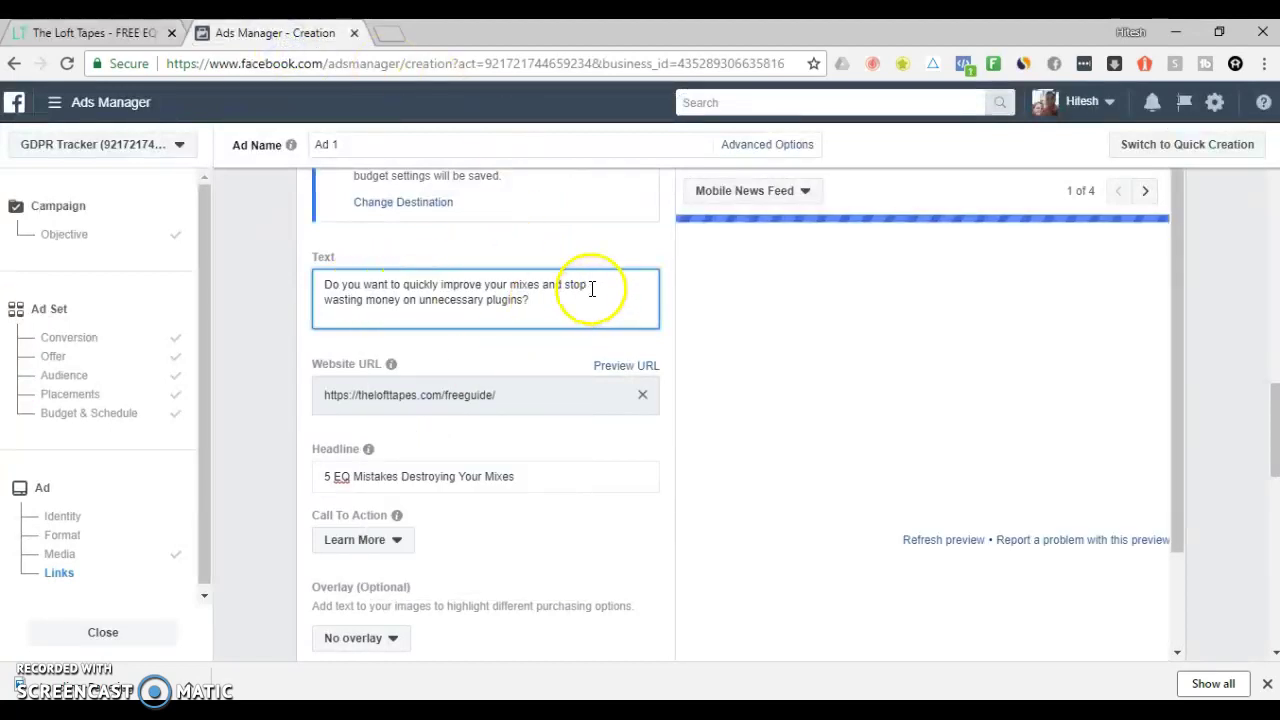
# Step: Append the landing page's two paragraphs, from "EQ is one of the main tools" to "your EQ plugins…", to the ad text after a blank line
pyautogui.click(566, 290)
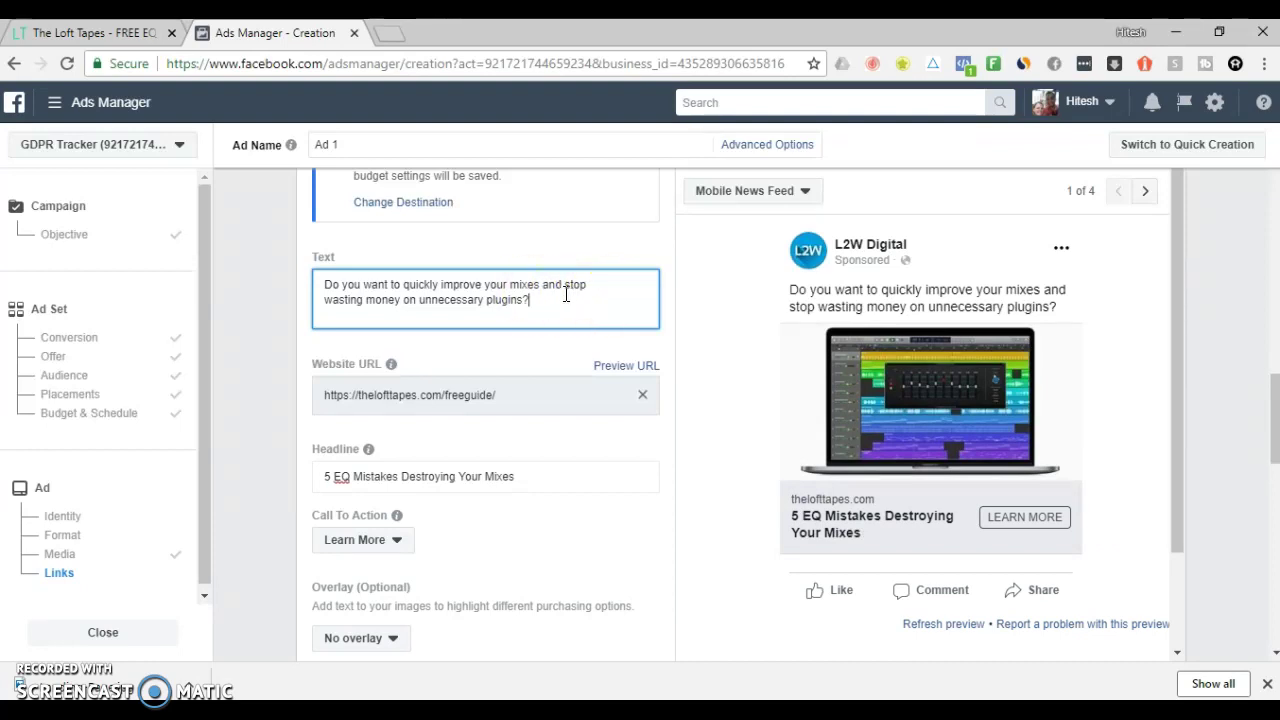
pyautogui.press('Return')
pyautogui.click(62, 35)
pyautogui.scroll(-5, 451, 271)
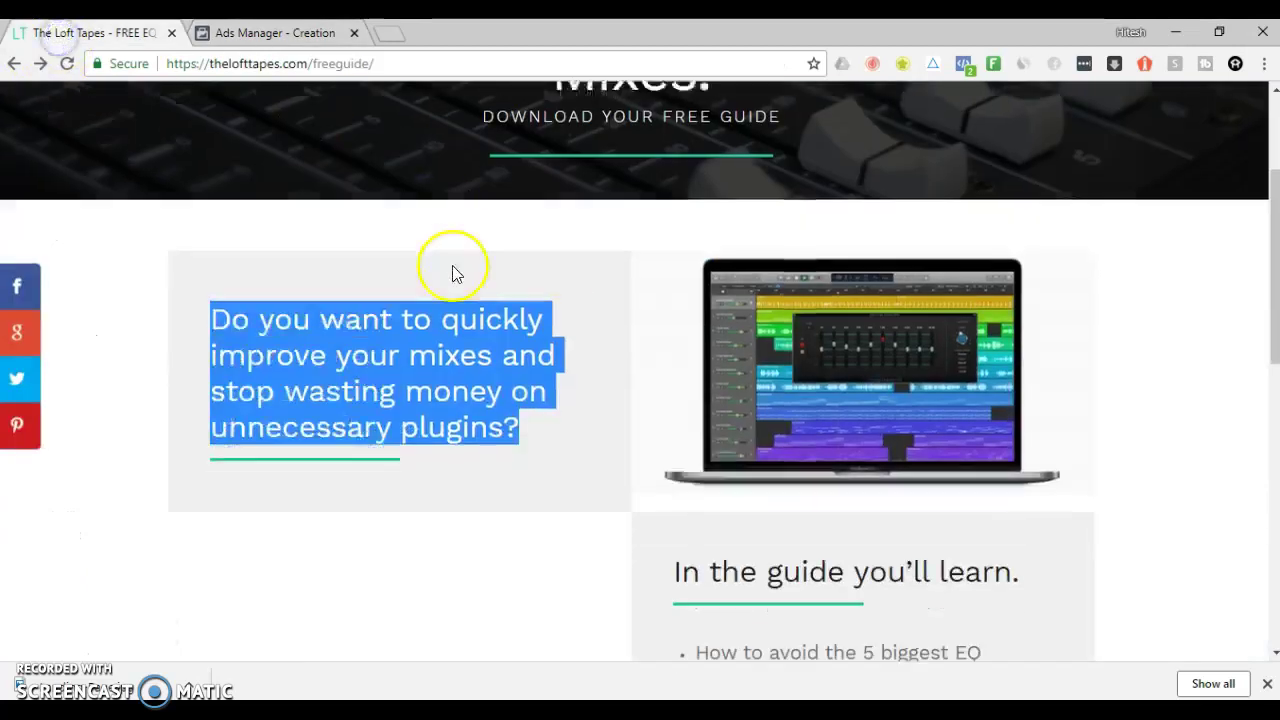
pyautogui.click(366, 451)
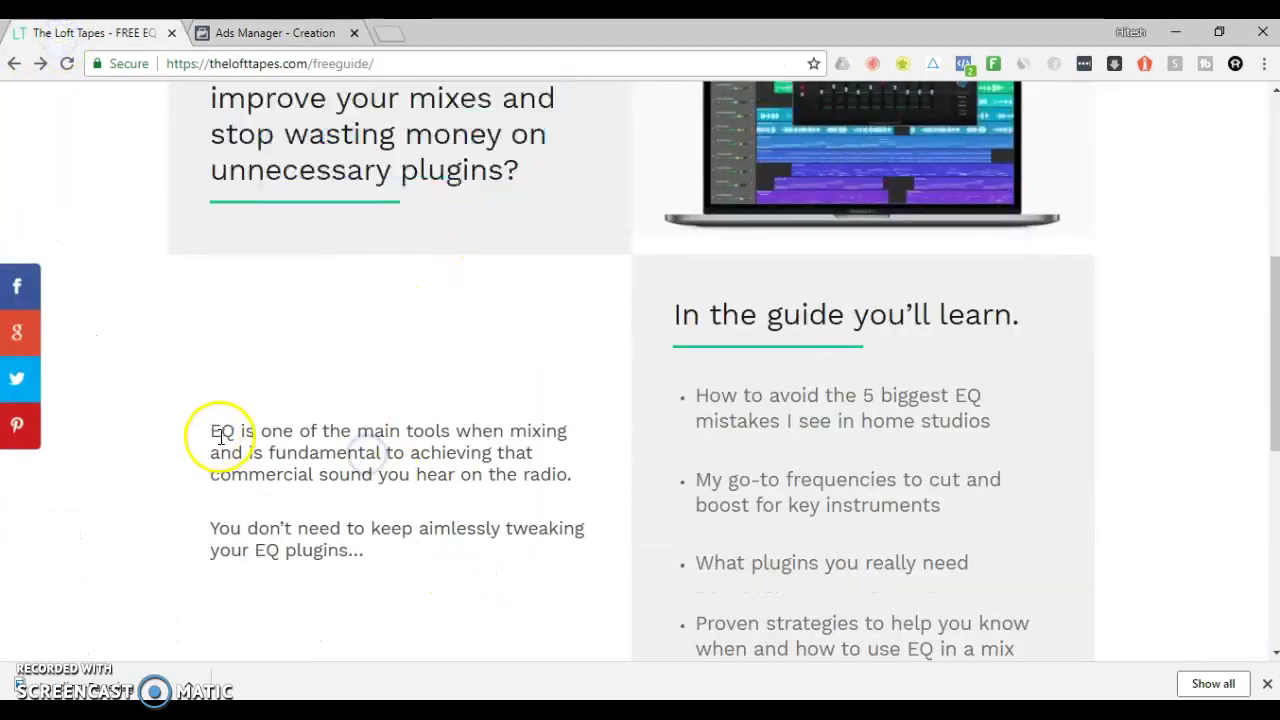
pyautogui.click(298, 443)
pyautogui.moveTo(298, 443); pyautogui.dragTo(563, 540)
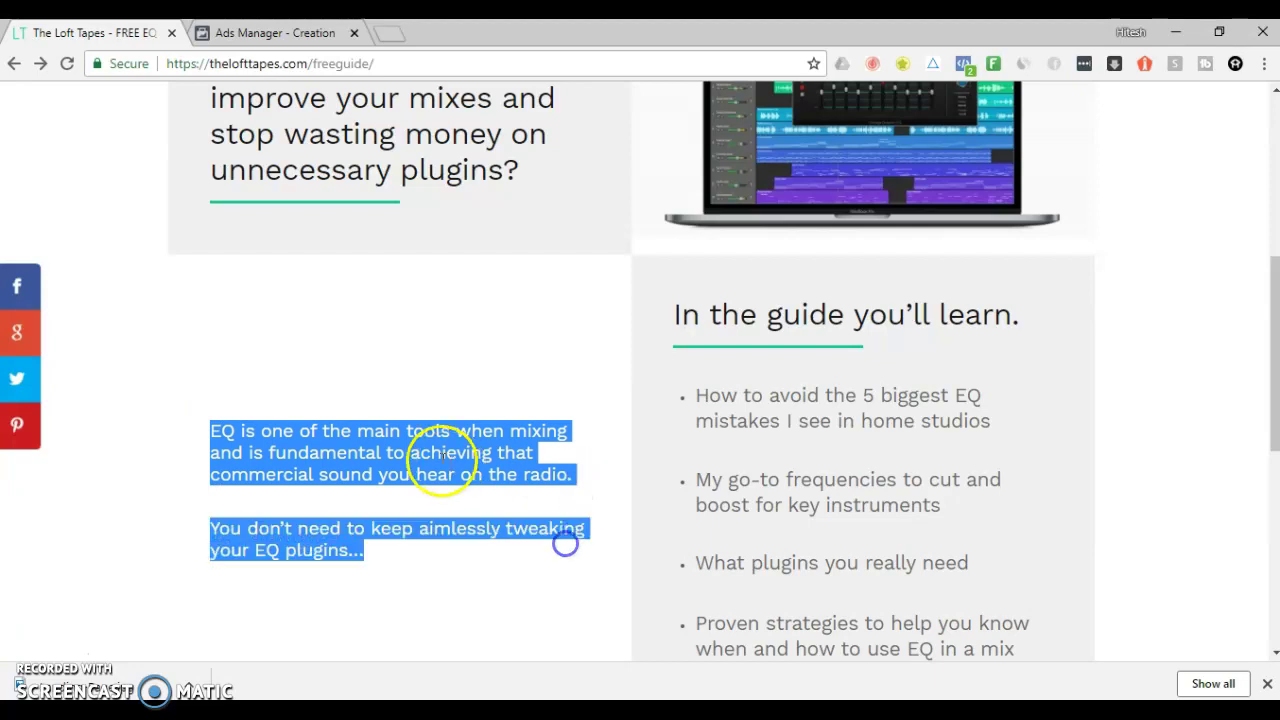
pyautogui.click(297, 32)
pyautogui.click(582, 324)
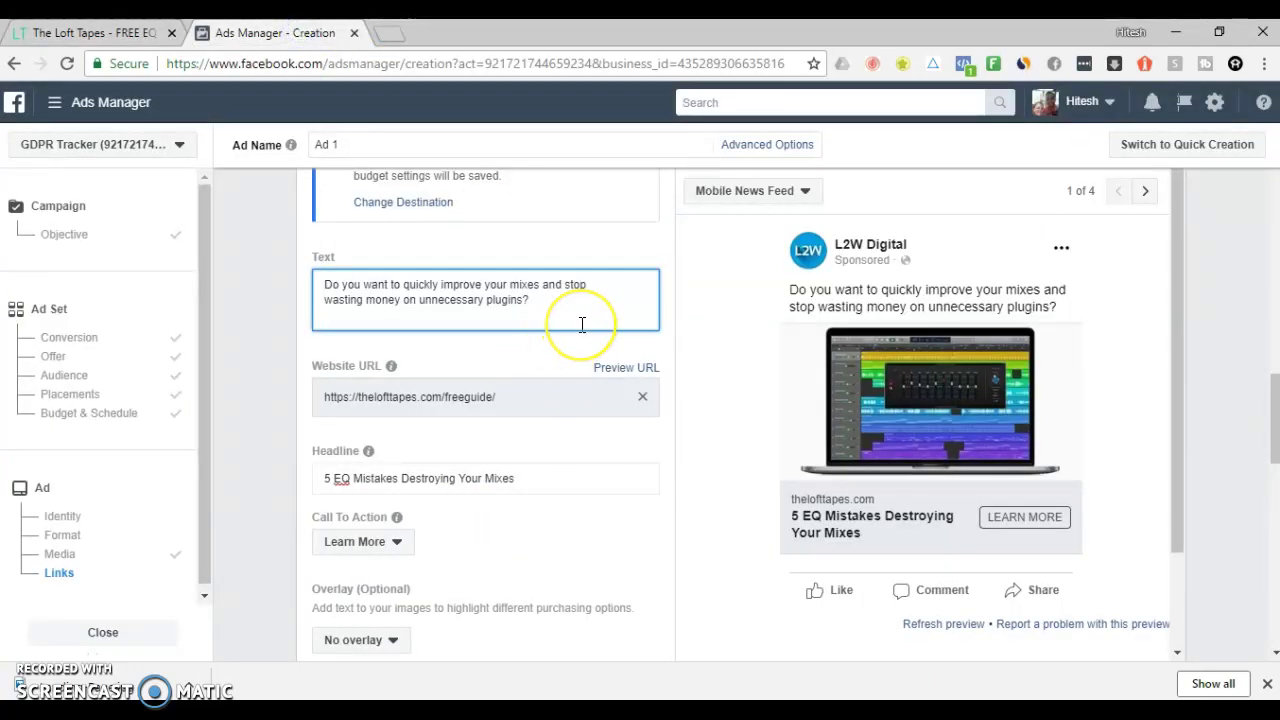
pyautogui.press('Return')
pyautogui.hotkey('ctrl', 'v')
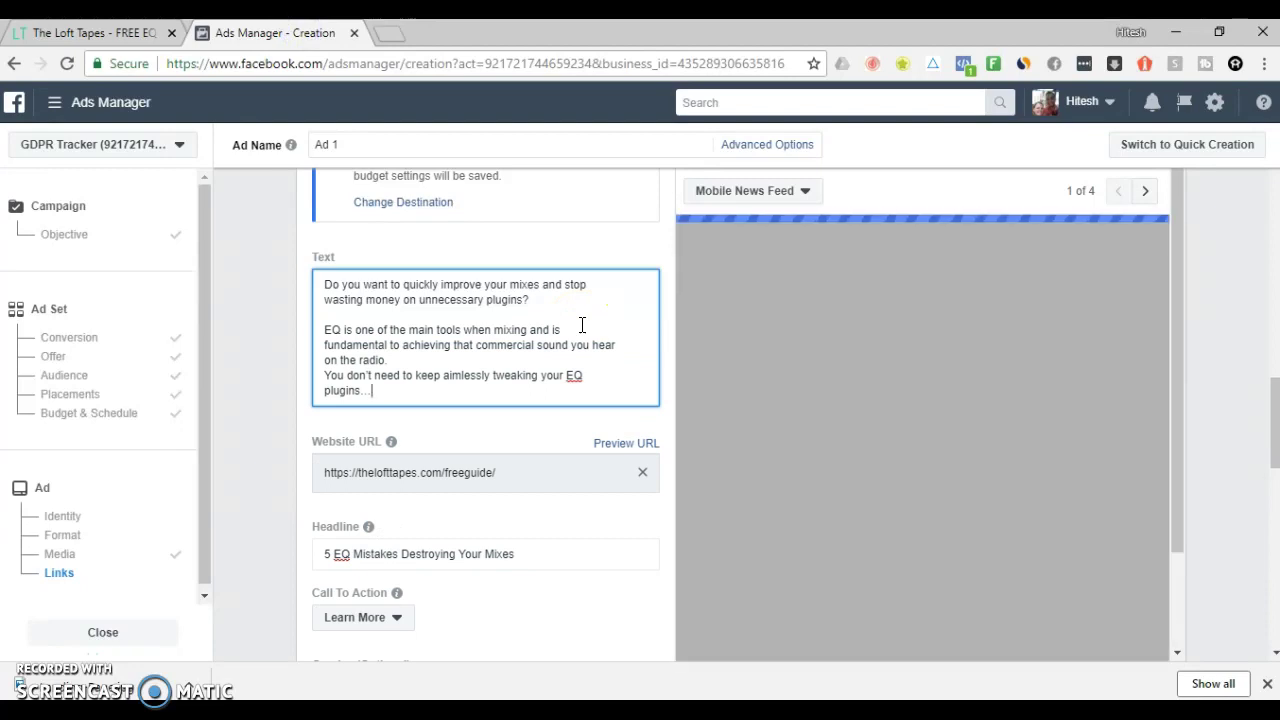
# Step: Separate the ad text's "EQ is one of the main tools" and "You don't need" paragraphs with a blank line, and add empty lines after them
pyautogui.write('.')
pyautogui.press('Return')
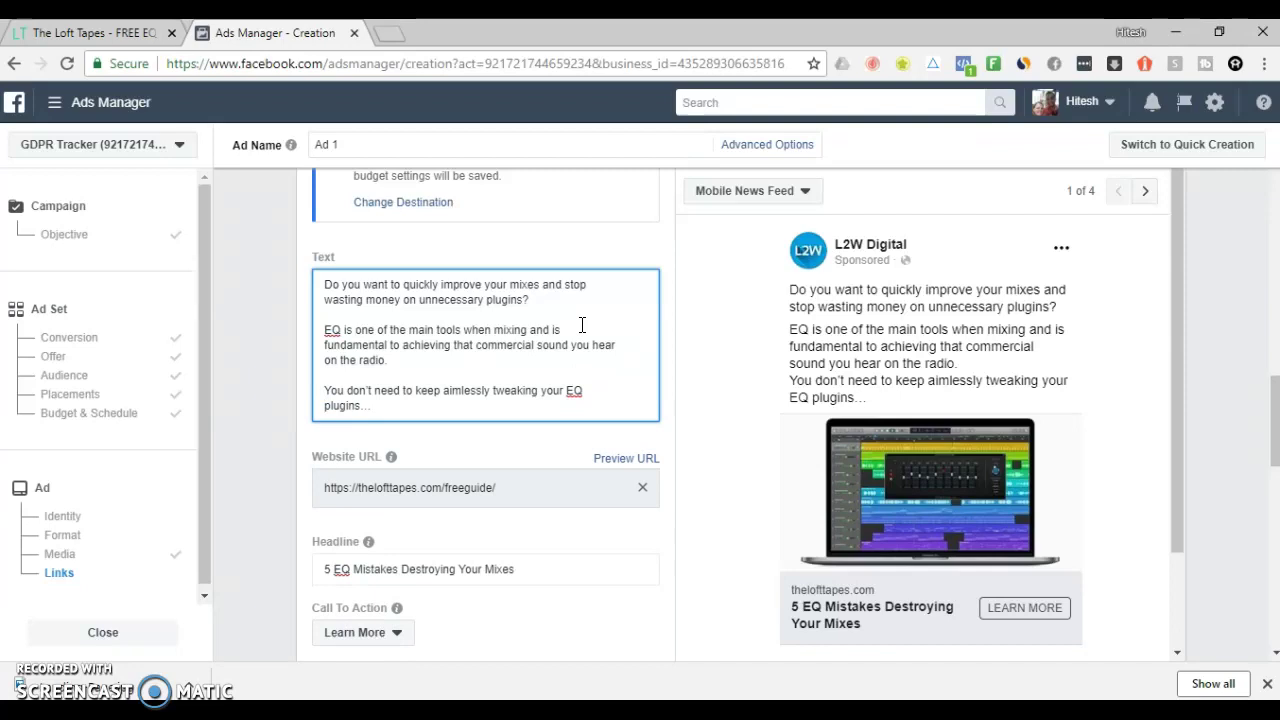
pyautogui.press('Return')
pyautogui.press('Return')
pyautogui.click(508, 300)
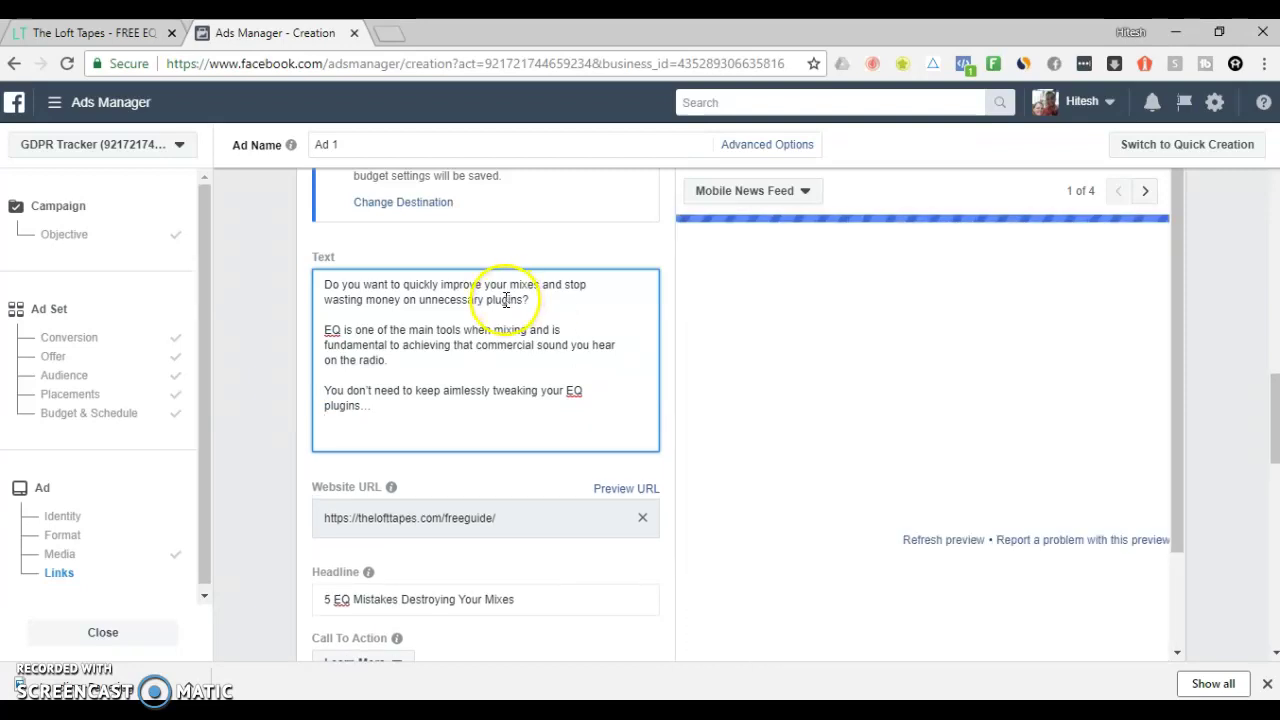
# Step: Based on the landing page's guide section, add the line "In our free guide you'll learn:" to the ad text, followed by a blank line
pyautogui.click(380, 420)
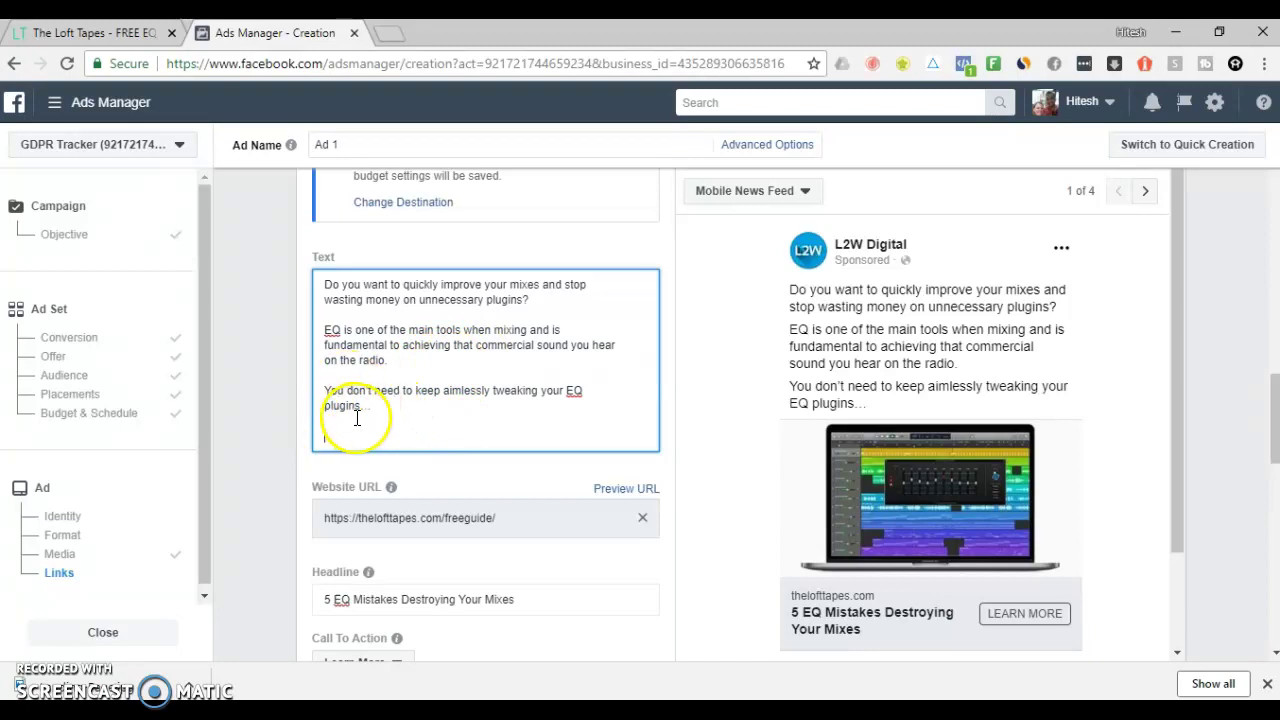
pyautogui.click(100, 32)
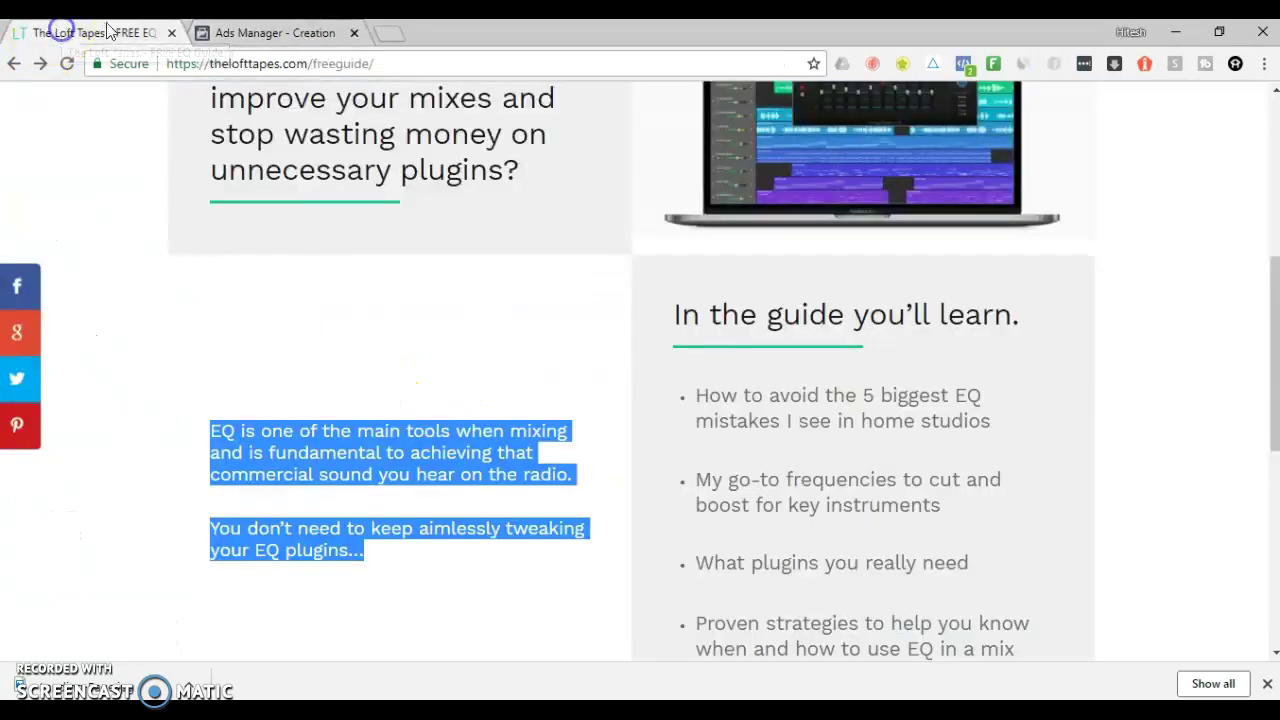
pyautogui.scroll(-2, 1074, 400)
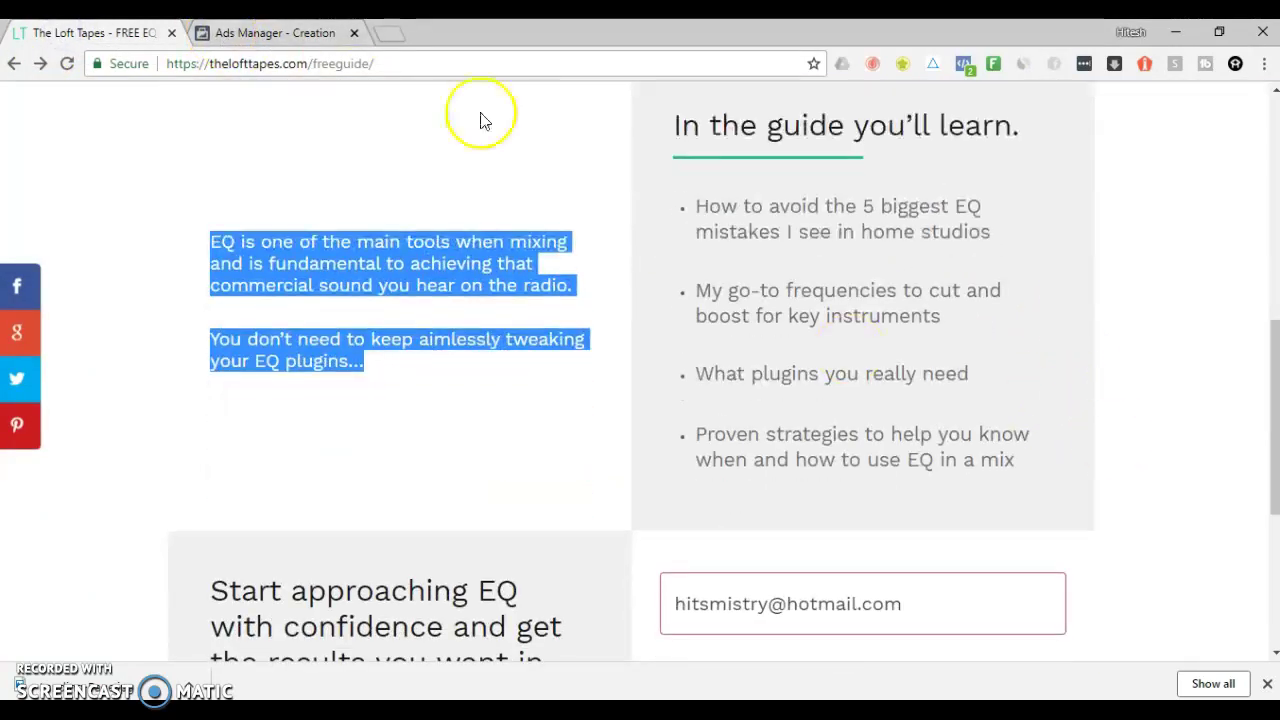
pyautogui.click(290, 33)
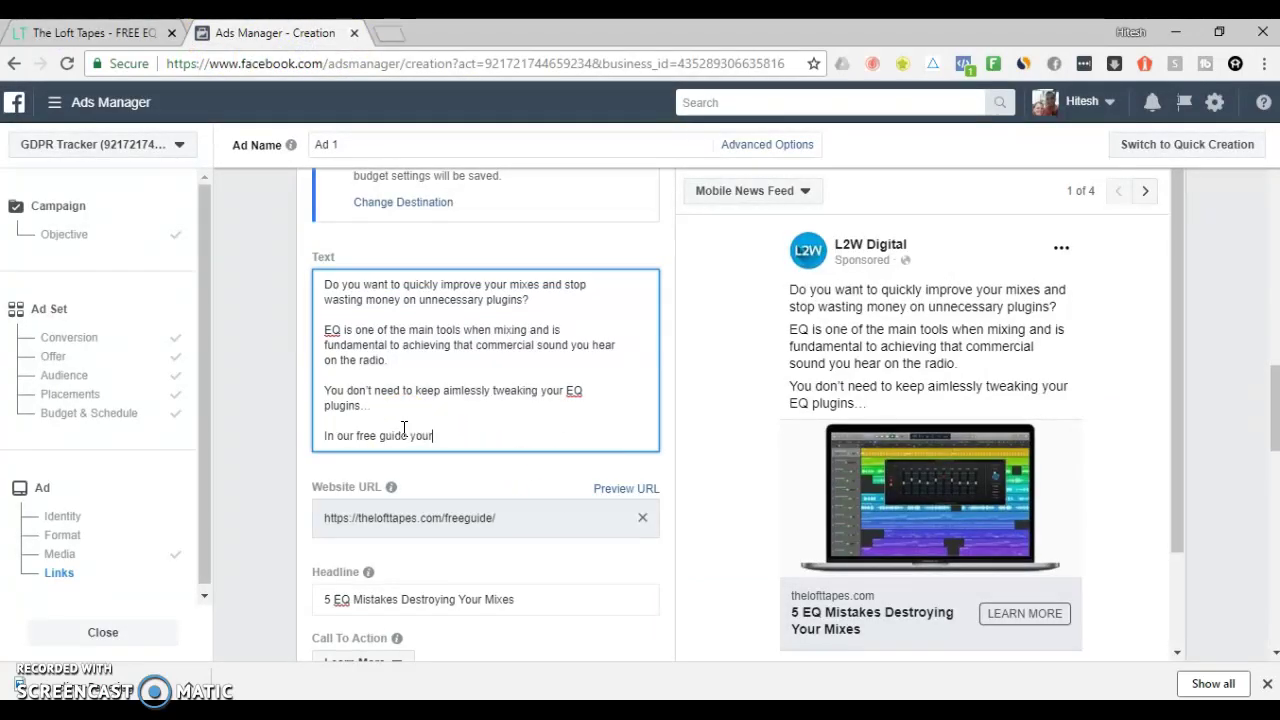
pyautogui.write("'ll learn")
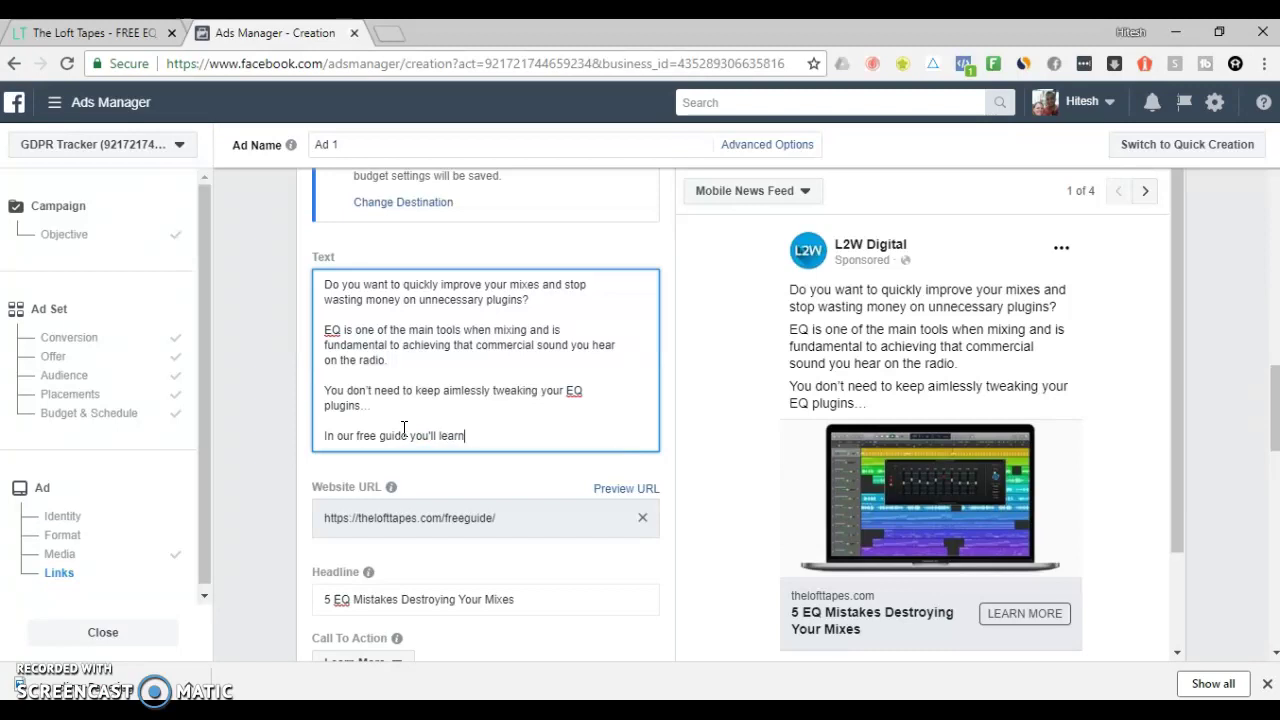
pyautogui.write(':')
pyautogui.press('Return')
pyautogui.press('Return')
# Step: Copy the landing page's four bullet points, from "How to avoid the 5 biggest EQ mistakes" to "EQ in a mix", into the end of the ad text
pyautogui.click(118, 38)
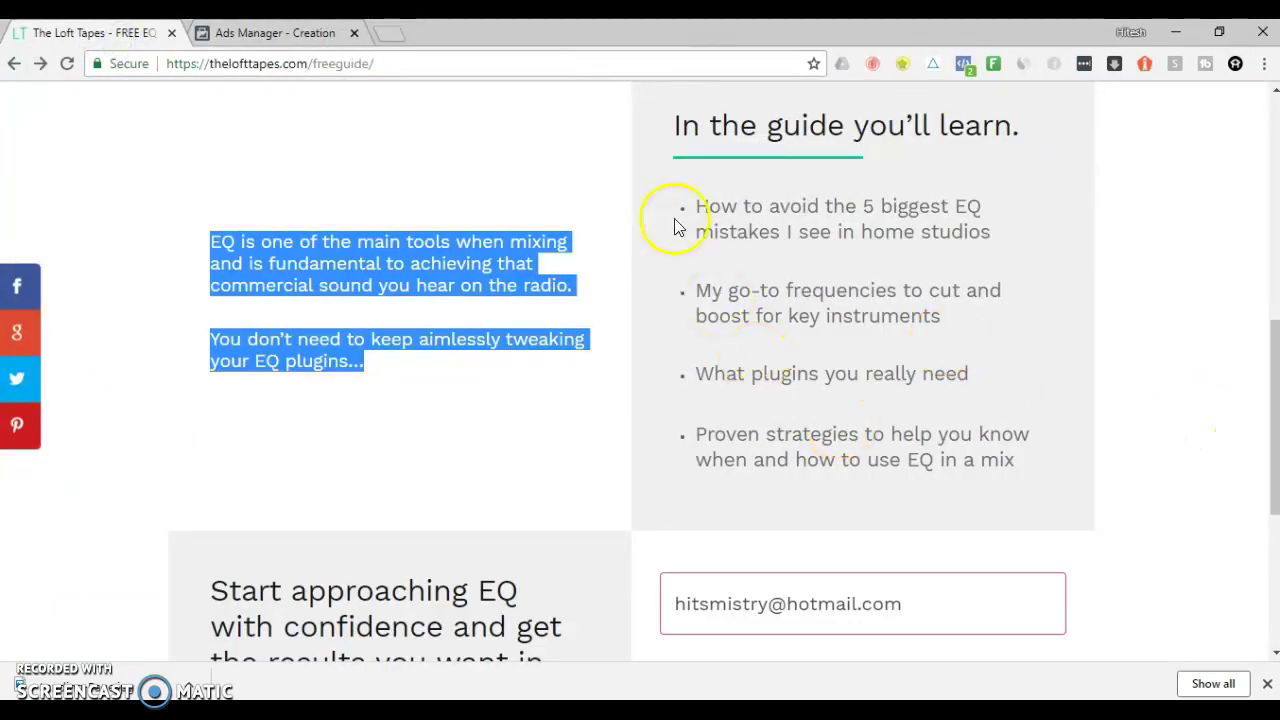
pyautogui.moveTo(689, 213); pyautogui.dragTo(1040, 449)
pyautogui.rightClick(777, 277)
pyautogui.click(785, 279)
pyautogui.click(265, 33)
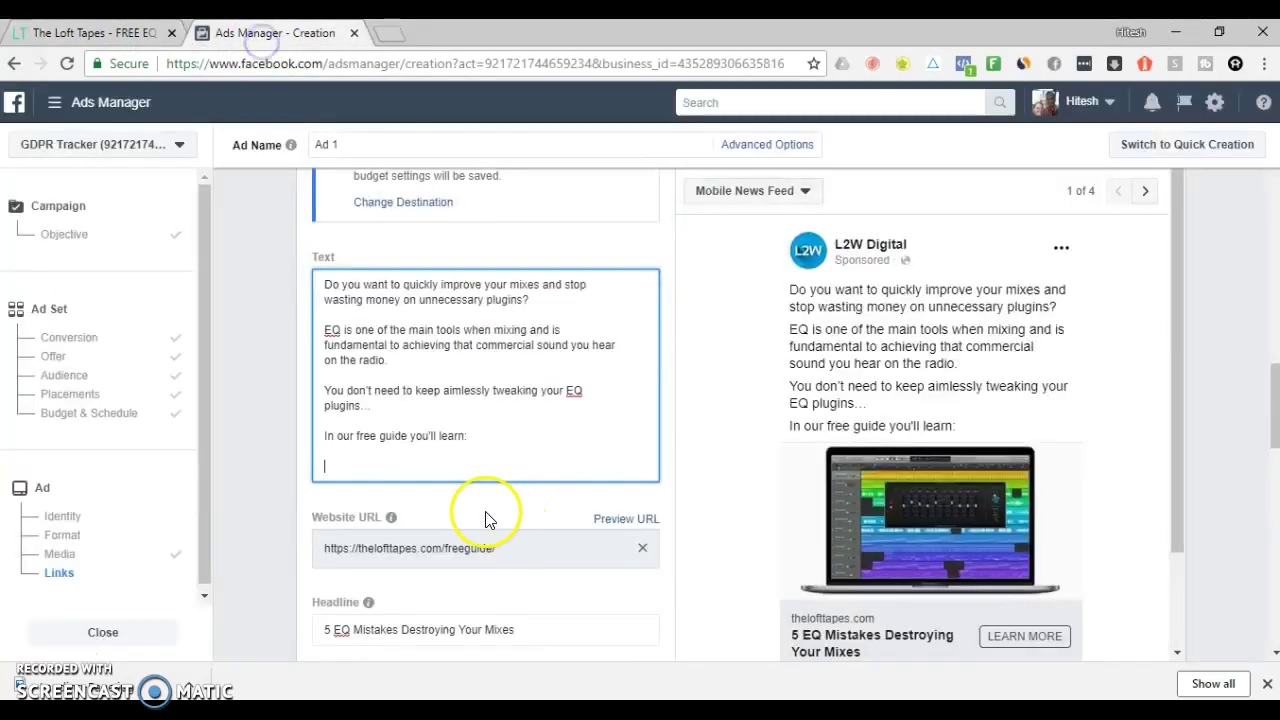
pyautogui.hotkey('ctrl', 'v')
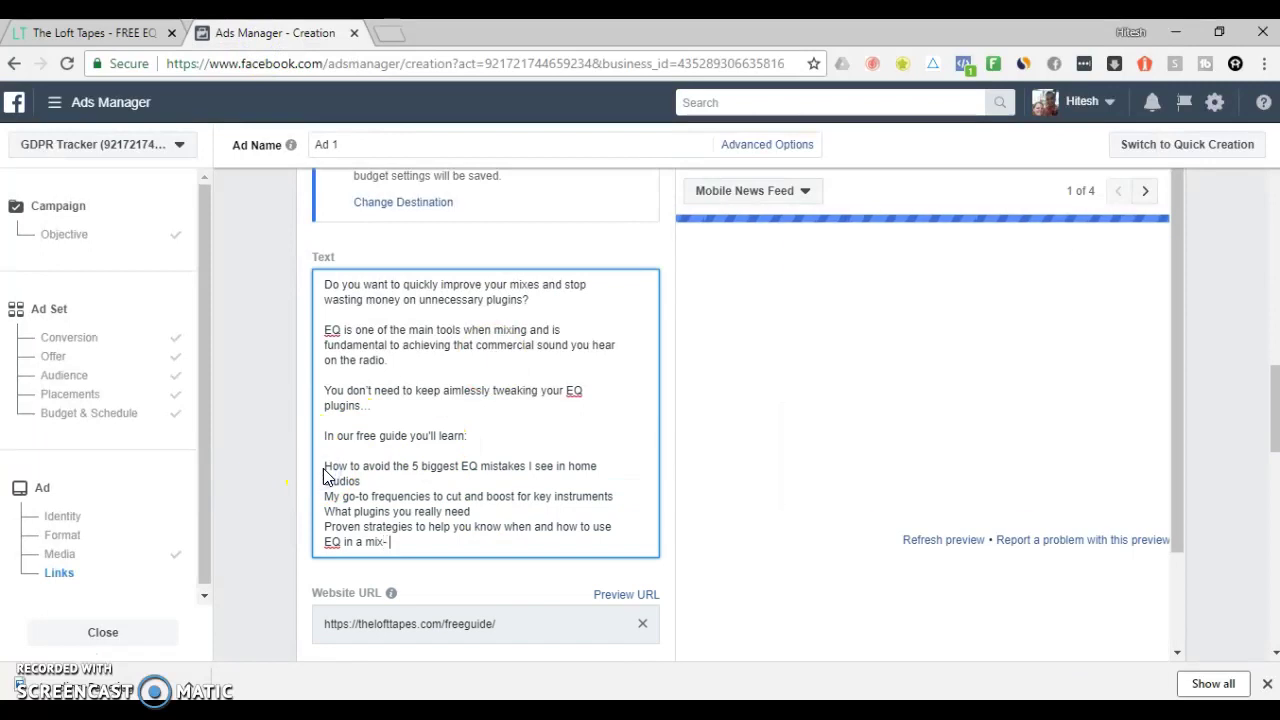
# Step: Put a hyphen in front of each of the four guide points in the ad text
pyautogui.press('Up')
pyautogui.click(325, 468)
pyautogui.write('- ')
pyautogui.write('-')
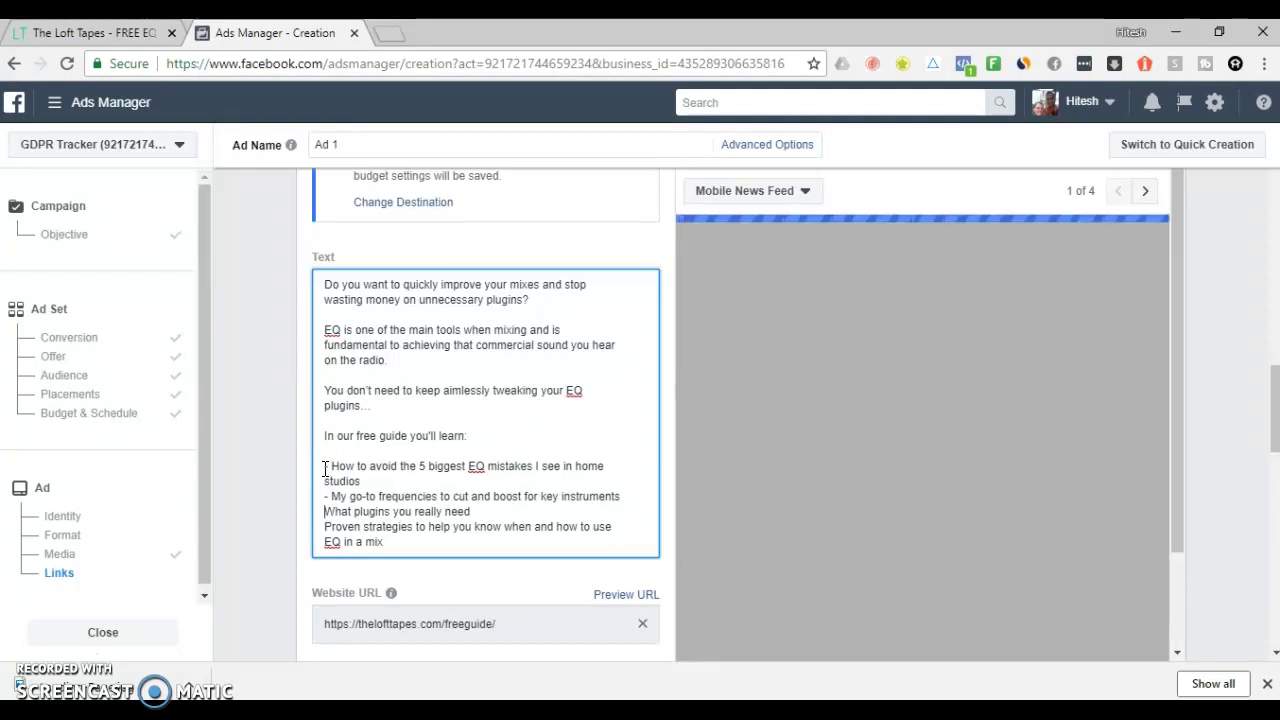
pyautogui.click(62, 30)
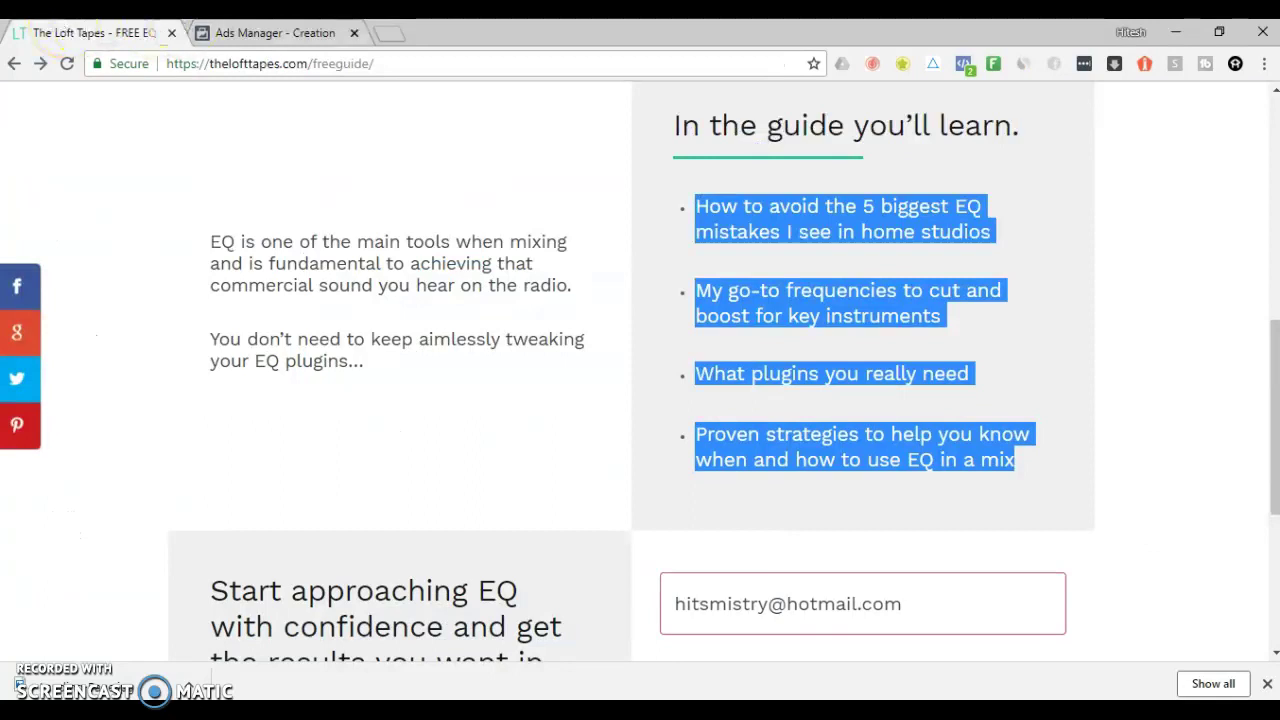
pyautogui.click(270, 33)
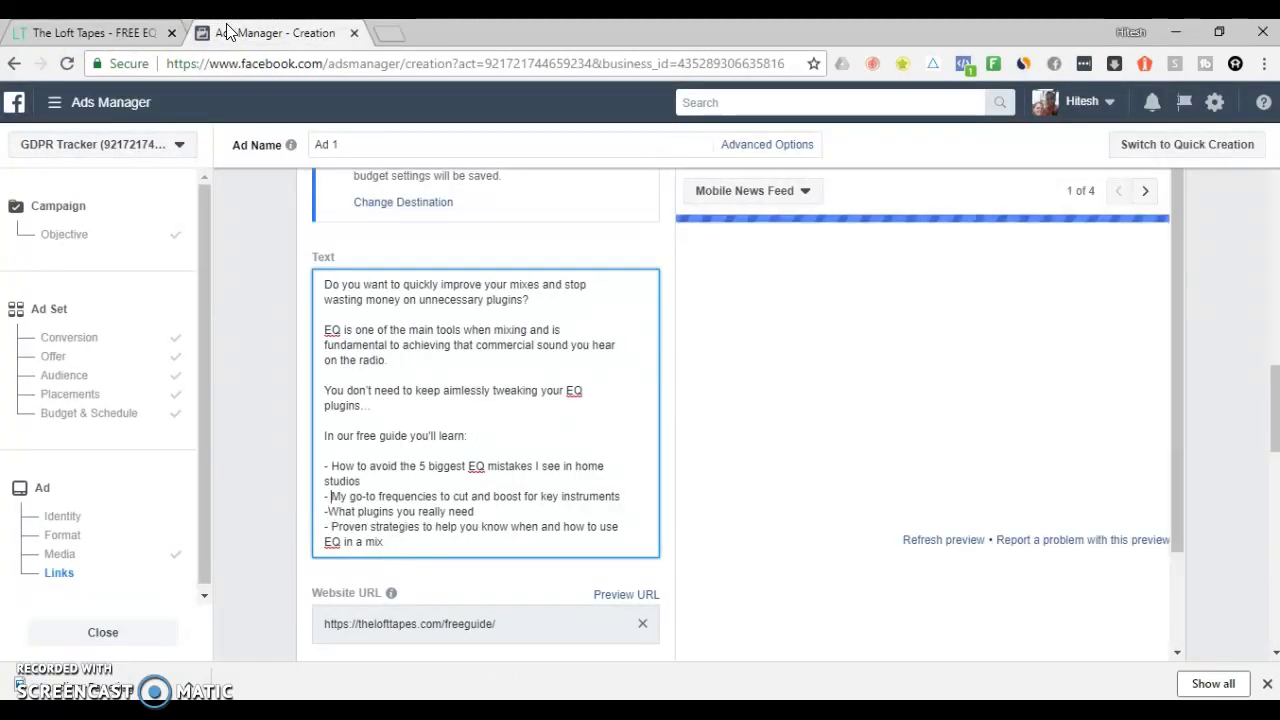
# Step: Insert a blank line between each of the four hyphenated points in the ad text
pyautogui.press('Return')
pyautogui.press('BackSpace')
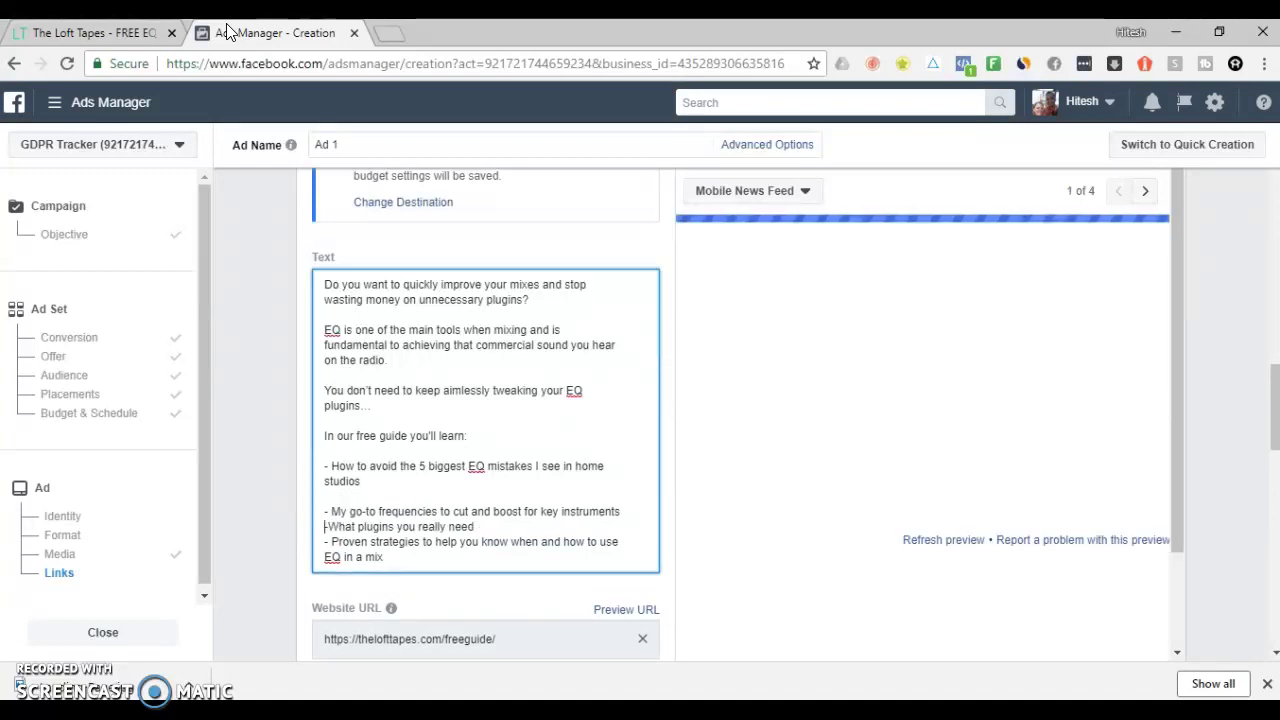
pyautogui.press('Return')
pyautogui.press('Return')
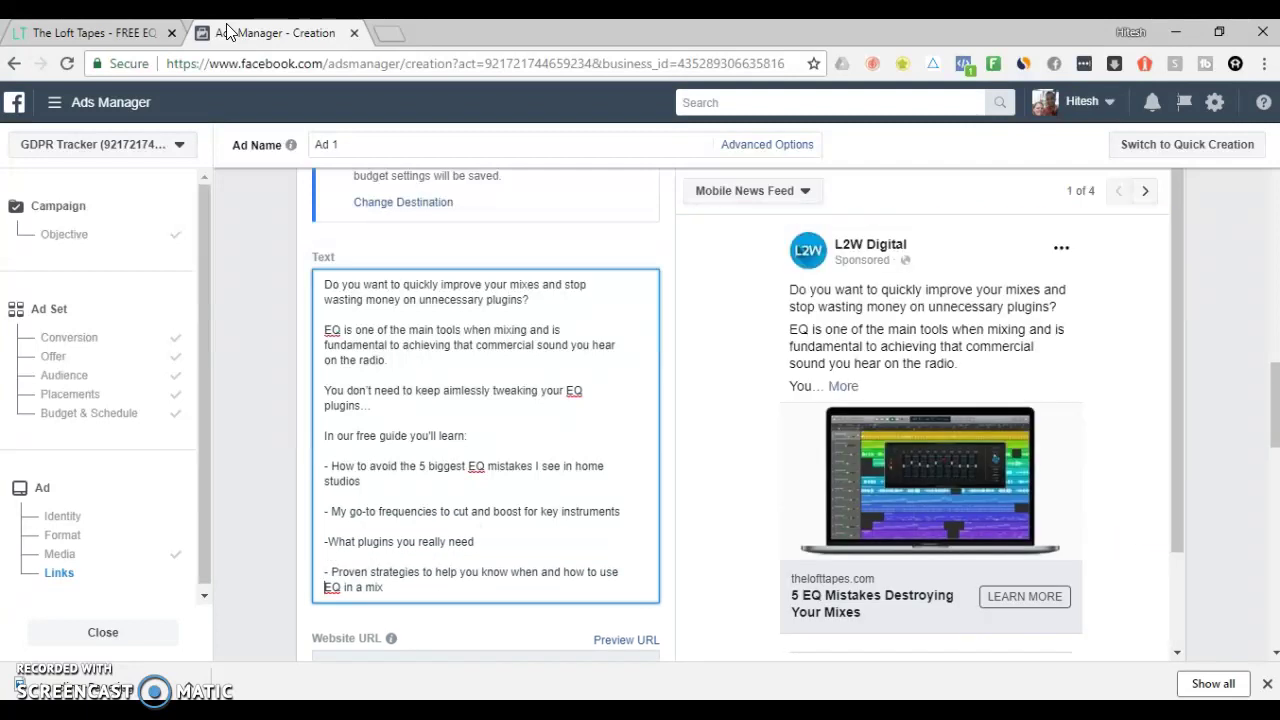
# Step: End the ad text with "Click the learn more button to download your free guide." after a blank line, correcting the spelling of "Click"
pyautogui.hotkey('ctrl', 'End')
pyautogui.press('Return')
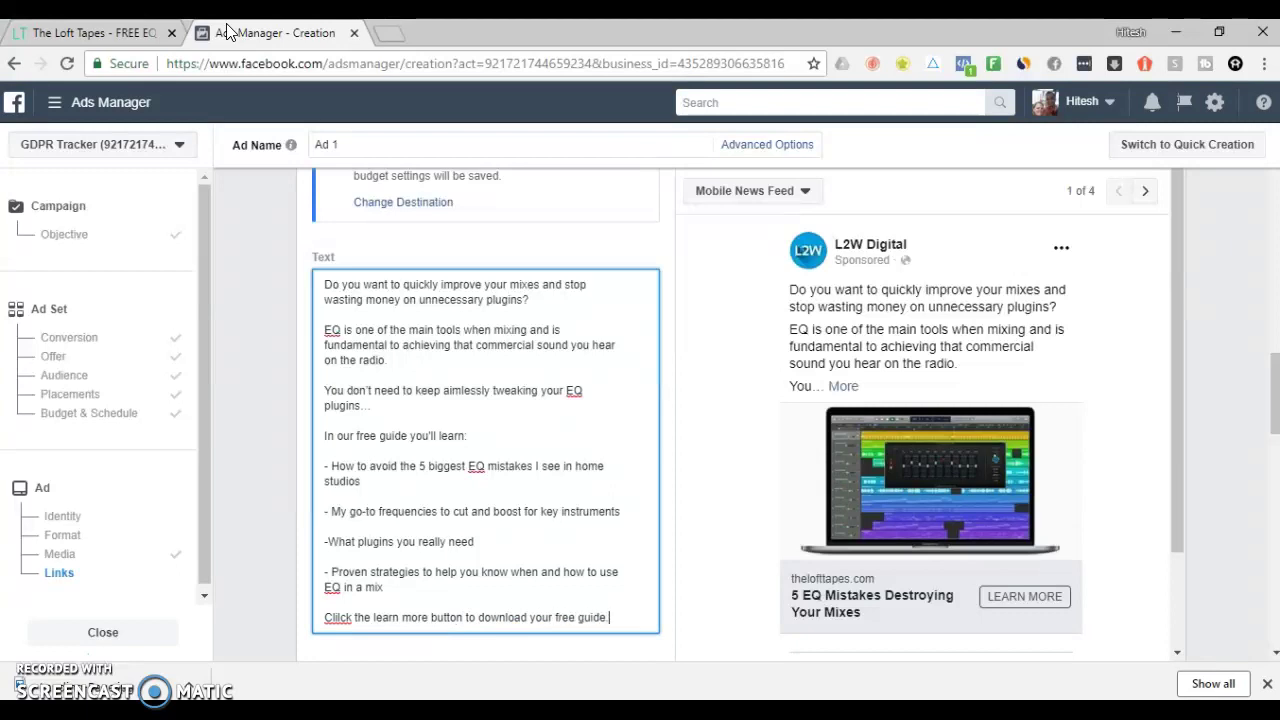
pyautogui.scroll(-1, 514, 443)
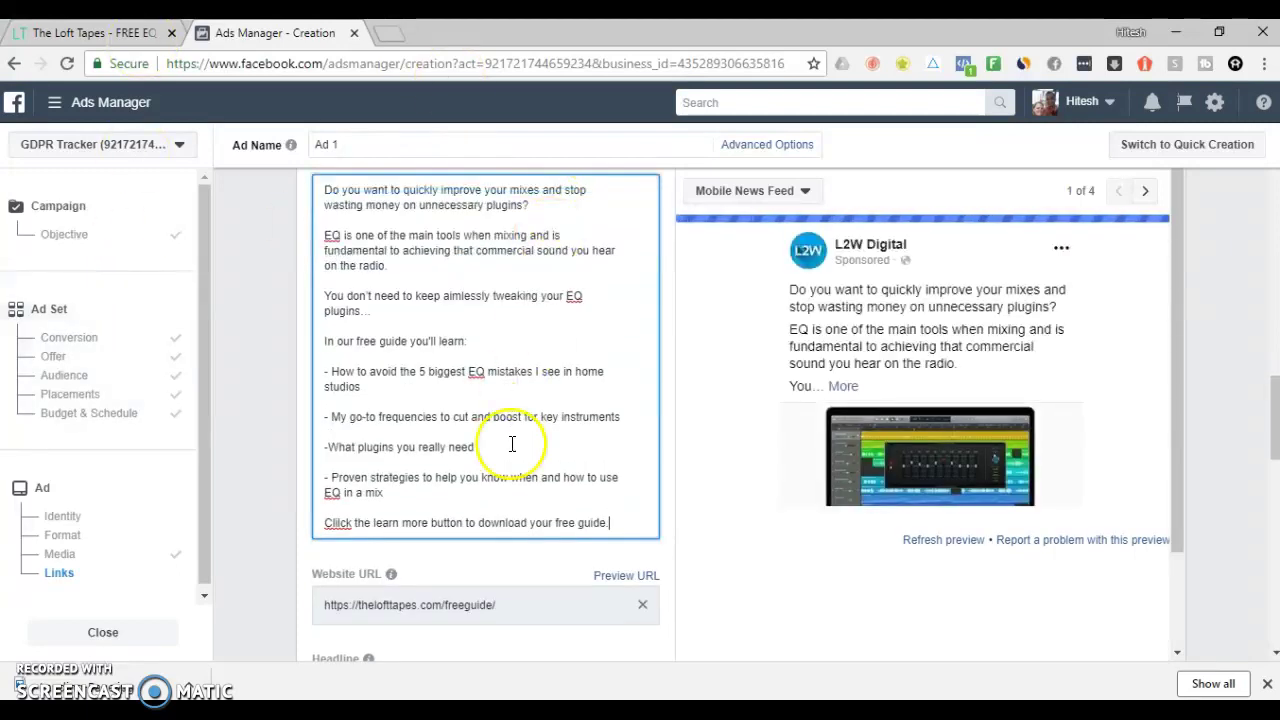
pyautogui.rightClick(338, 518)
pyautogui.click(386, 290)
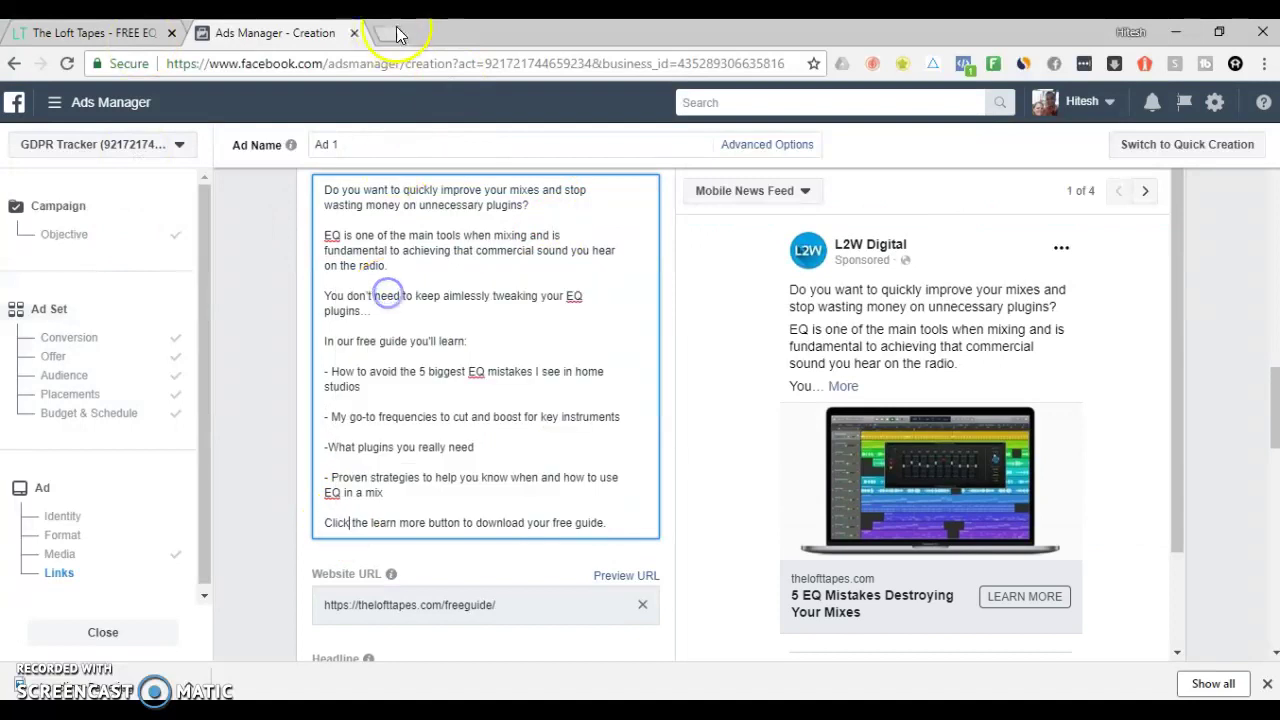
# Step: Open the Bitly link shortener website, bit.ly, in a new browser tab
pyautogui.click(390, 33)
pyautogui.write('b.i')
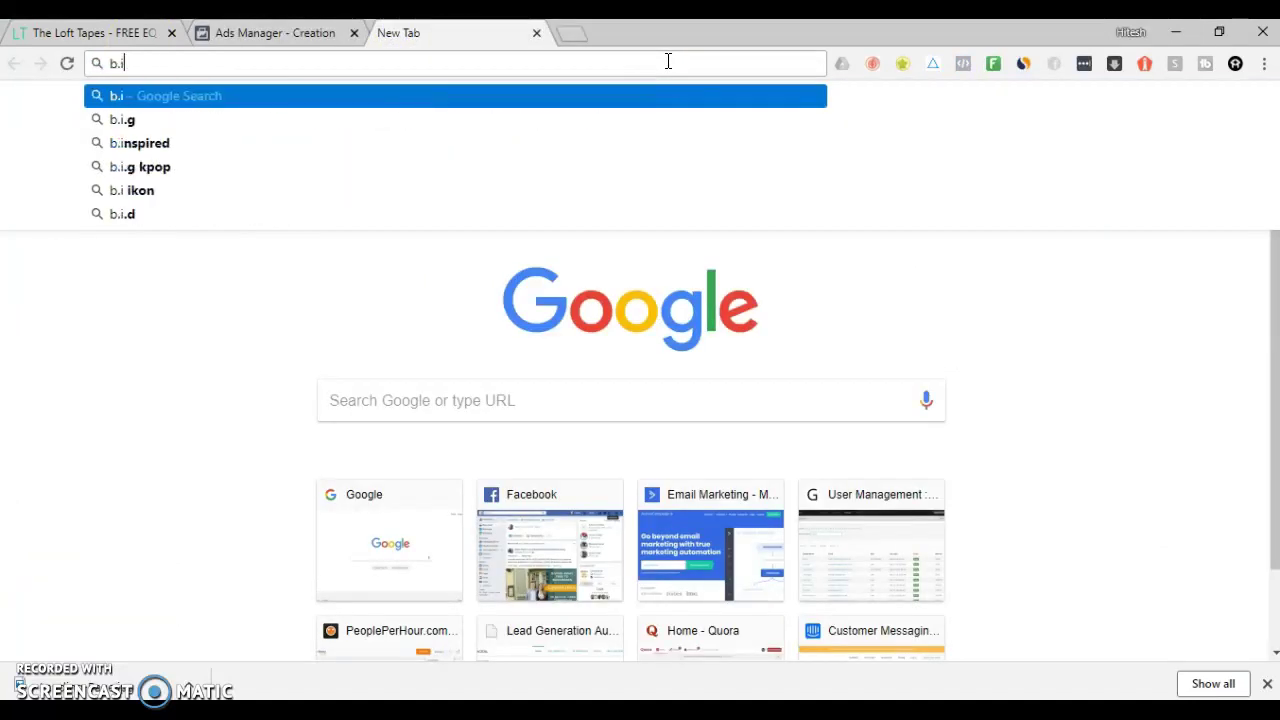
pyautogui.press('BackSpace')
pyautogui.press('BackSpace')
pyautogui.press('Down')
pyautogui.press('Down')
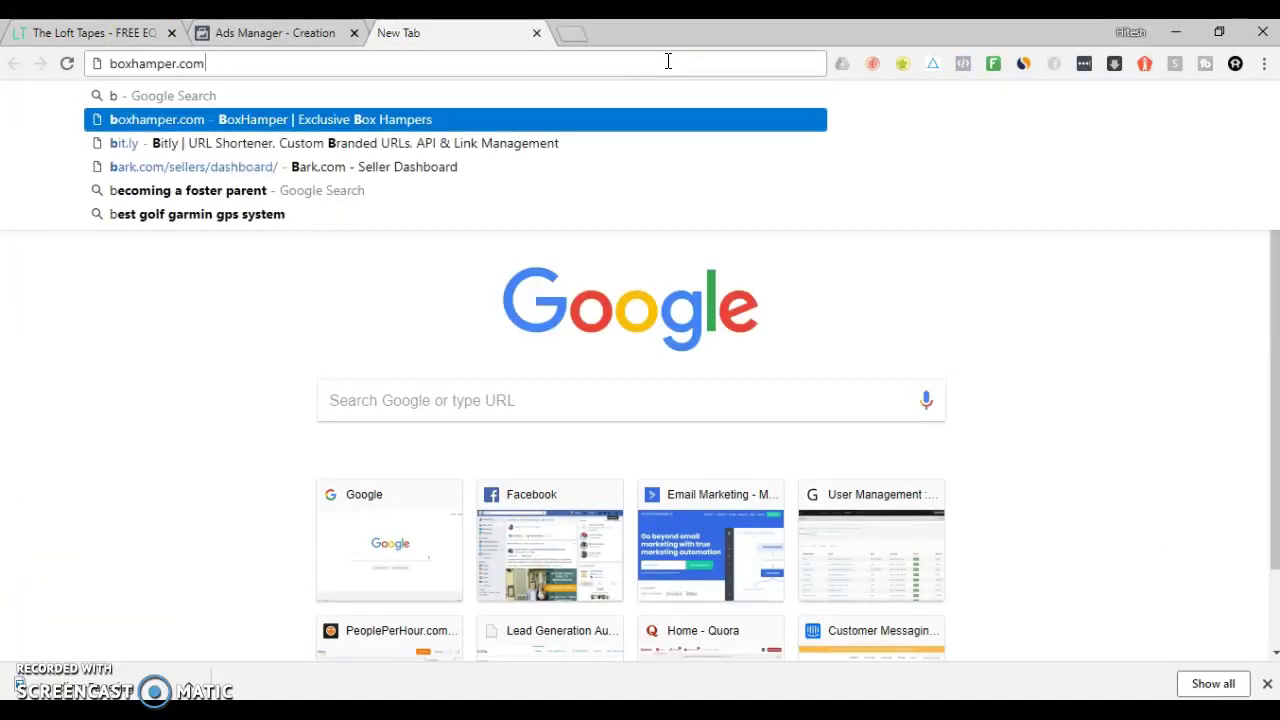
pyautogui.press('Return')
pyautogui.click(90, 40)
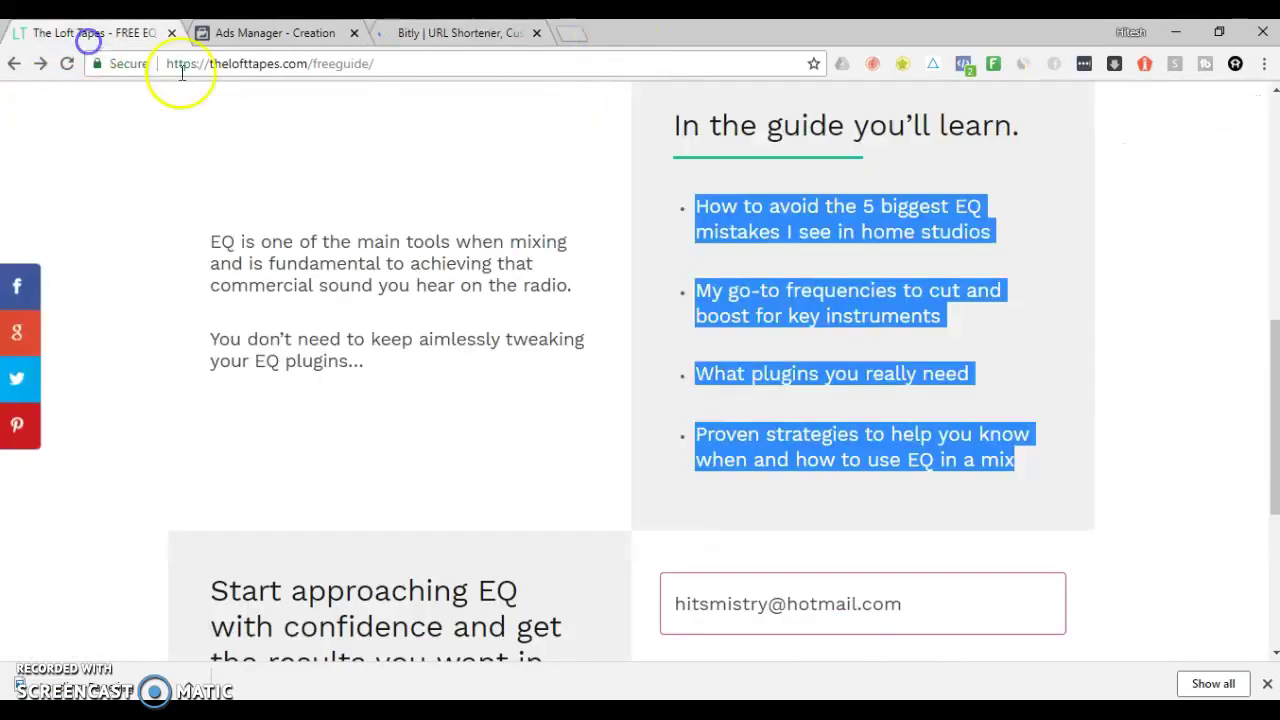
pyautogui.click(286, 66)
pyautogui.rightClick(295, 66)
pyautogui.click(322, 168)
pyautogui.click(425, 32)
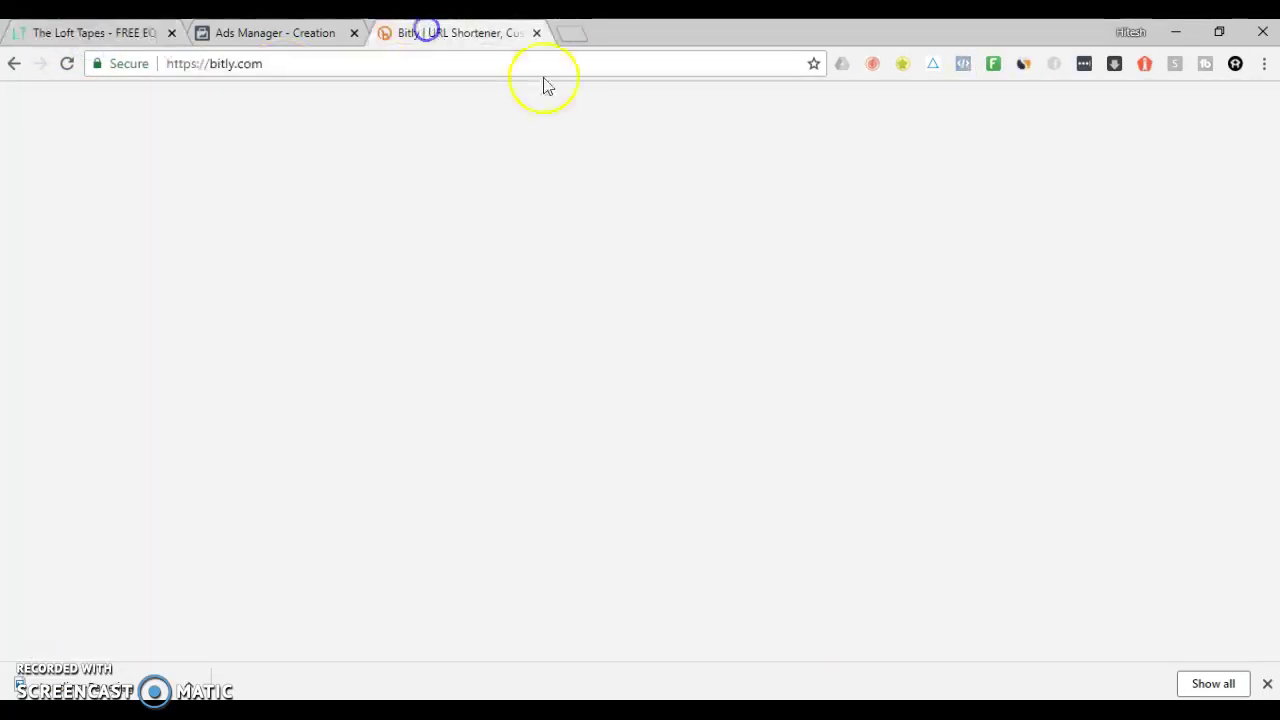
pyautogui.click(746, 553)
pyautogui.hotkey('ctrl', 'v')
pyautogui.click(930, 540)
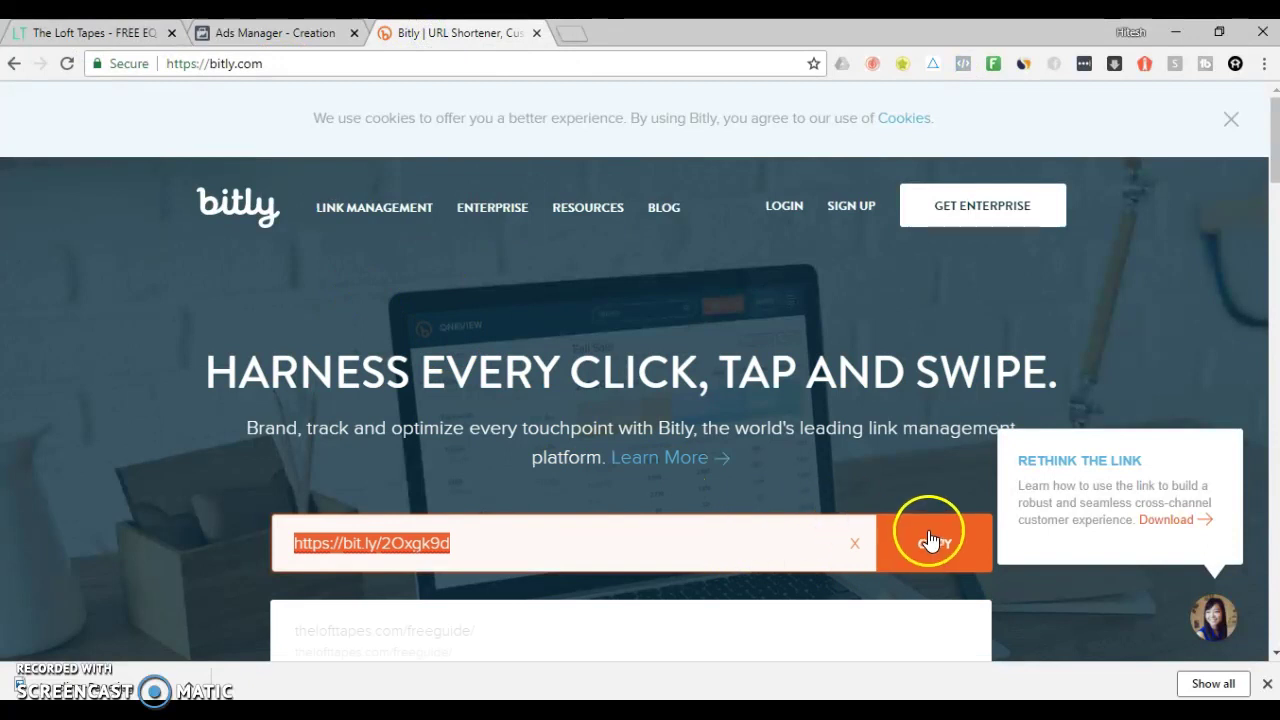
pyautogui.click(280, 33)
pyautogui.click(598, 508)
pyautogui.click(643, 517)
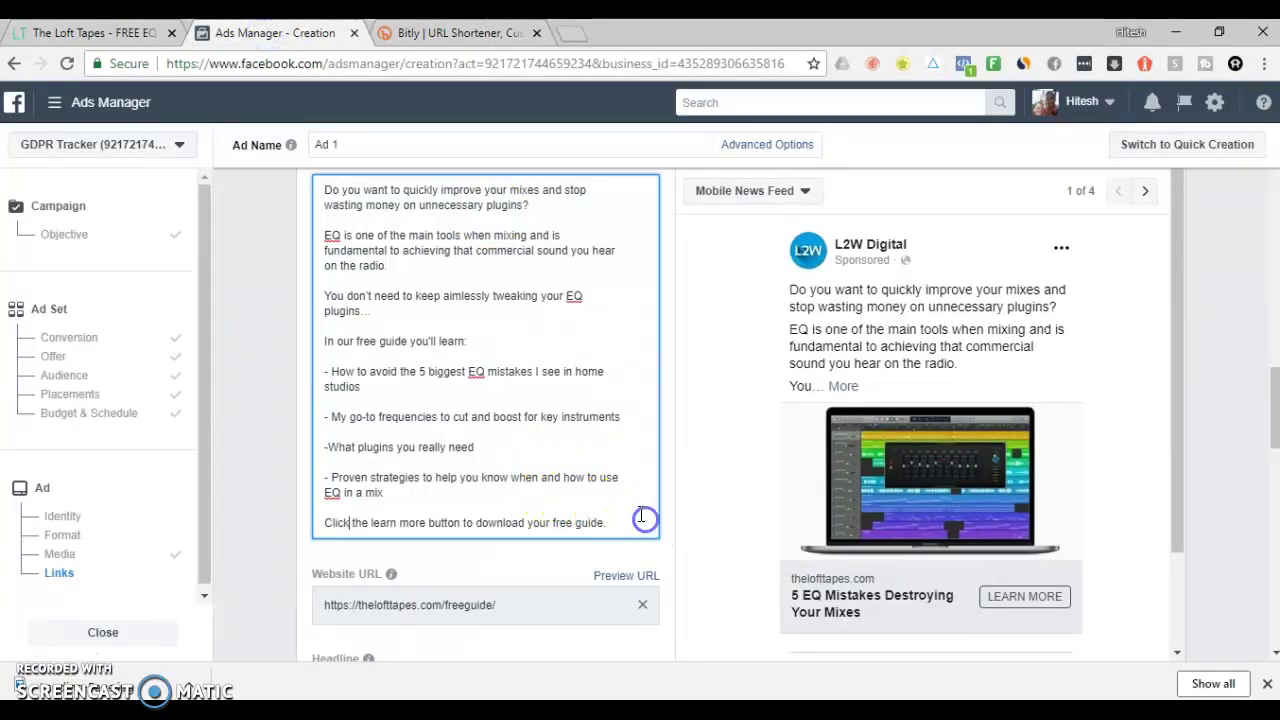
pyautogui.press('Home')
pyautogui.hotkey('ctrl', 'Right')
pyautogui.press('Return')
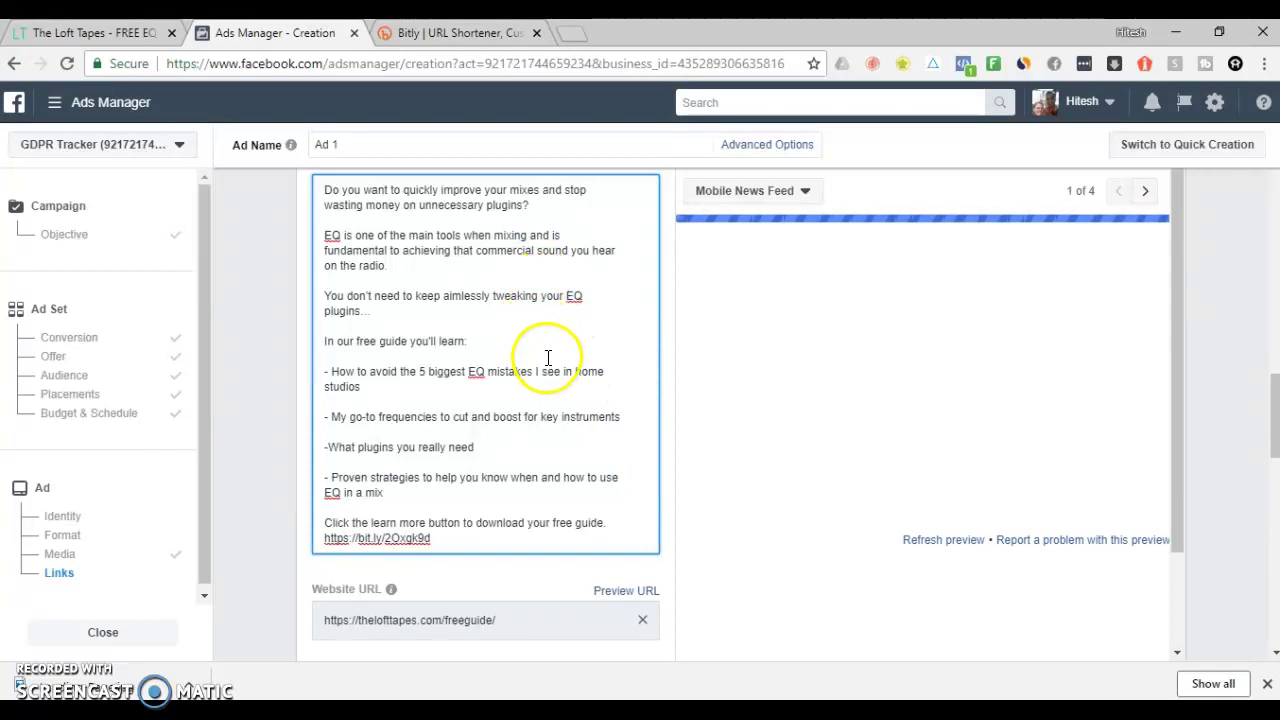
# Step: Review the ad's text, website URL, headline and call to action, highlighting the opening question about improving mixes
pyautogui.scroll(1, 518, 412)
pyautogui.scroll(-2, 518, 412)
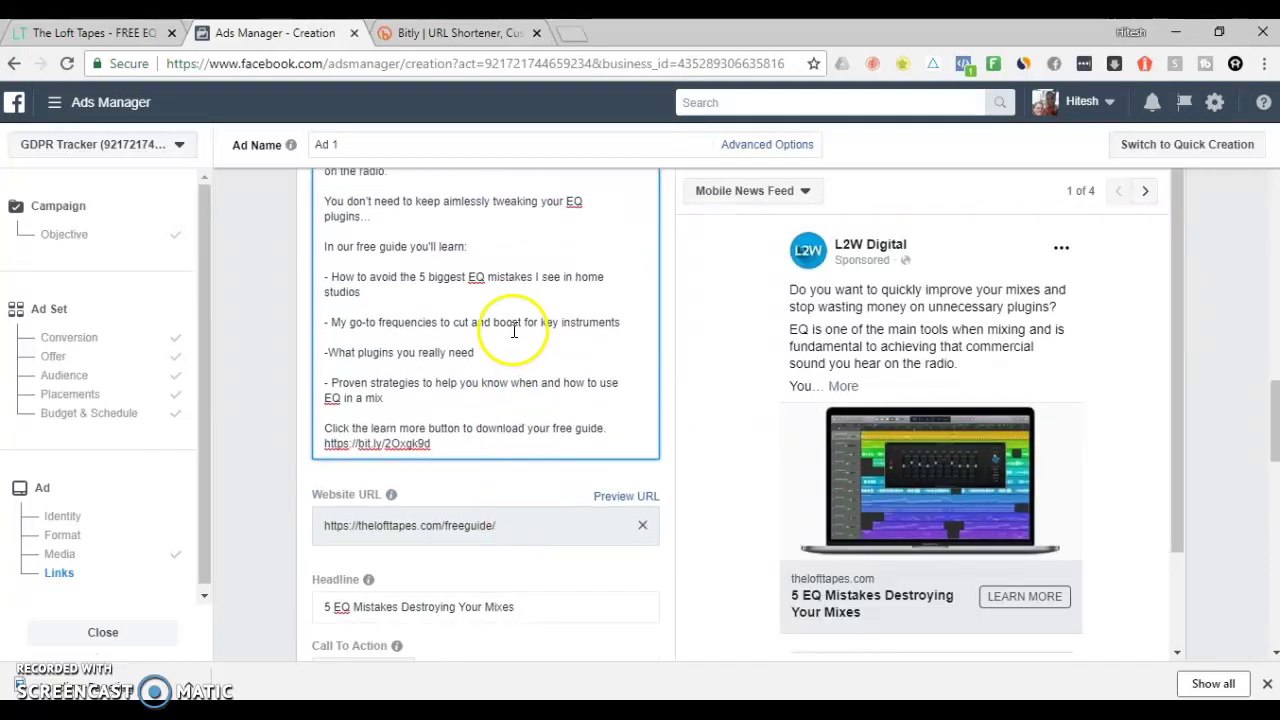
pyautogui.scroll(-1, 518, 372)
pyautogui.scroll(-2, 510, 285)
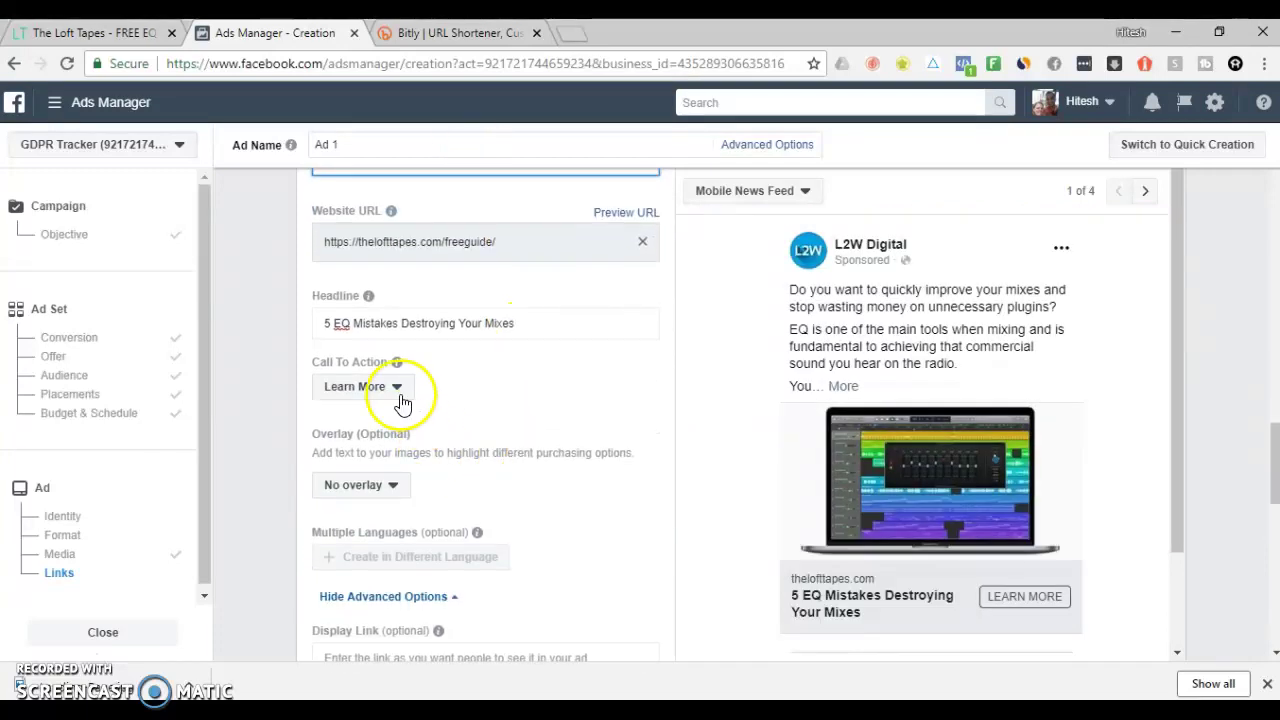
pyautogui.scroll(2, 481, 358)
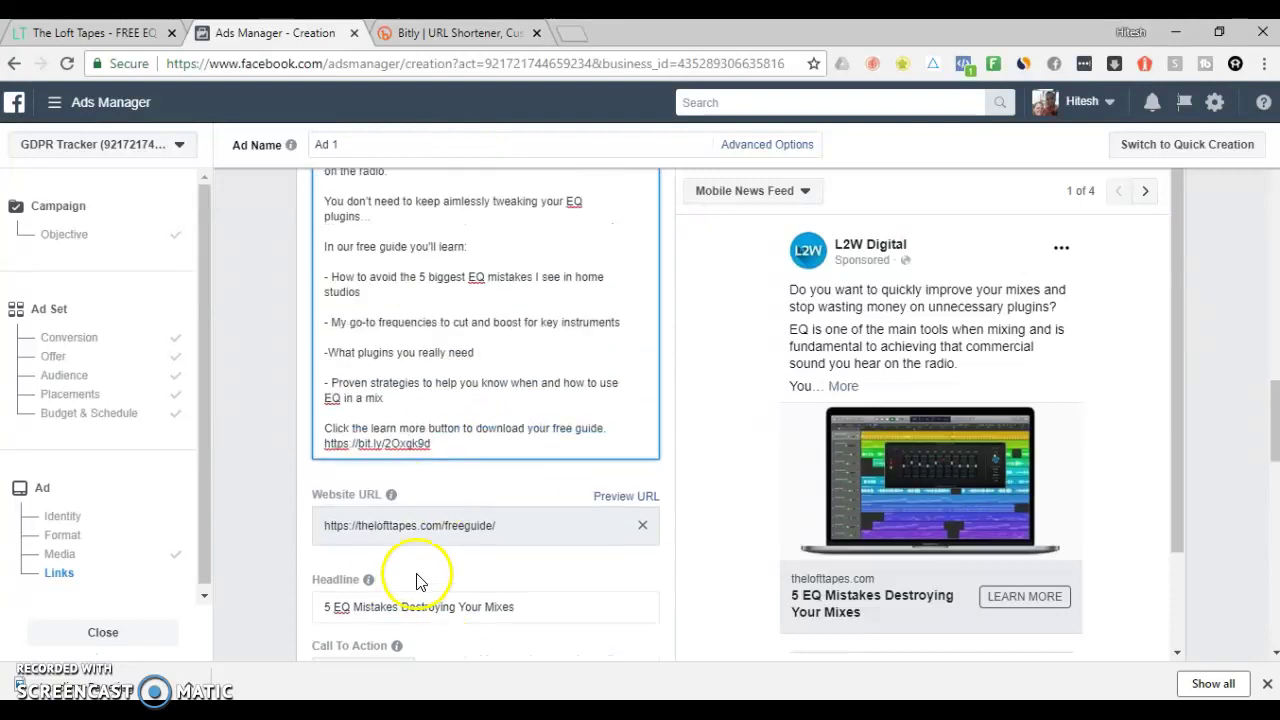
pyautogui.scroll(2, 677, 514)
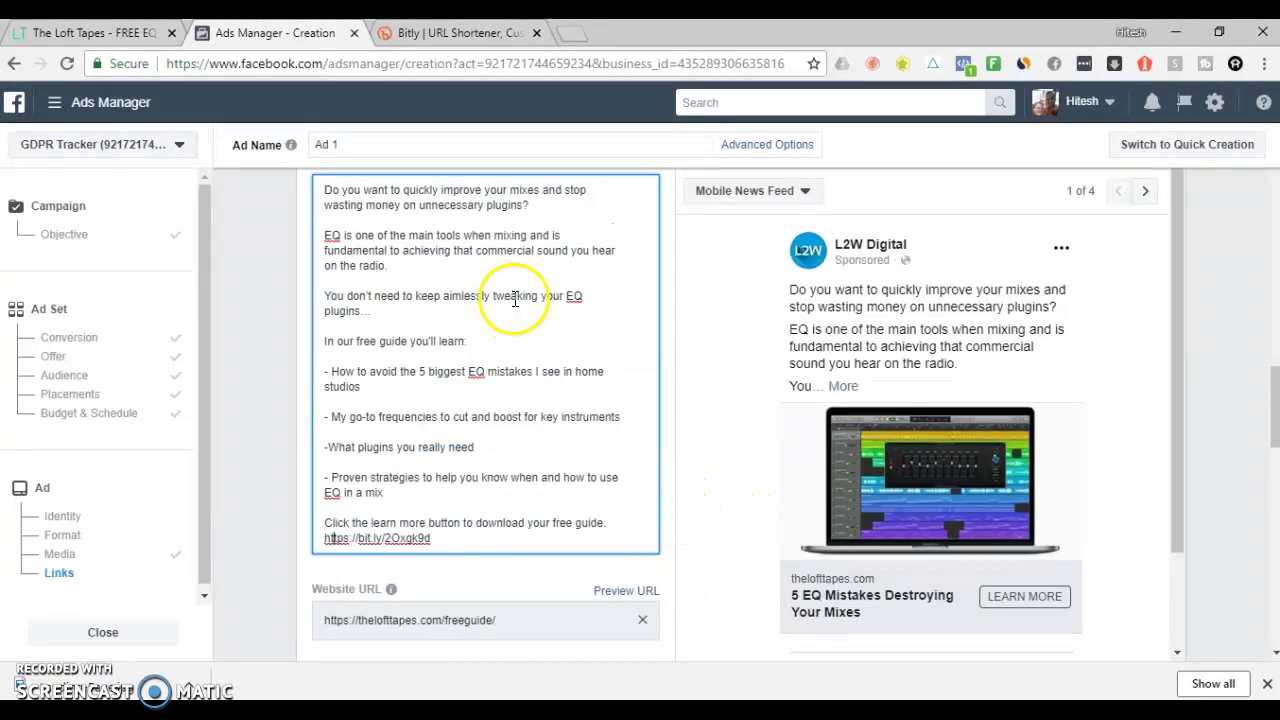
pyautogui.scroll(2, 515, 300)
pyautogui.scroll(-2, 560, 330)
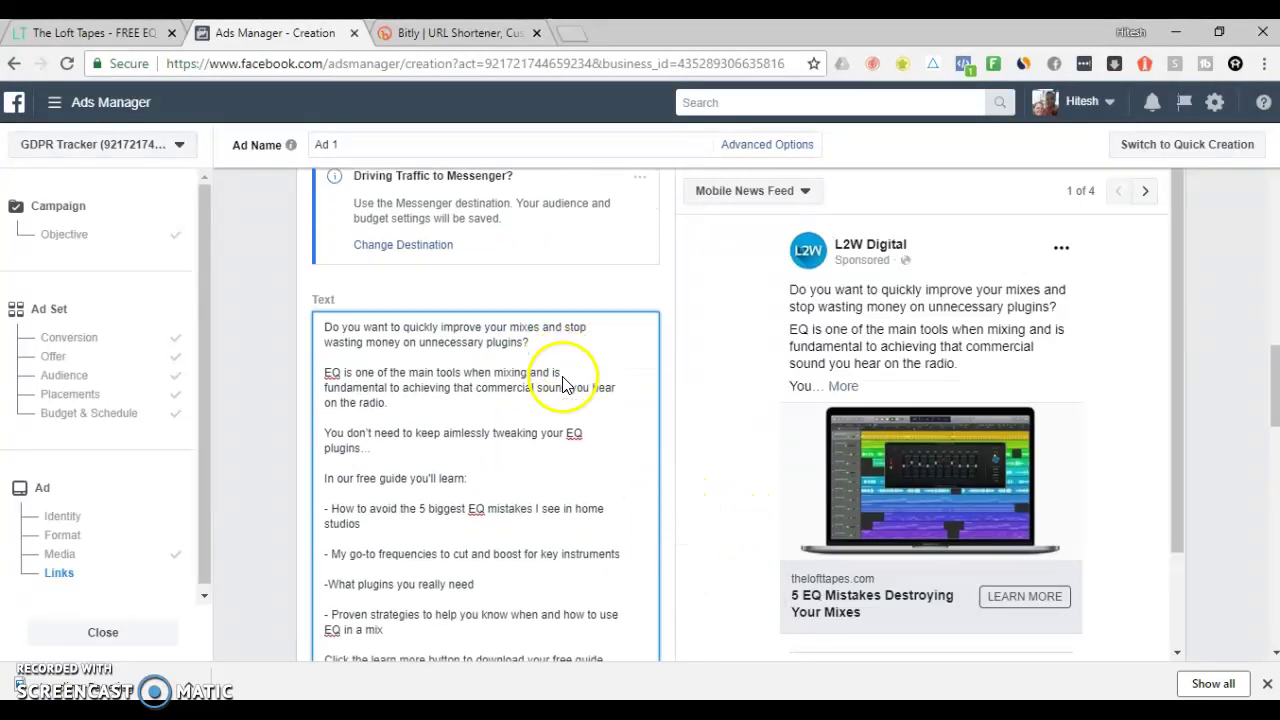
pyautogui.moveTo(543, 302); pyautogui.dragTo(328, 274)
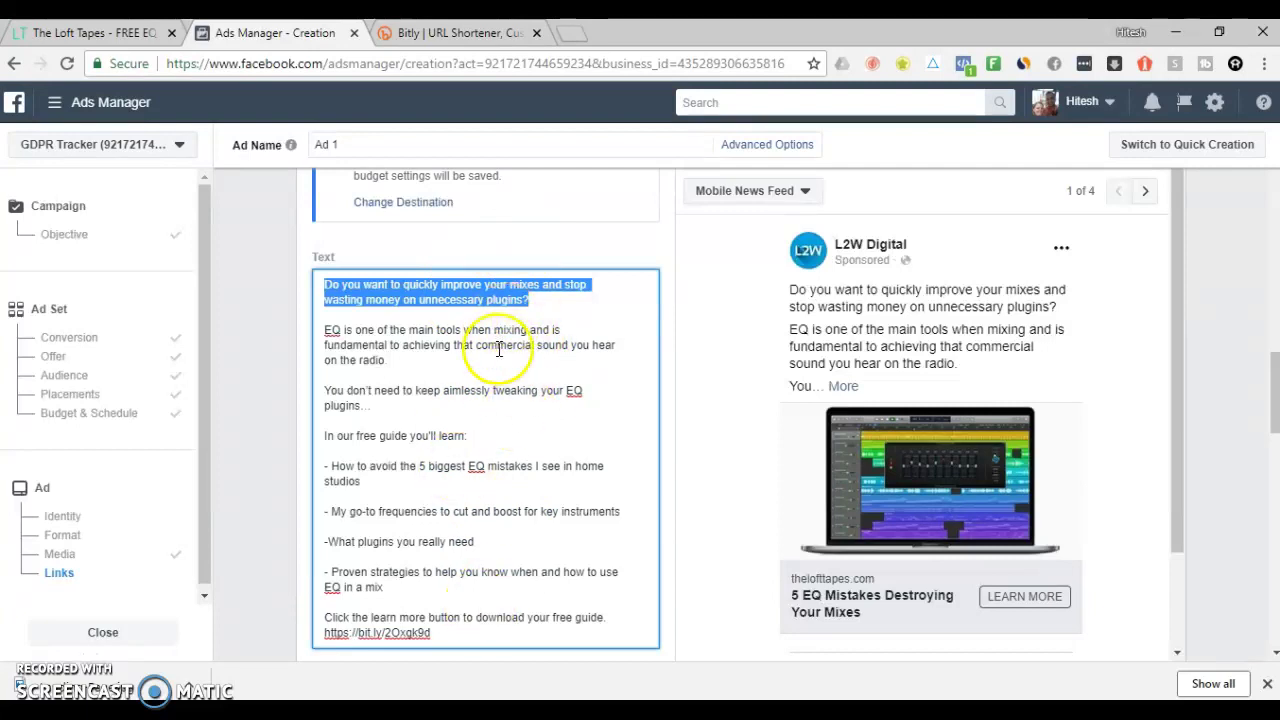
# Step: Enter "No credit card required." as the ad's News Feed link description
pyautogui.scroll(-2, 569, 320)
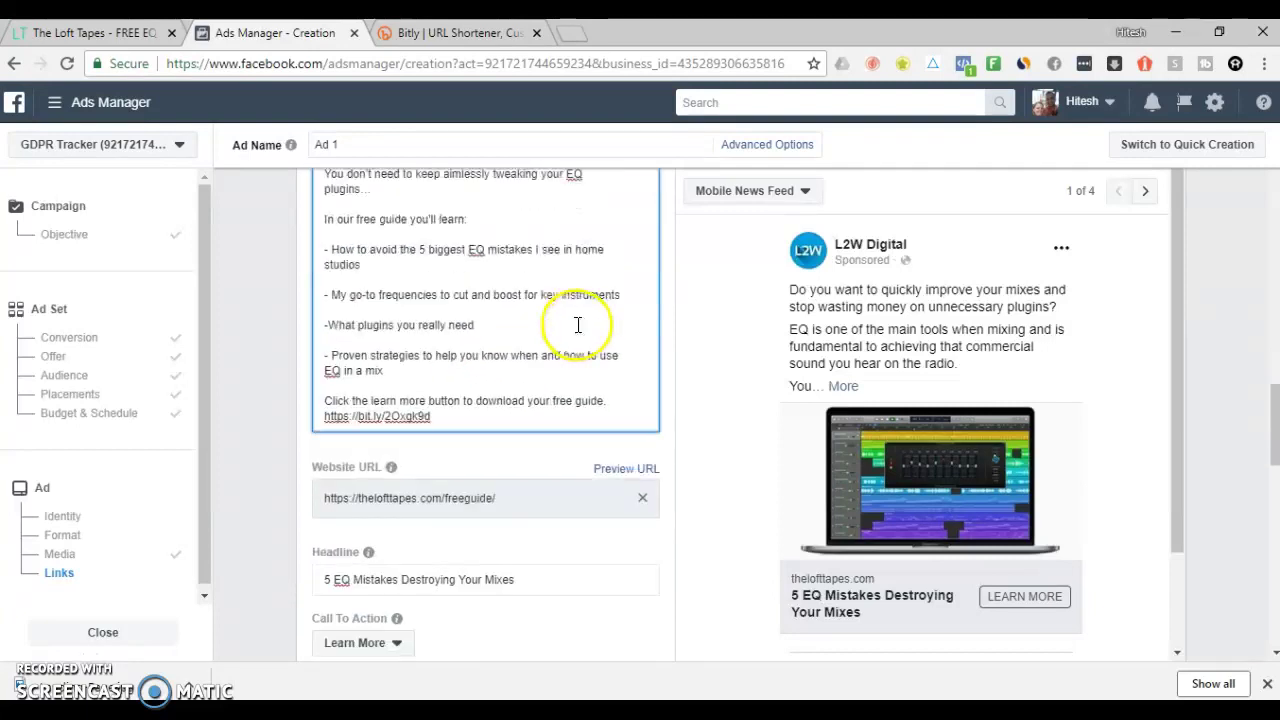
pyautogui.scroll(-2, 578, 324)
pyautogui.scroll(-1, 704, 318)
pyautogui.click(620, 419)
pyautogui.scroll(-2, 410, 402)
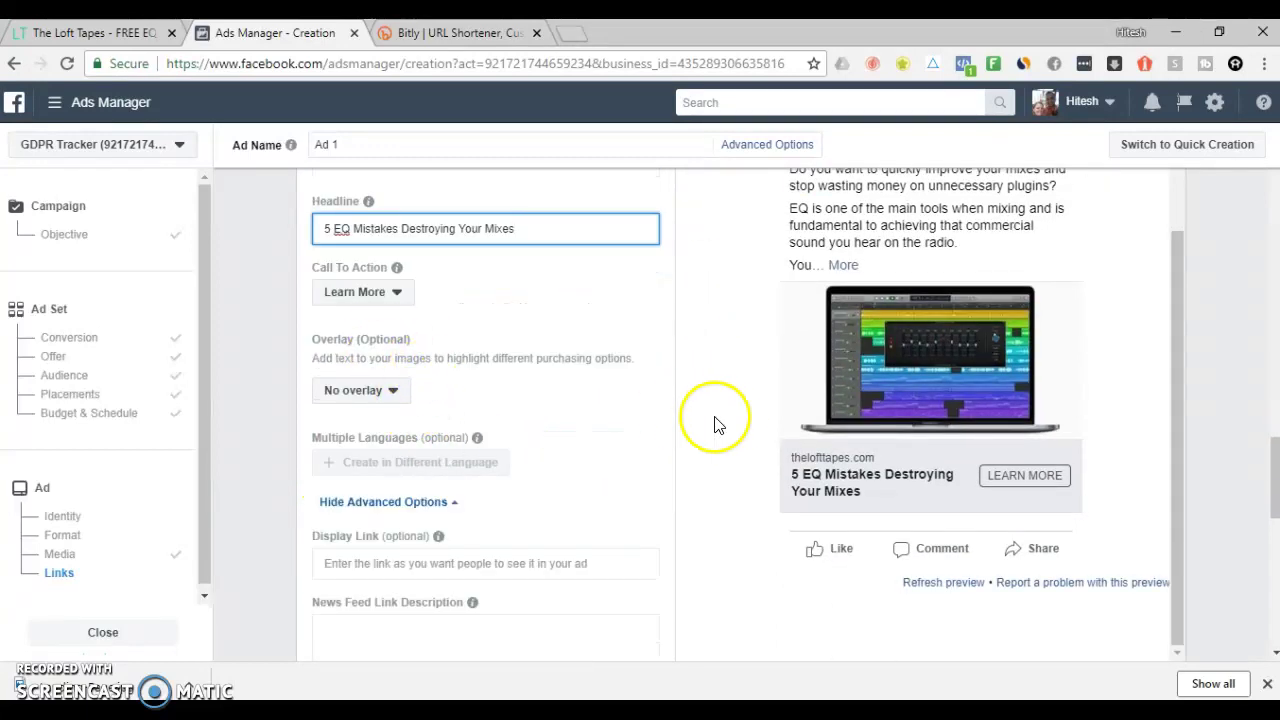
pyautogui.scroll(-1, 586, 460)
pyautogui.click(476, 560)
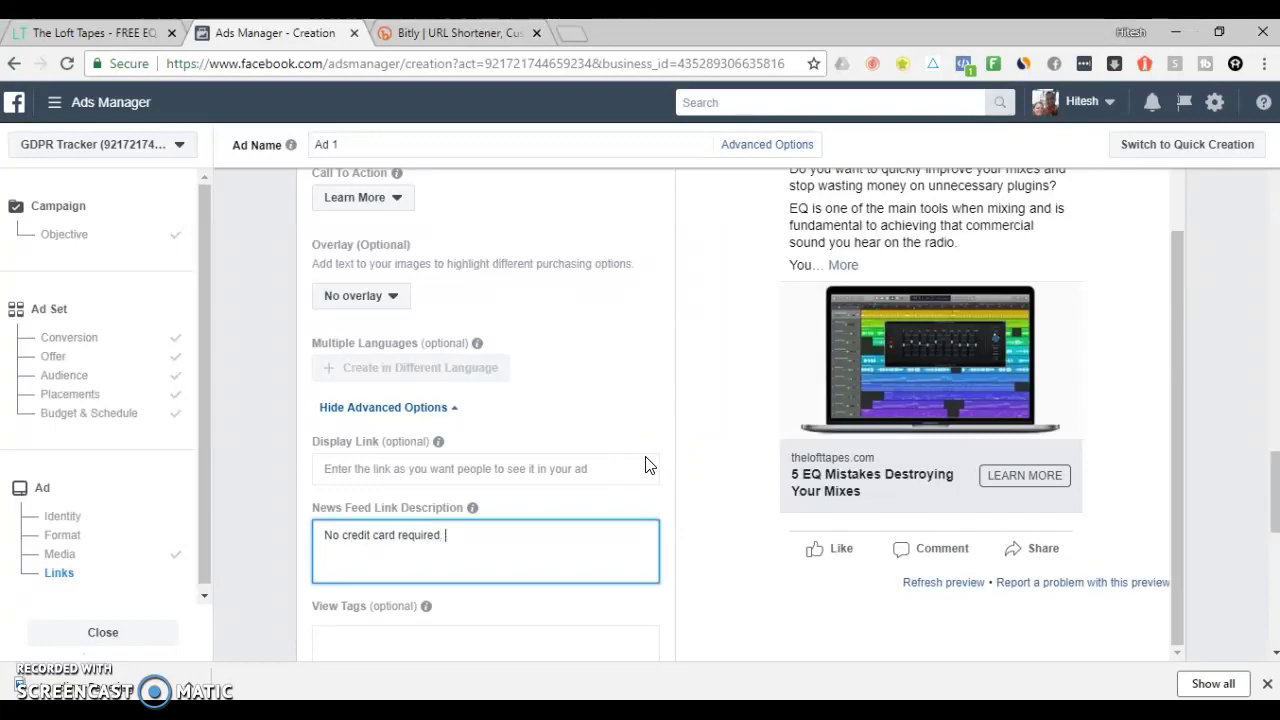
pyautogui.scroll(-2, 540, 400)
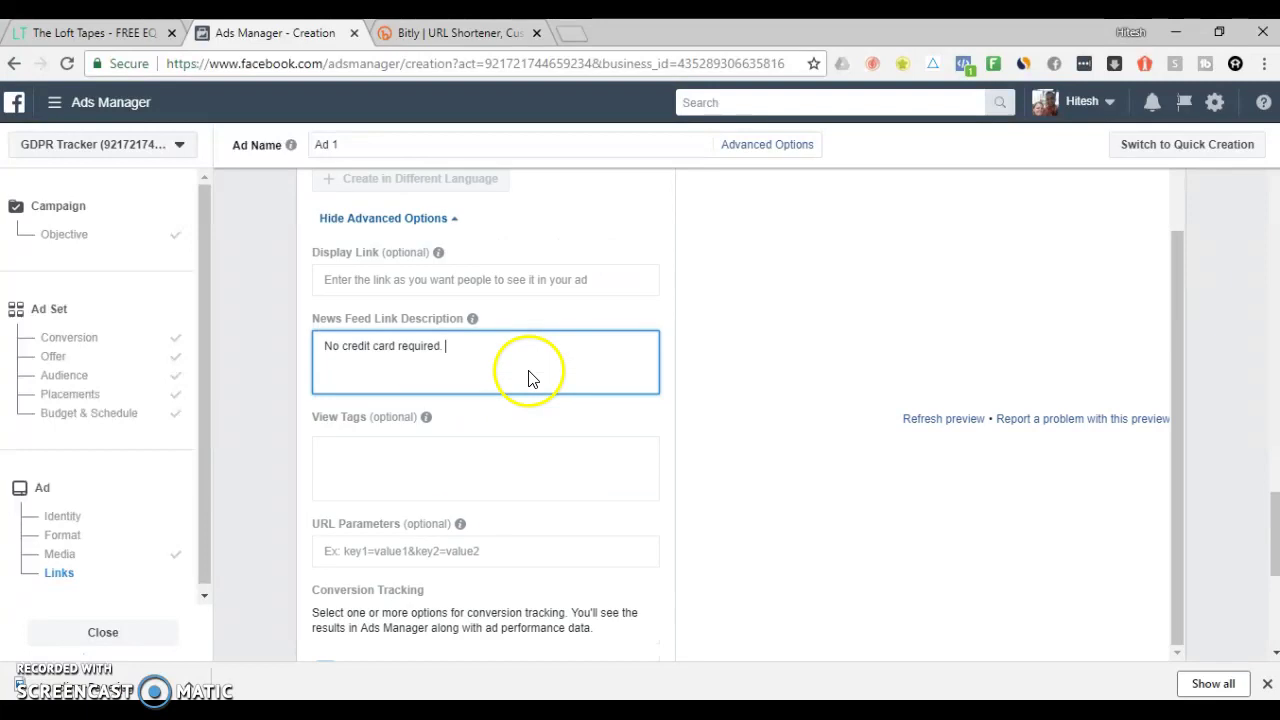
# Step: Review the ad's remaining link options, conversion tracking settings and the notice about text in the ad image
pyautogui.scroll(-2, 520, 260)
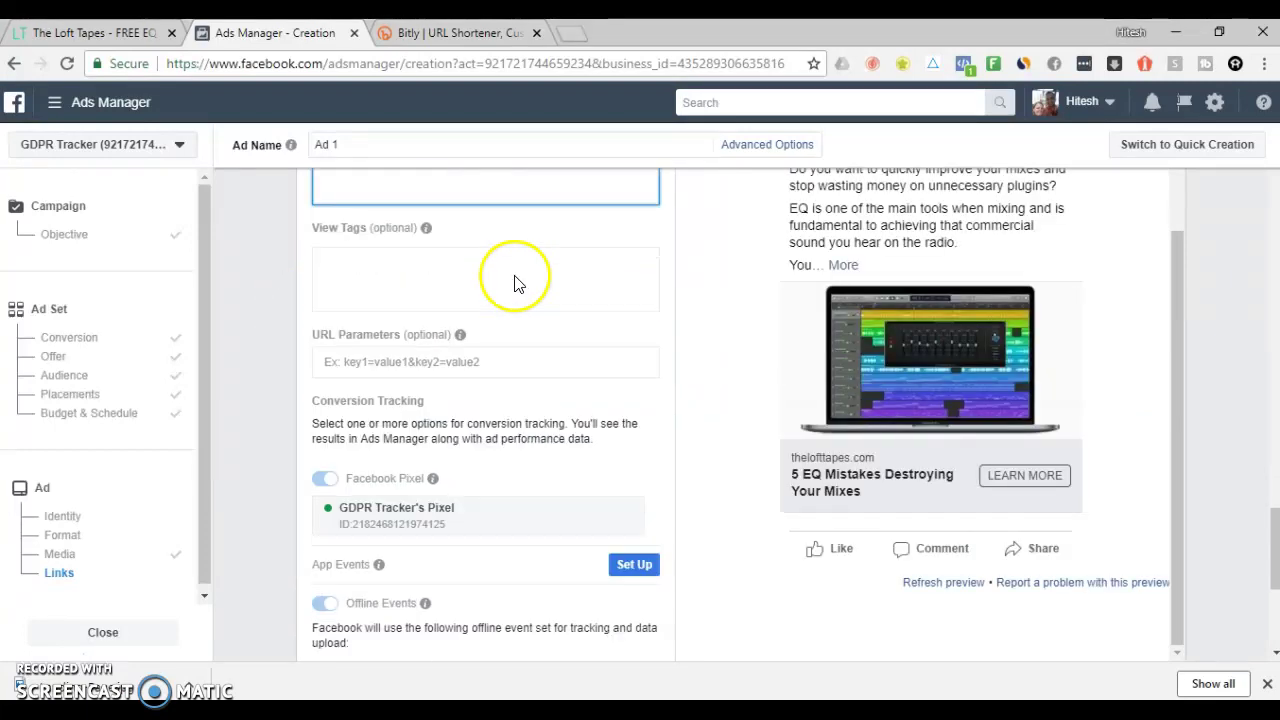
pyautogui.scroll(-3, 414, 294)
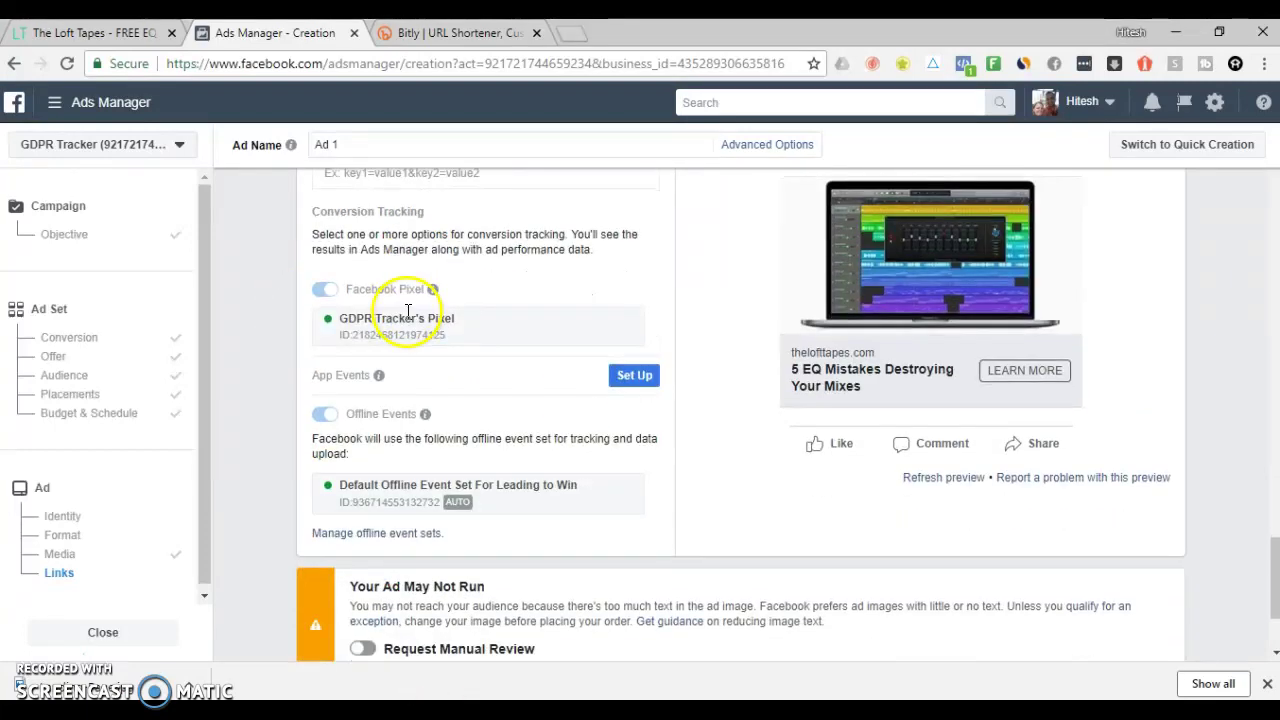
pyautogui.scroll(-2, 414, 320)
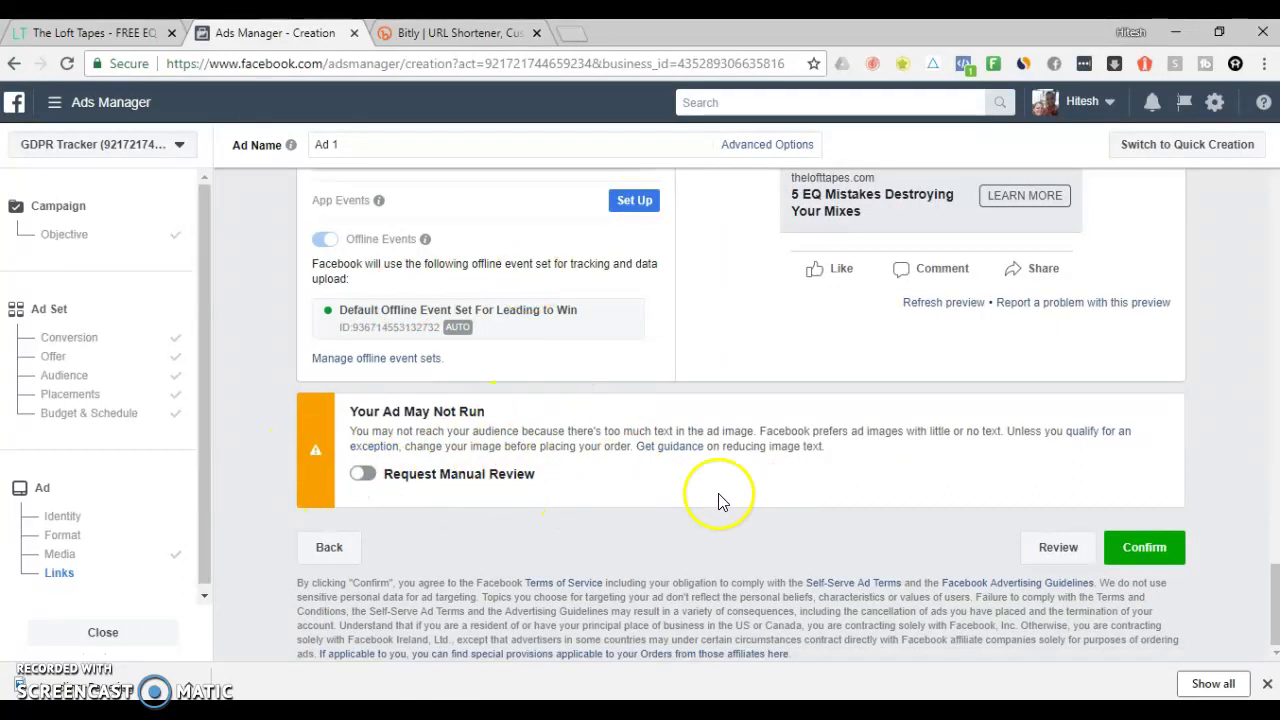
pyautogui.scroll(3, 760, 495)
pyautogui.scroll(2, 840, 500)
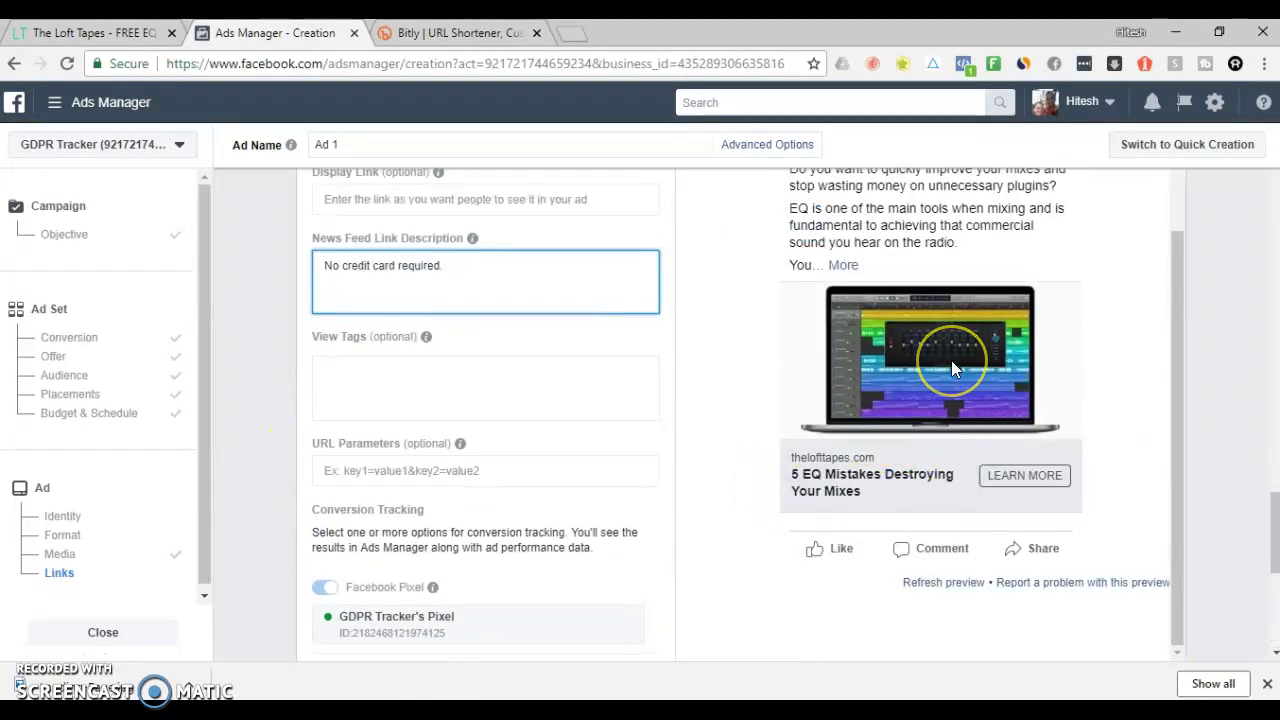
pyautogui.scroll(-2, 457, 600)
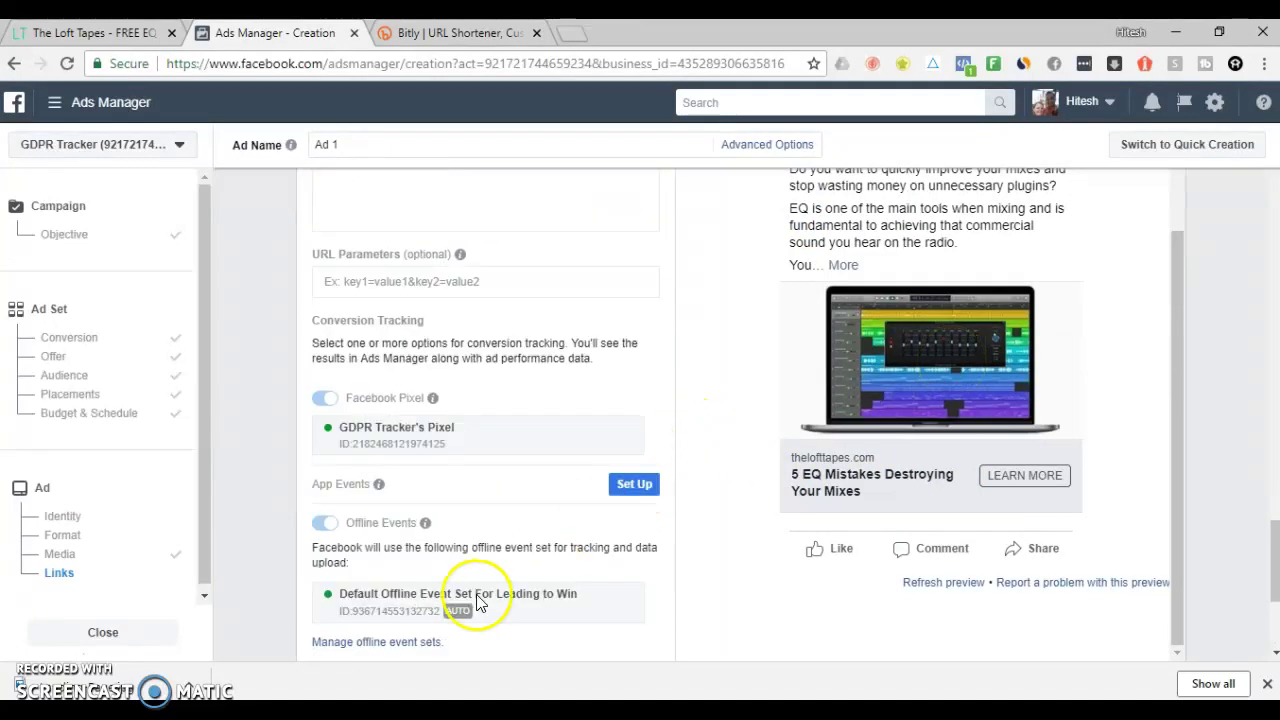
pyautogui.scroll(-2, 549, 591)
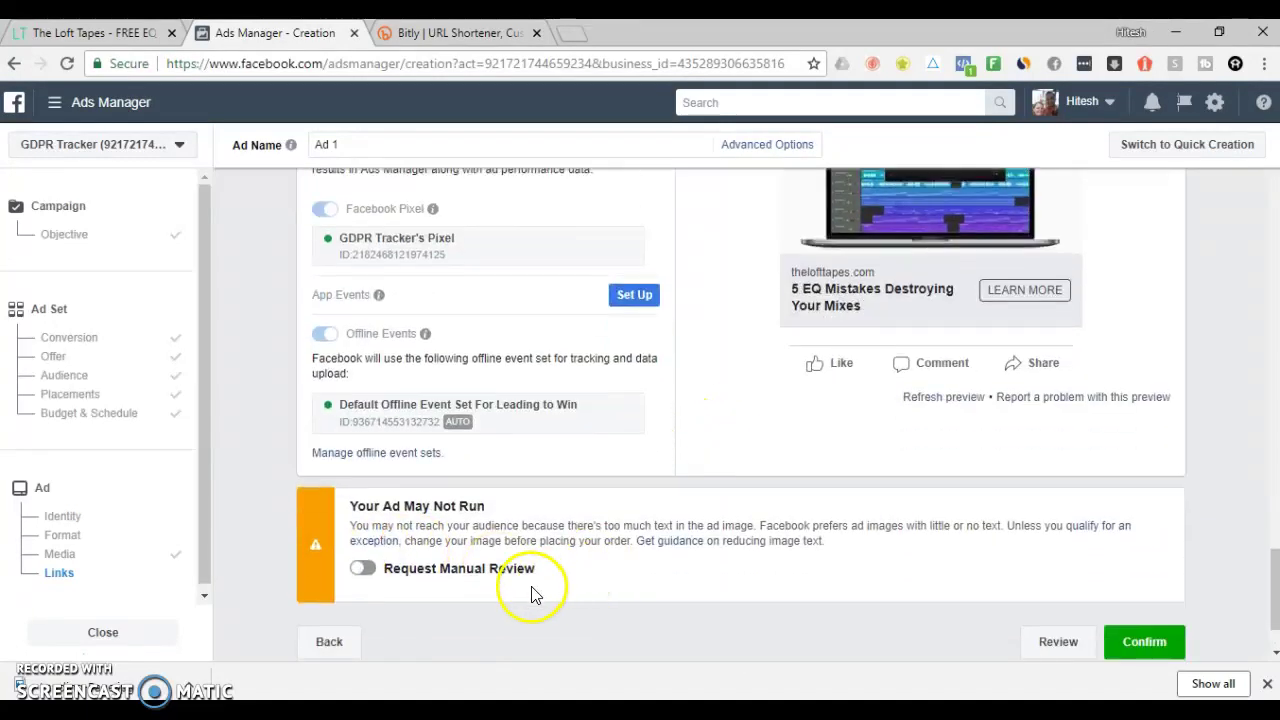
# Step: Remove the laptop image, search the free stock images for "music production" and use the studio monitors and waveform picture in the ad
pyautogui.scroll(3, 1018, 492)
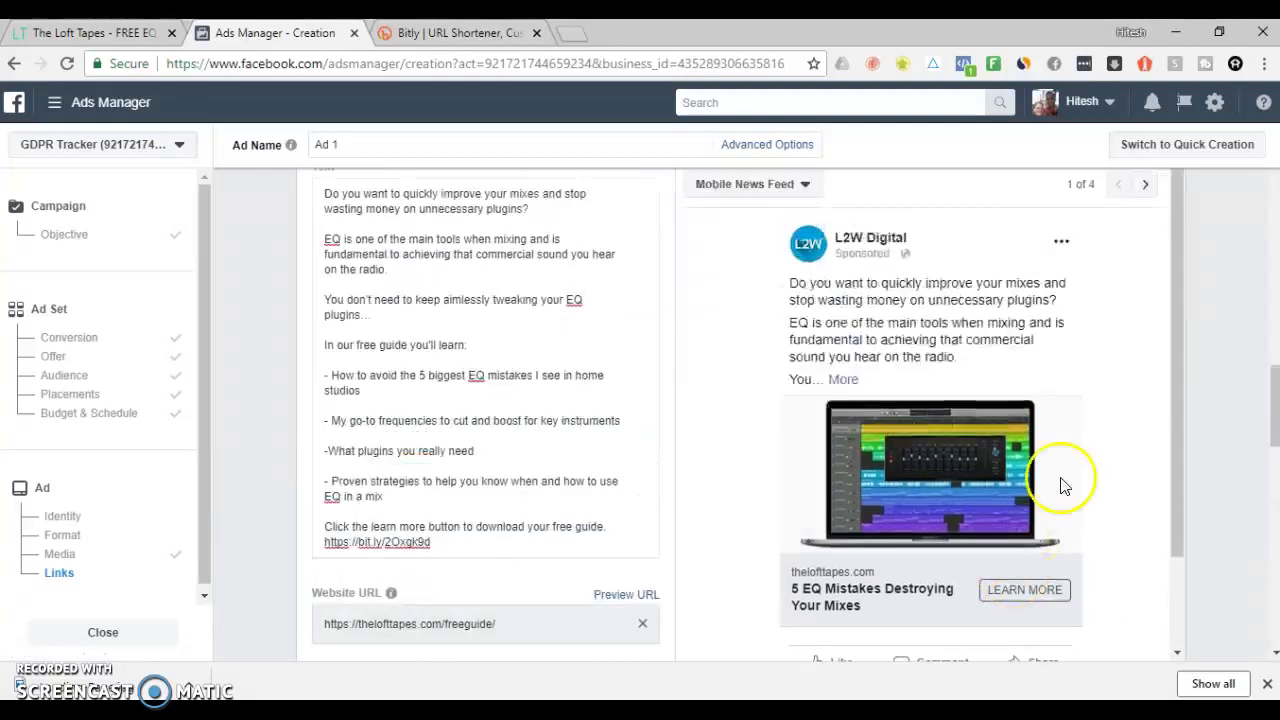
pyautogui.scroll(6, 1063, 485)
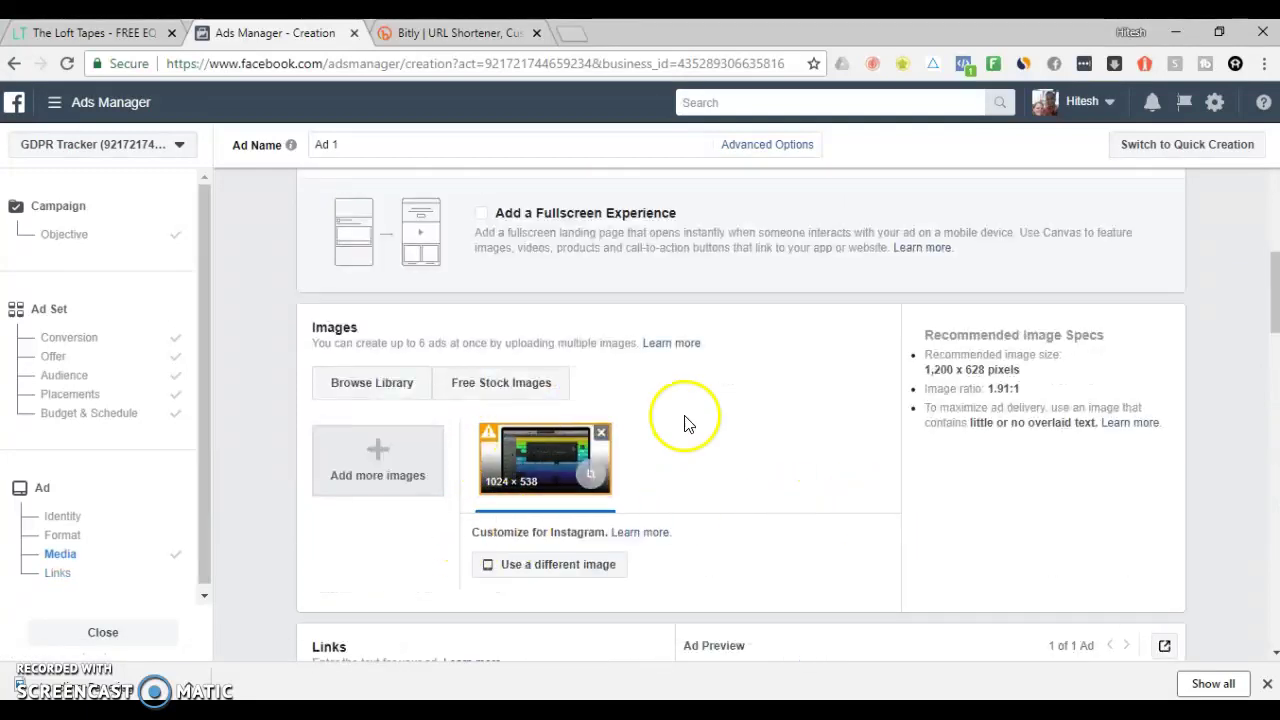
pyautogui.click(598, 433)
pyautogui.click(477, 444)
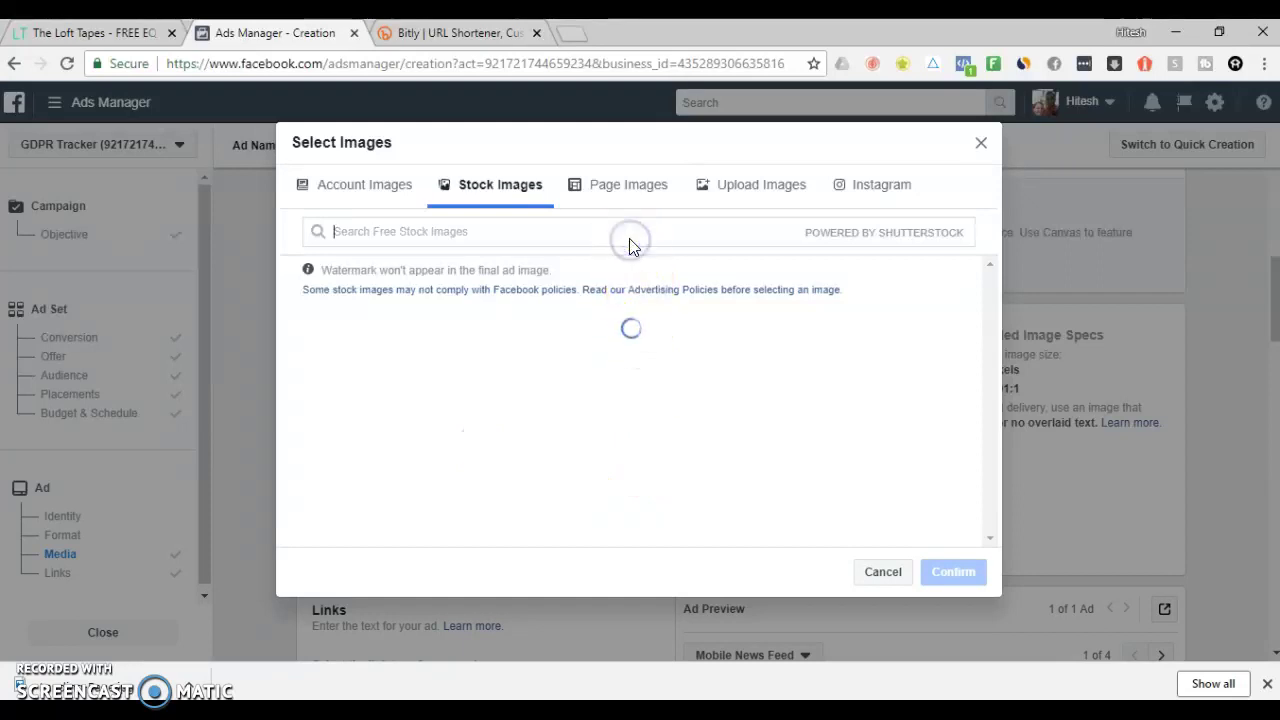
pyautogui.write('mus')
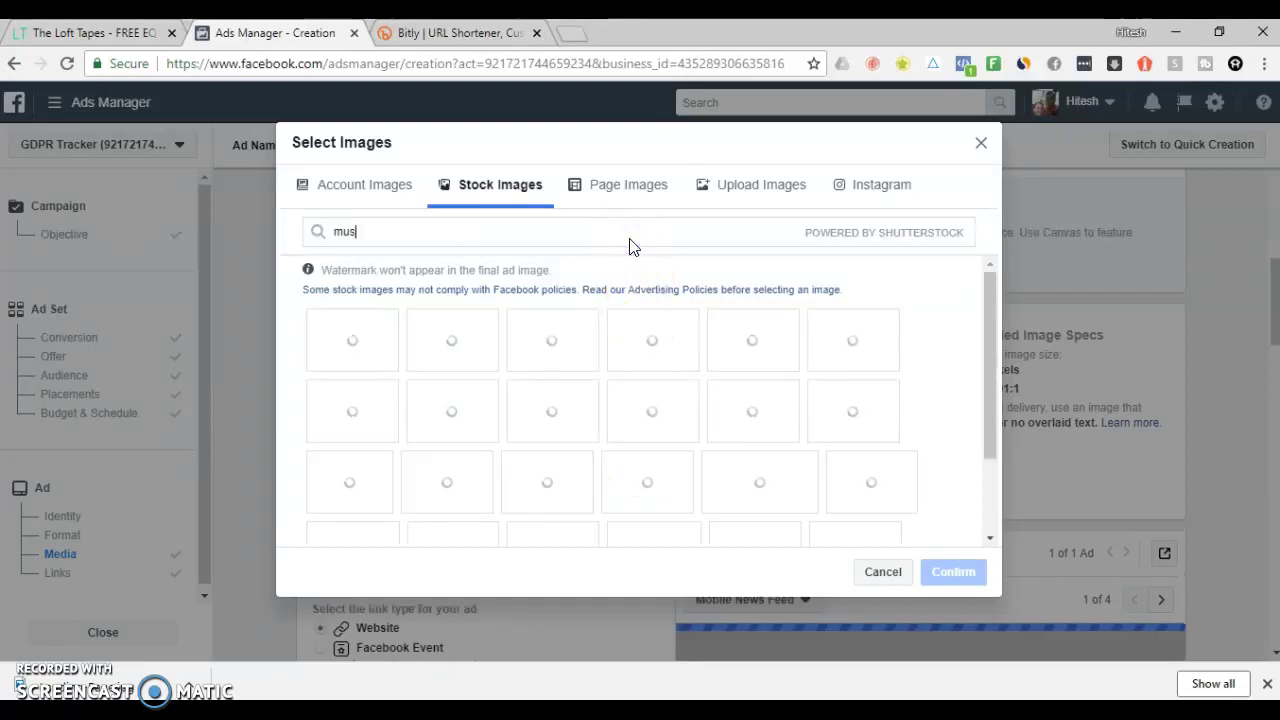
pyautogui.write('ic production')
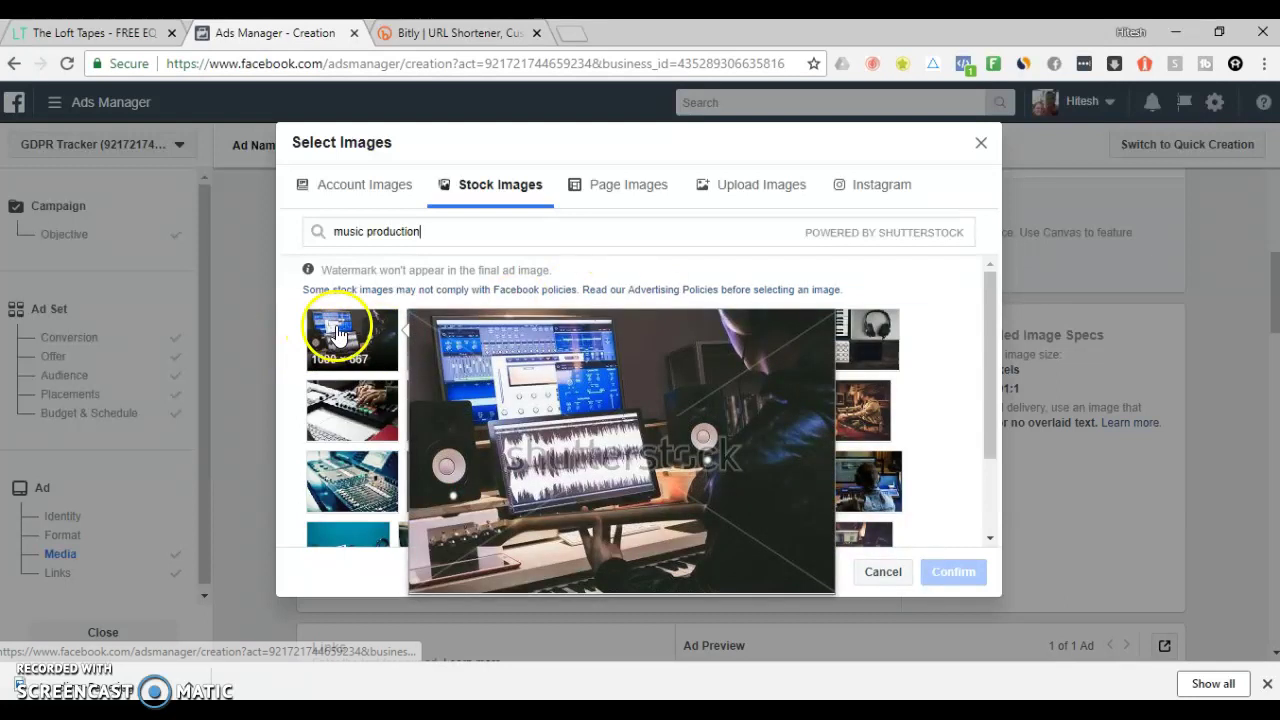
pyautogui.click(343, 333)
pyautogui.click(953, 572)
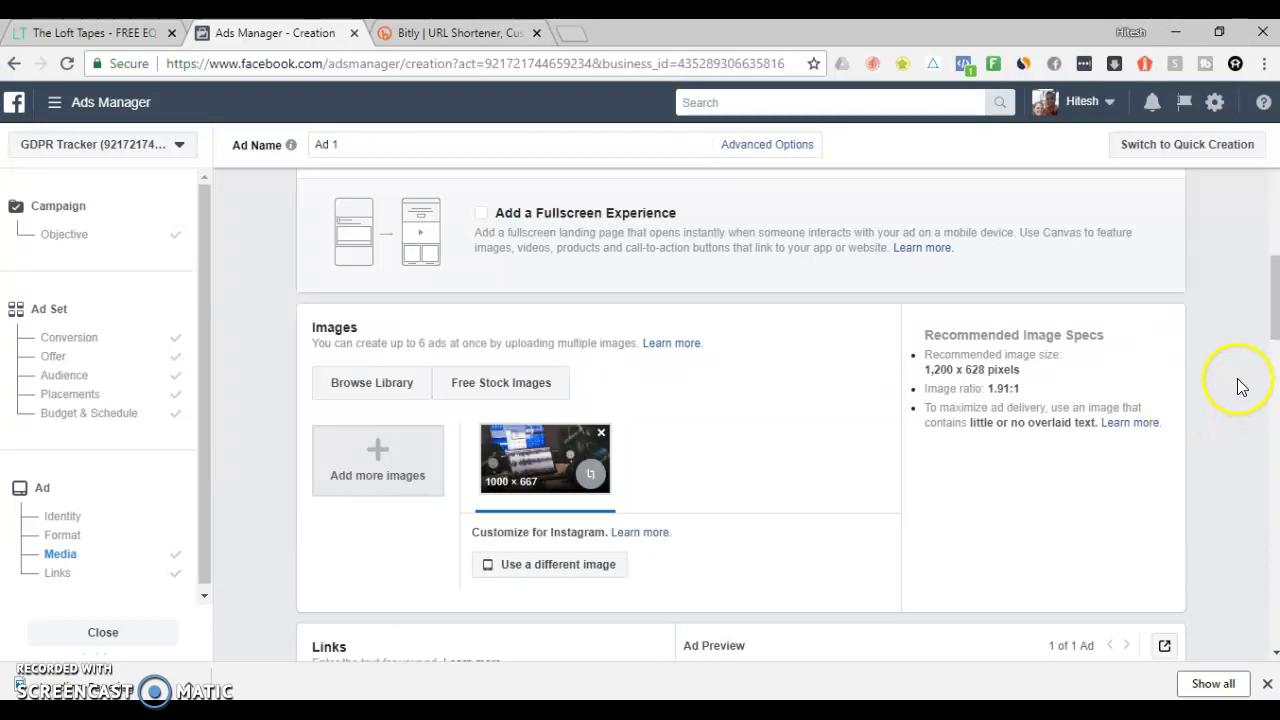
# Step: Check the ad preview and replace the studio picture with the stock image of a keyboard, headphones and pad controller
pyautogui.scroll(-5, 1248, 388)
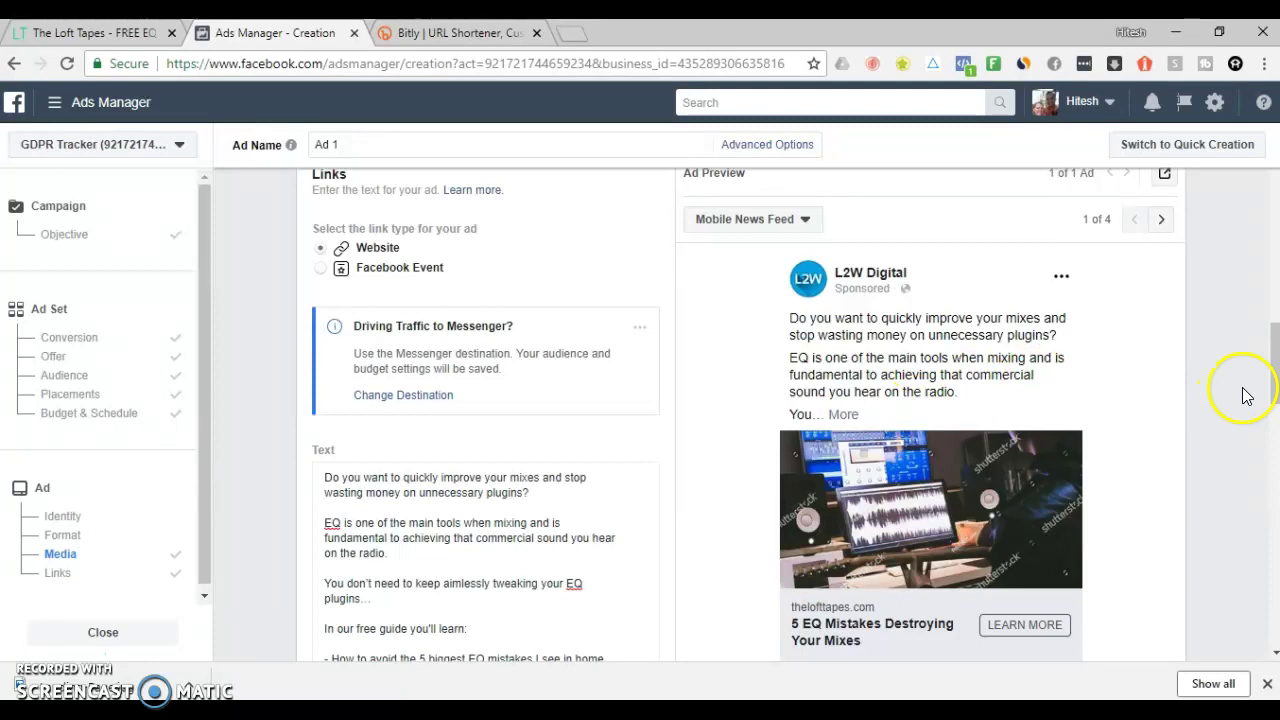
pyautogui.scroll(-10, 671, 371)
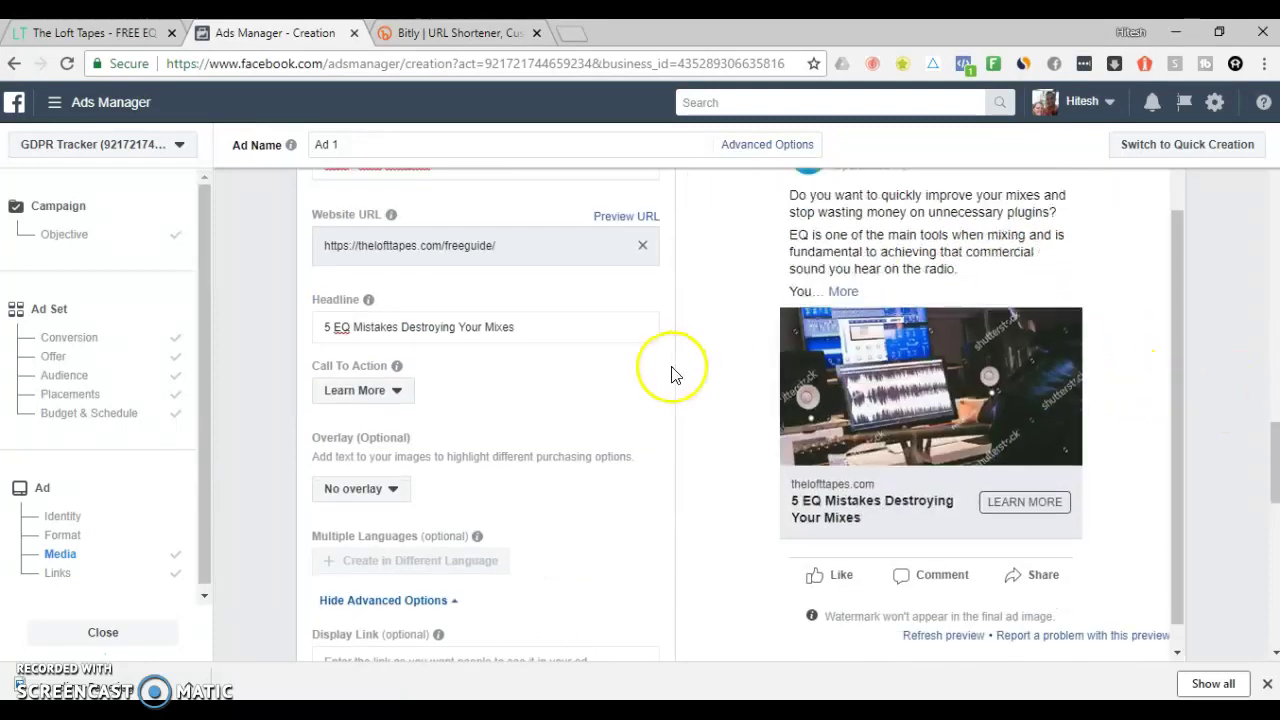
pyautogui.scroll(-3, 650, 390)
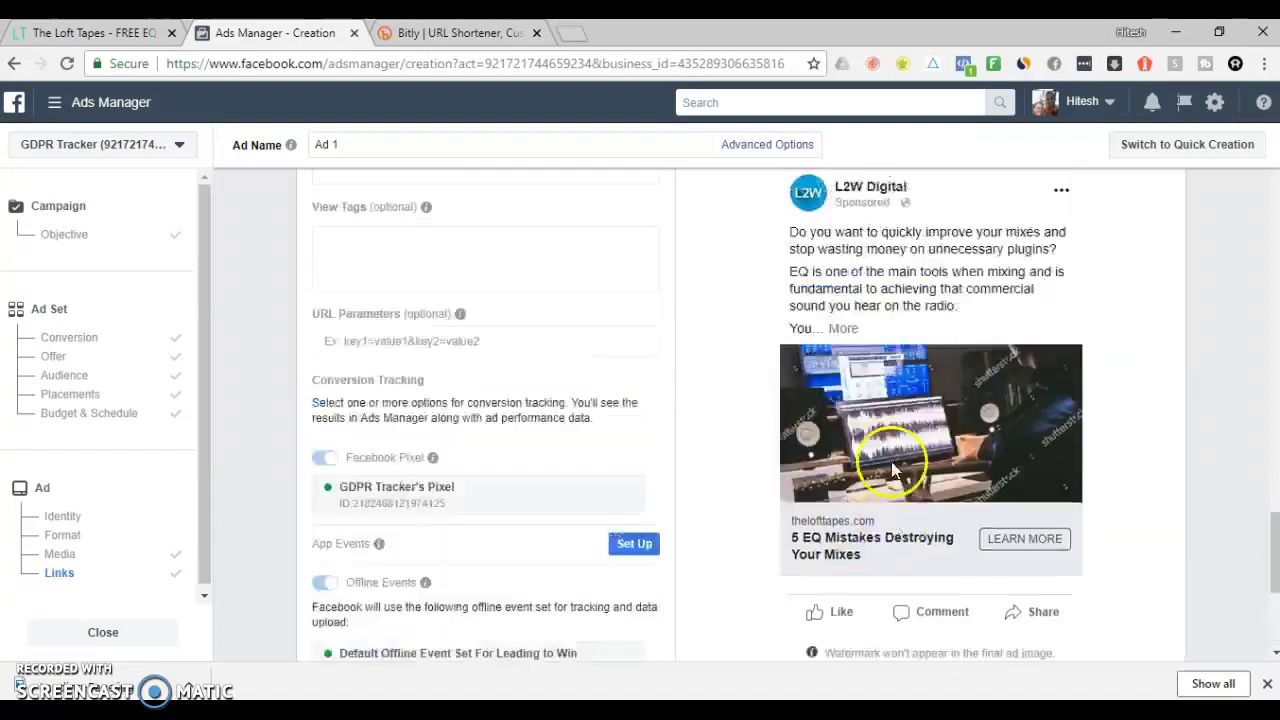
pyautogui.scroll(4, 680, 456)
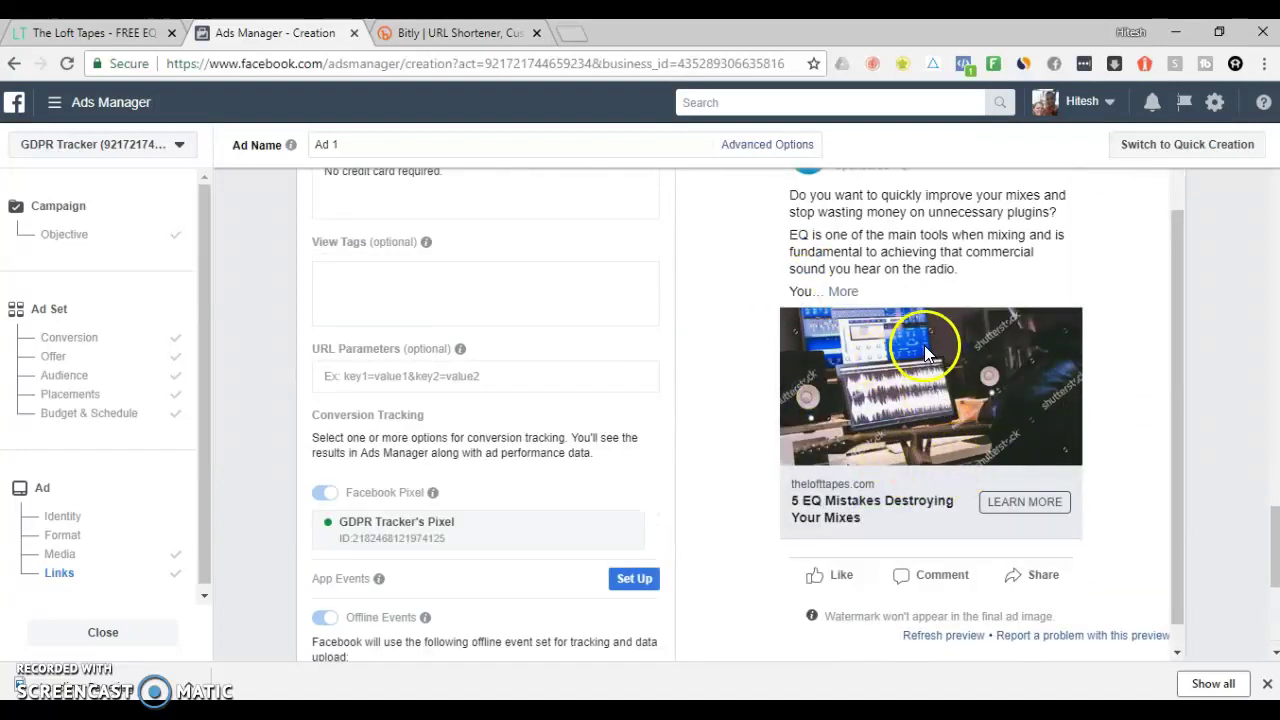
pyautogui.scroll(-4, 1035, 395)
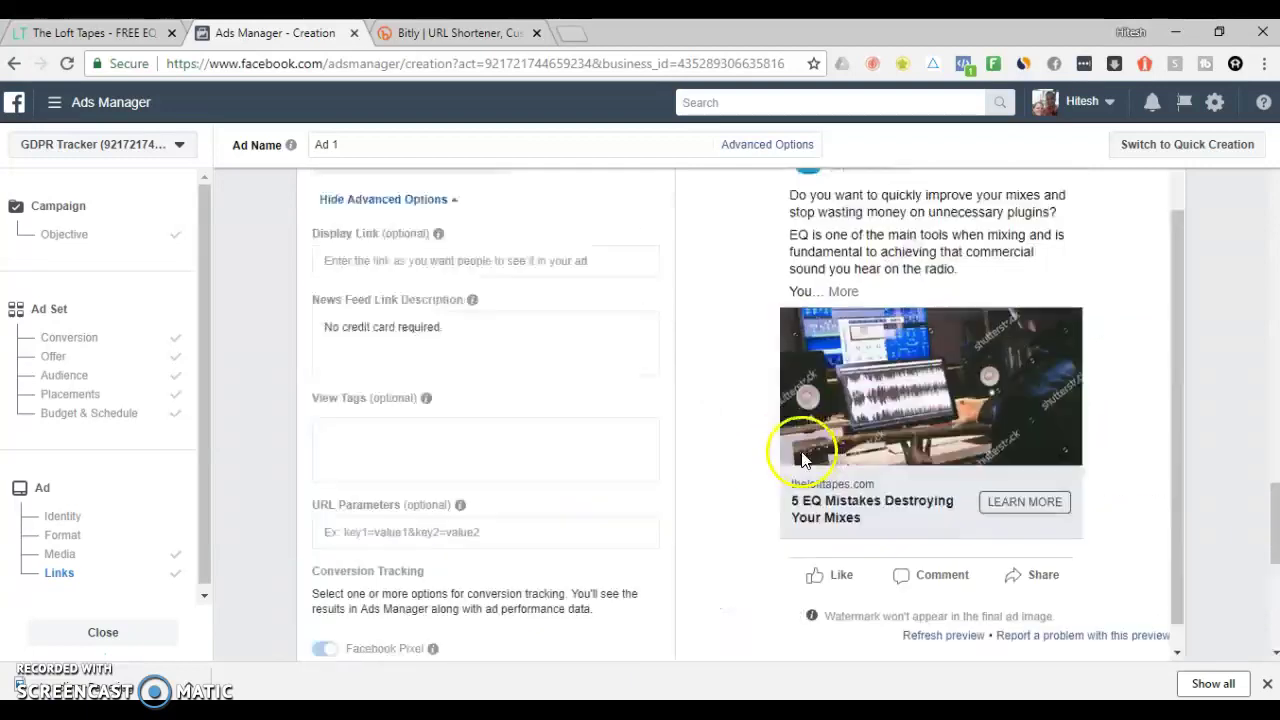
pyautogui.scroll(10, 808, 443)
pyautogui.scroll(5, 1067, 454)
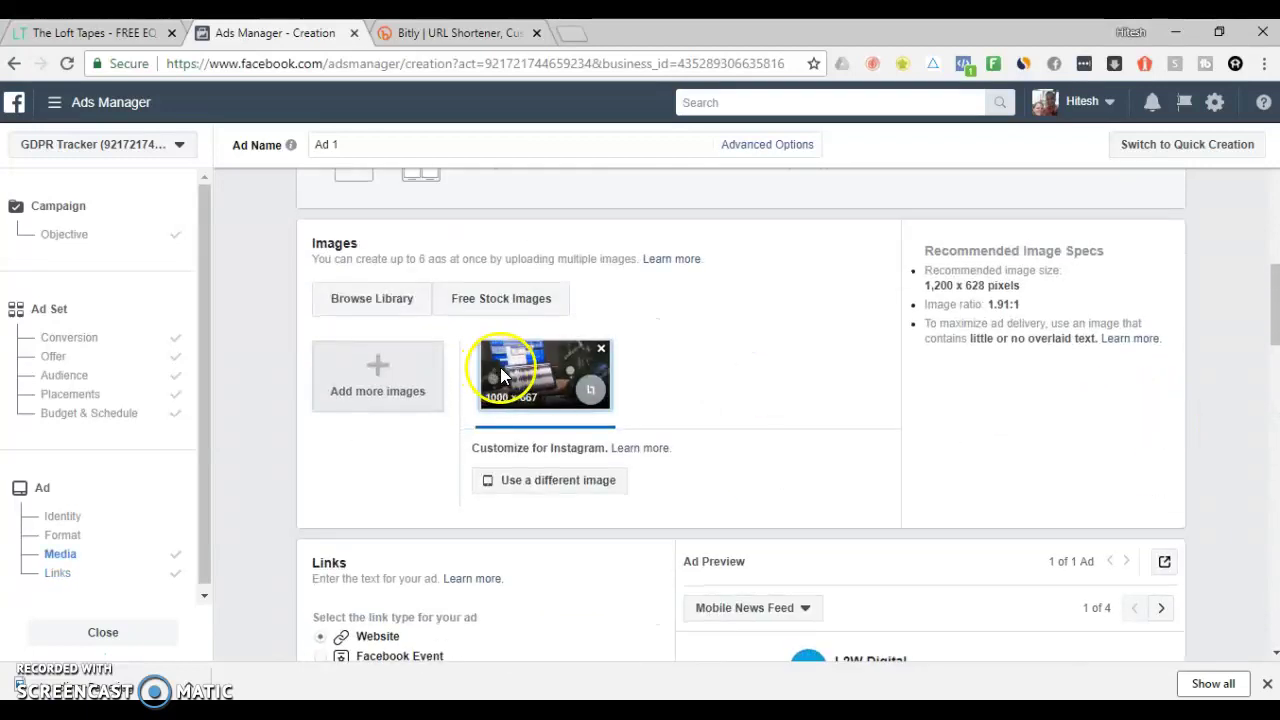
pyautogui.click(1249, 548)
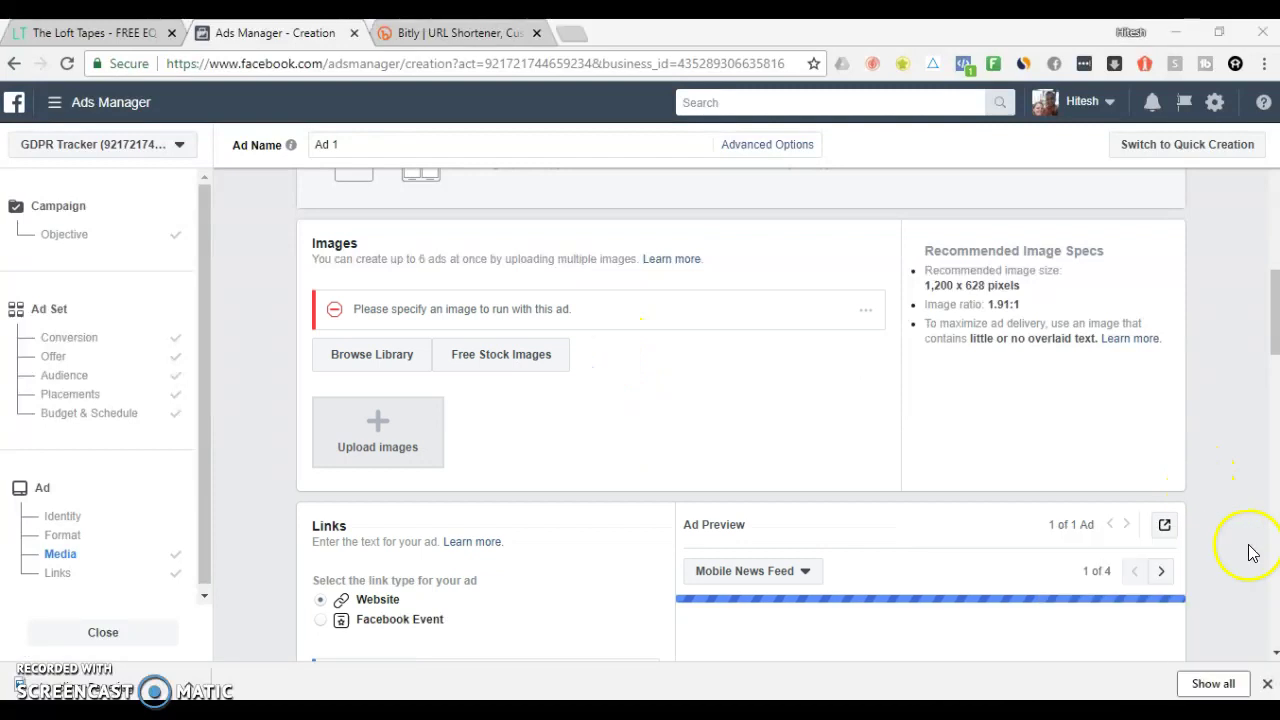
pyautogui.click(489, 373)
pyautogui.moveTo(871, 337)
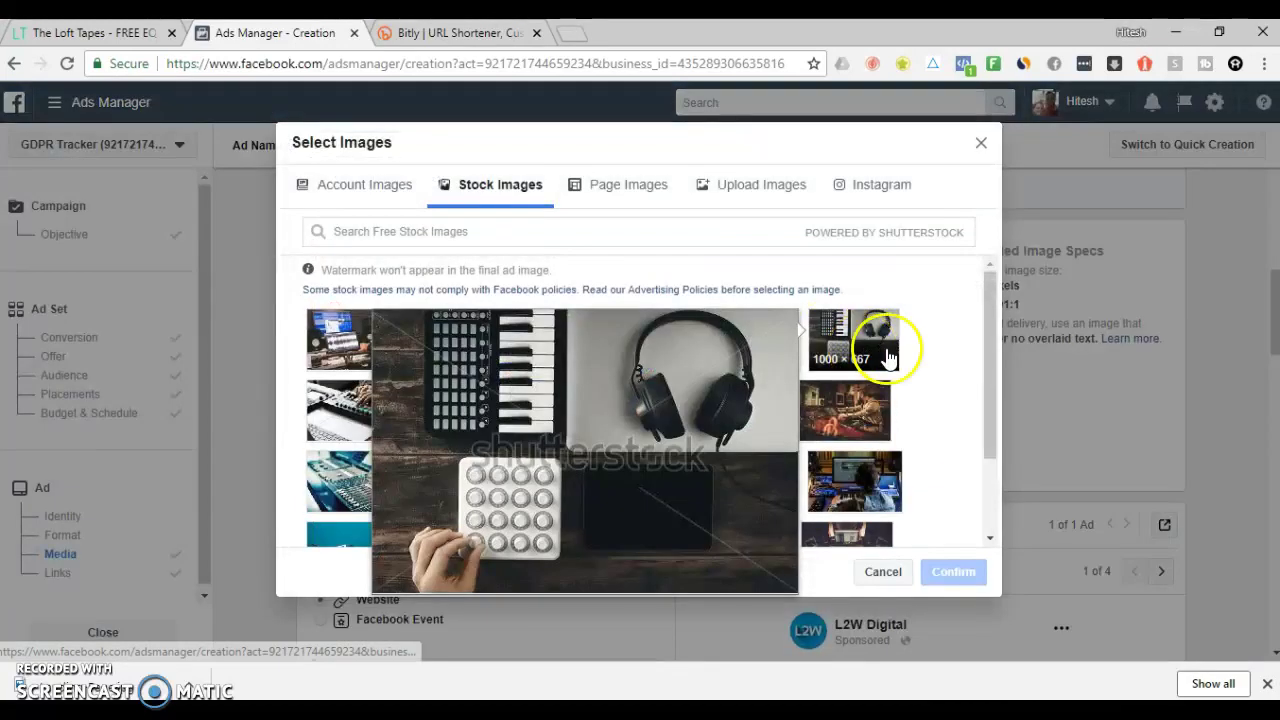
pyautogui.click(840, 352)
pyautogui.click(955, 575)
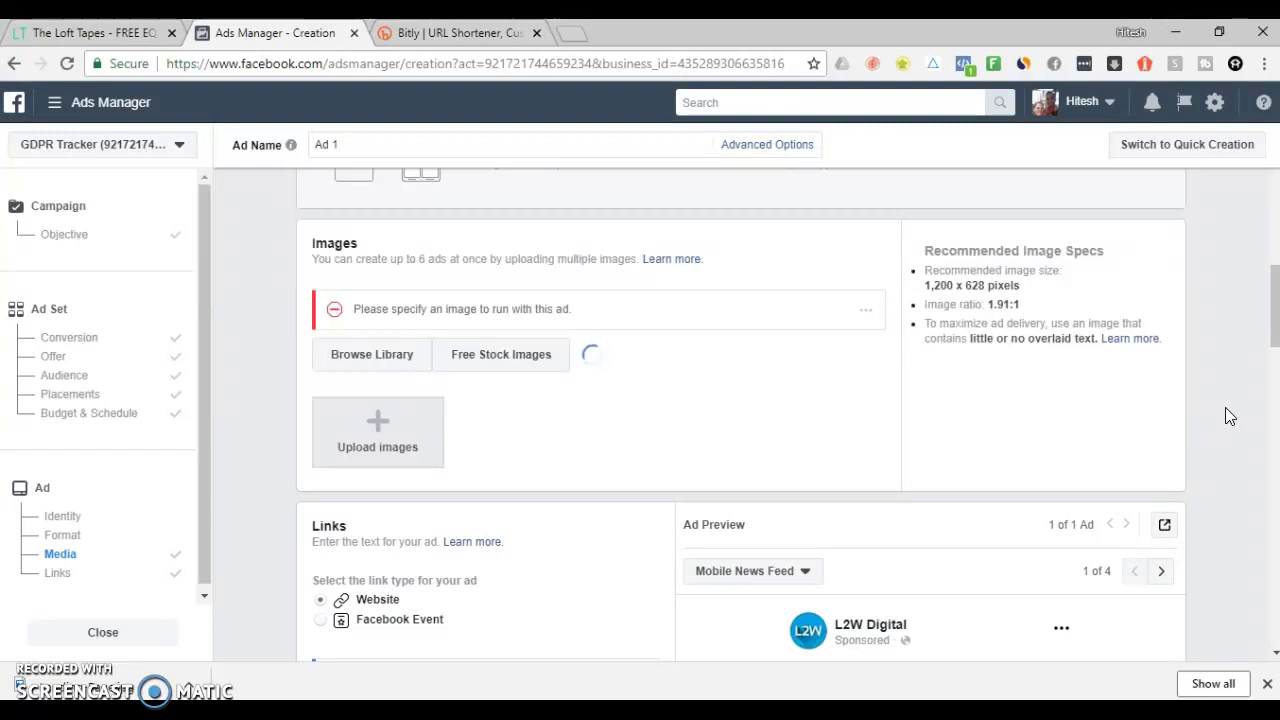
# Step: Check the new image in the ad preview, confirm the campaign for publishing and dismiss the publishing notification
pyautogui.click(1239, 416)
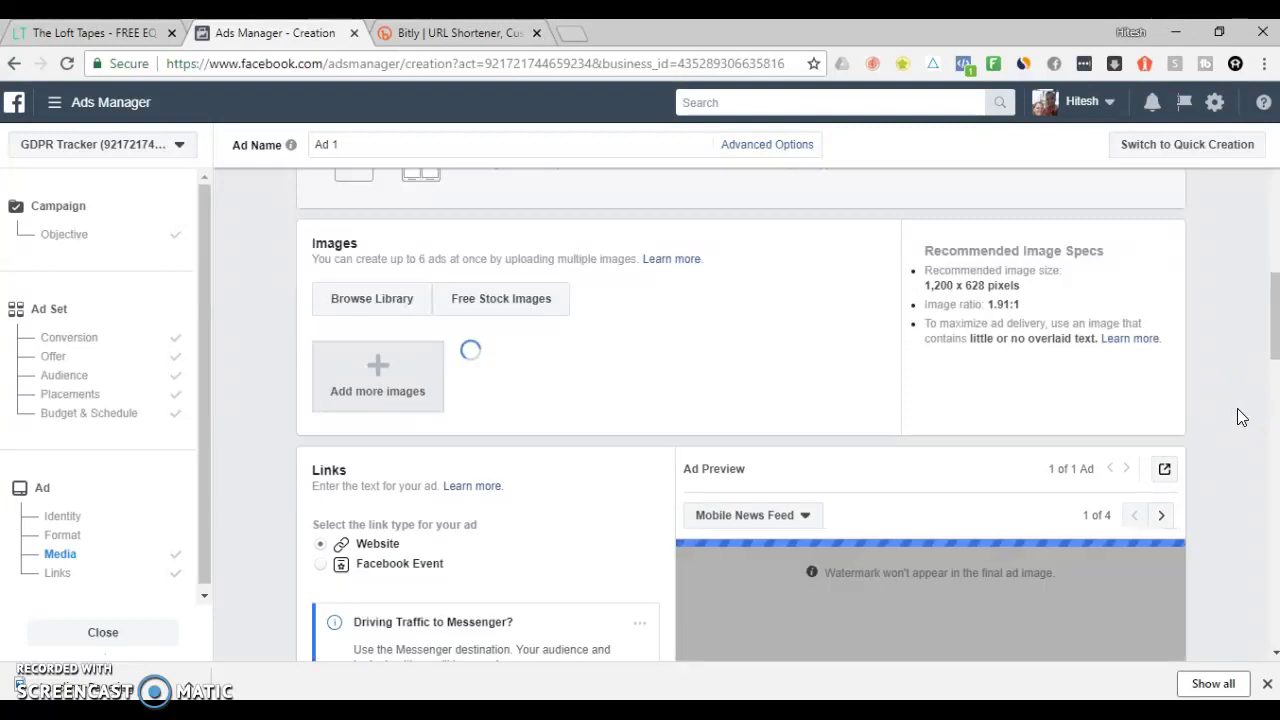
pyautogui.click(1220, 408)
pyautogui.scroll(-5, 1220, 405)
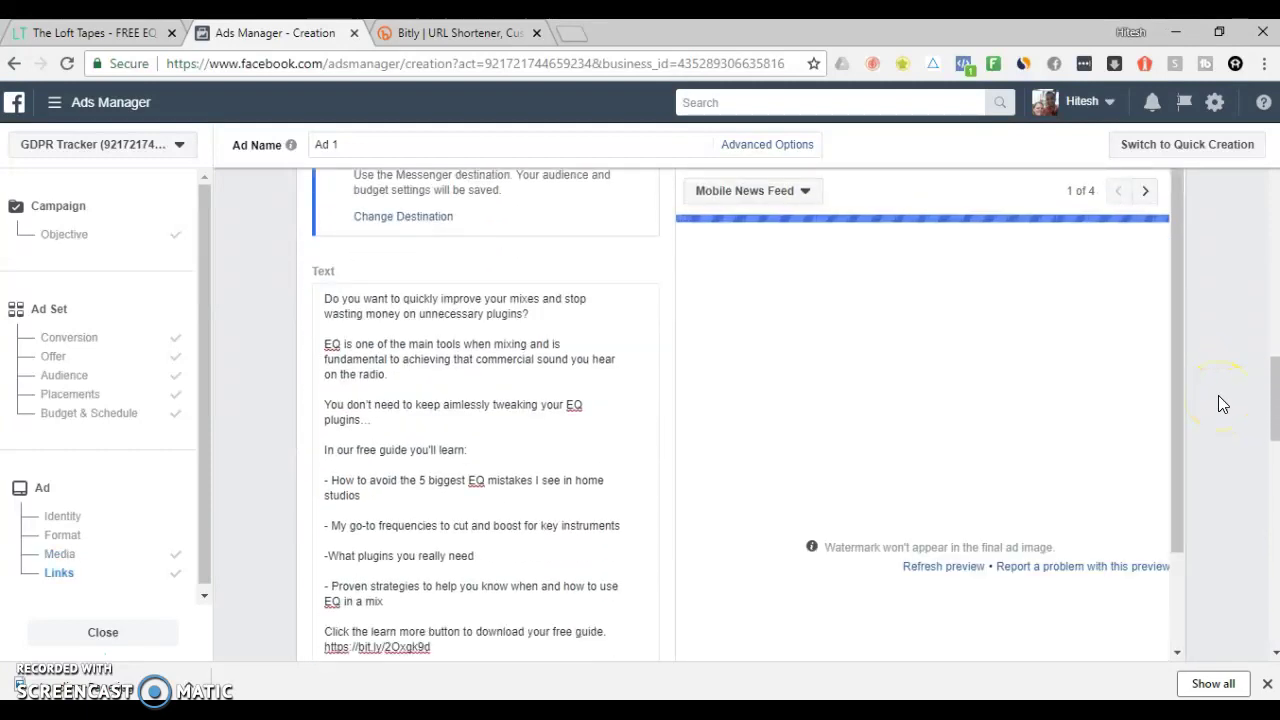
pyautogui.scroll(-6, 1218, 396)
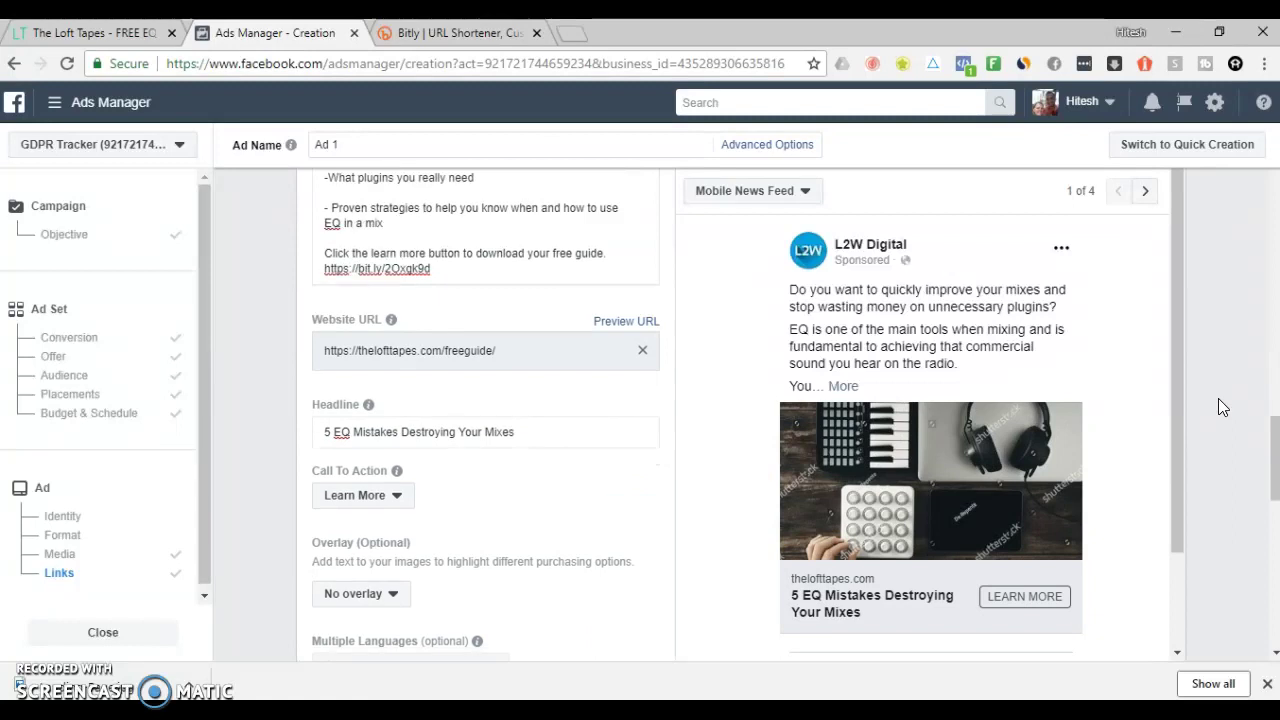
pyautogui.scroll(-8, 1212, 398)
pyautogui.click(1135, 403)
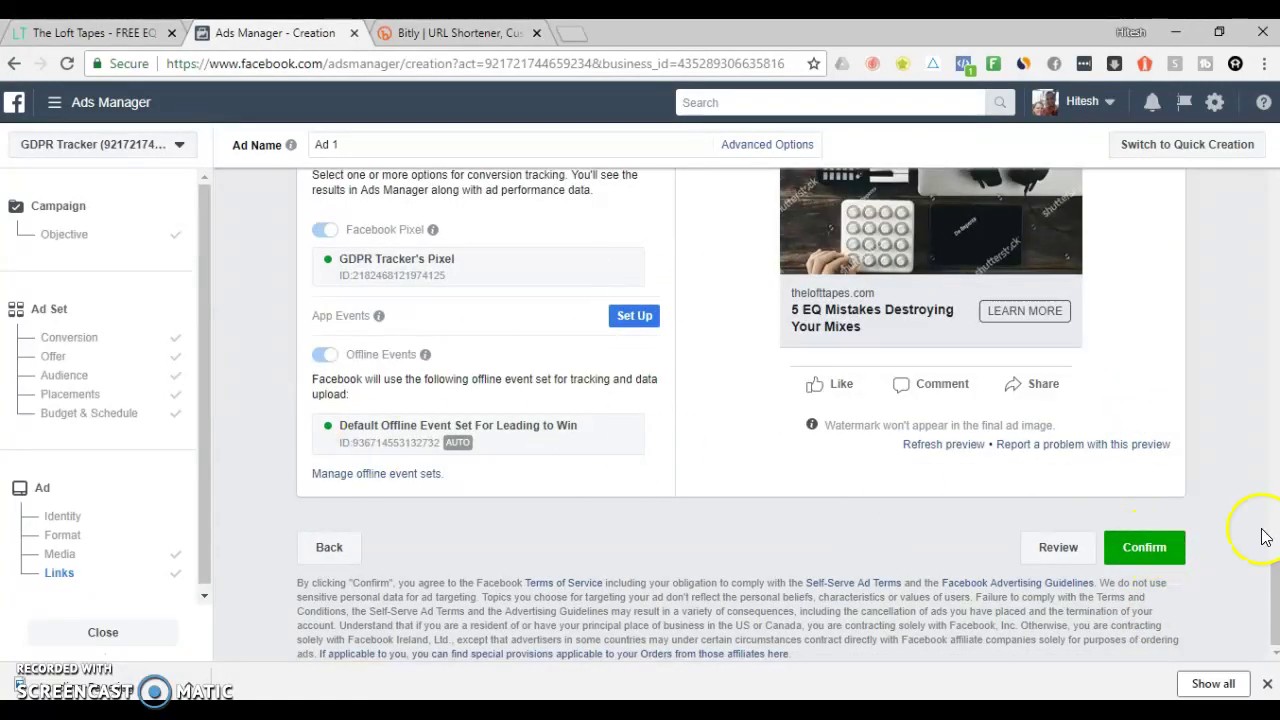
pyautogui.click(1165, 557)
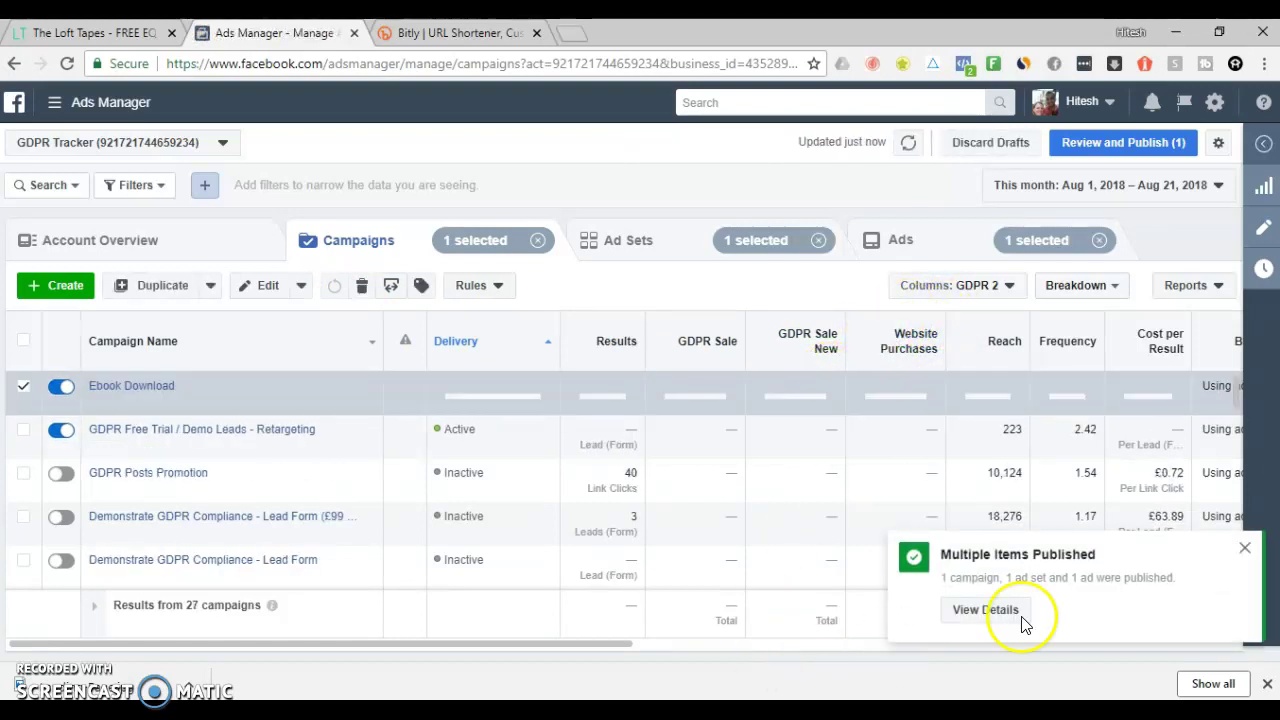
pyautogui.click(1244, 546)
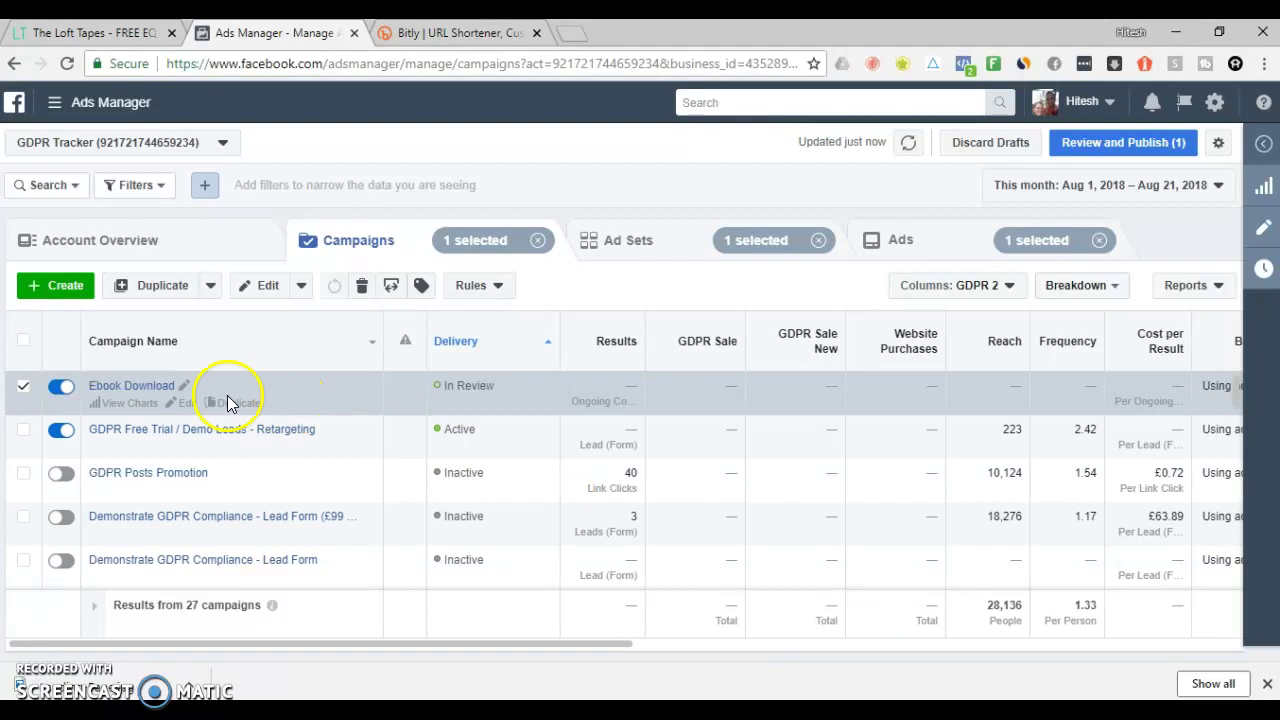
# Step: Duplicate Ad 1 once into the existing Ebook Download campaign and Ad Set 1, and name the copy "Ad 2"
pyautogui.click(145, 390)
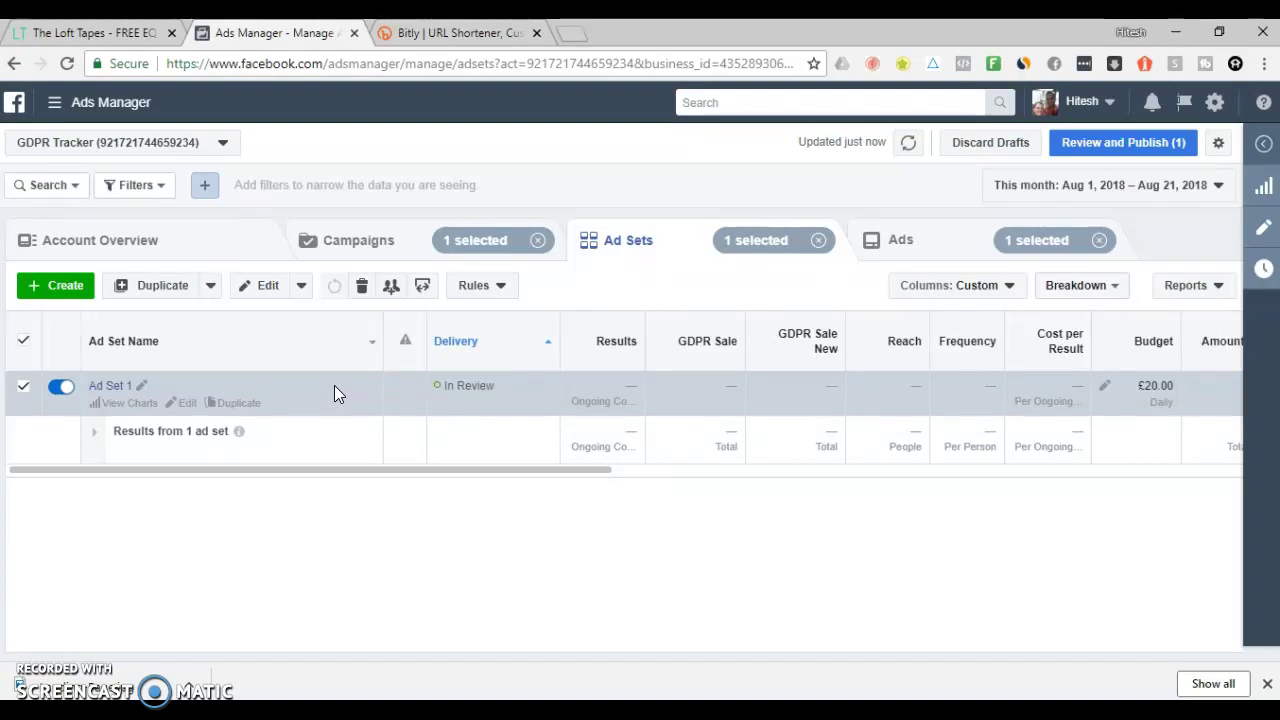
pyautogui.click(108, 386)
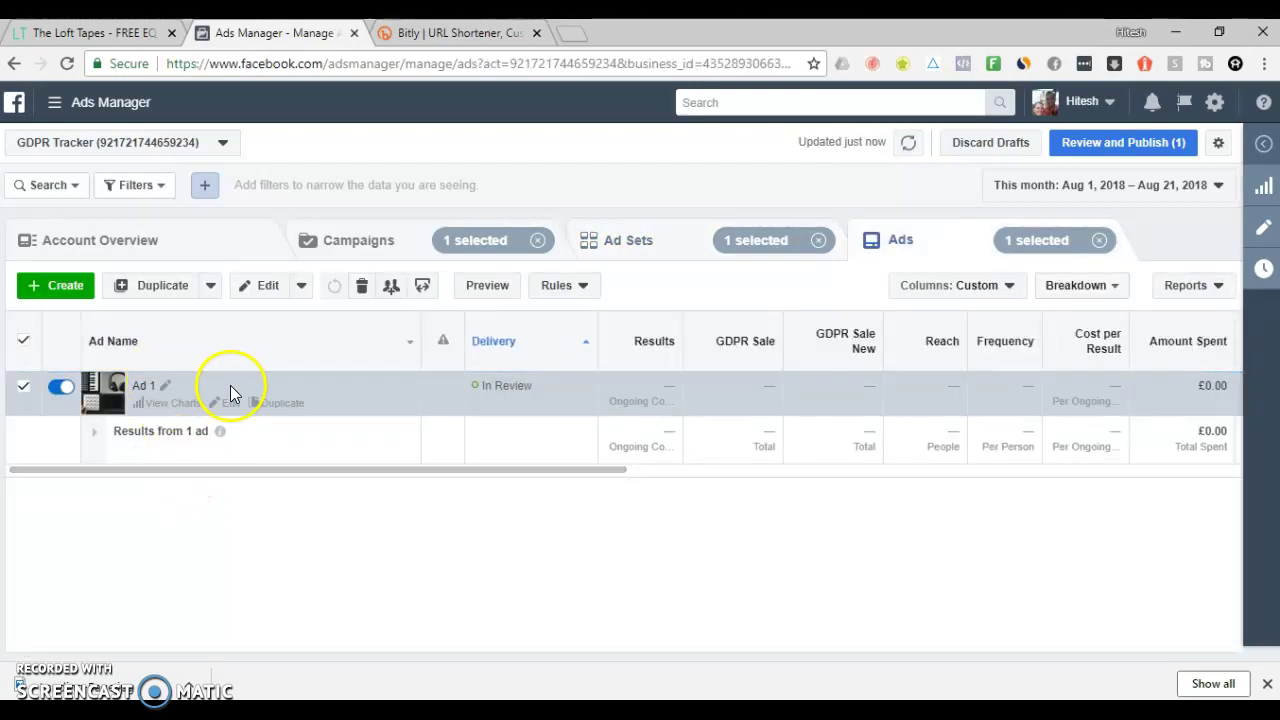
pyautogui.click(281, 402)
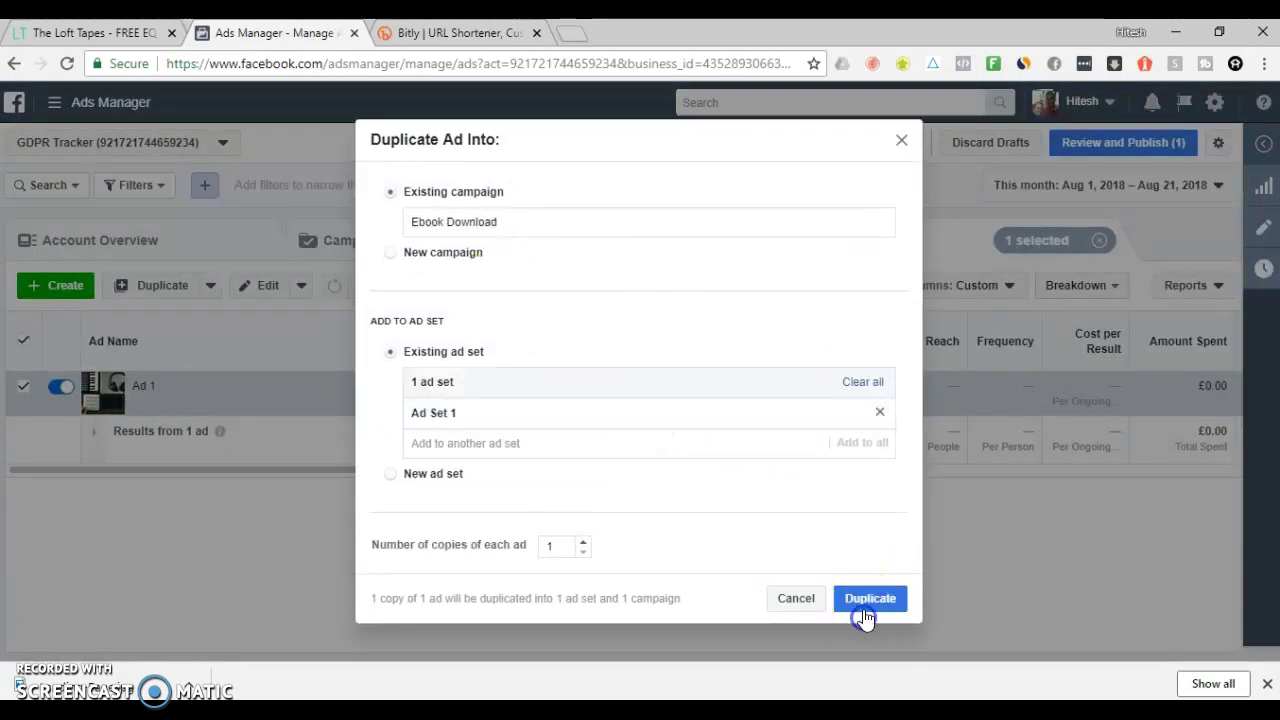
pyautogui.click(868, 600)
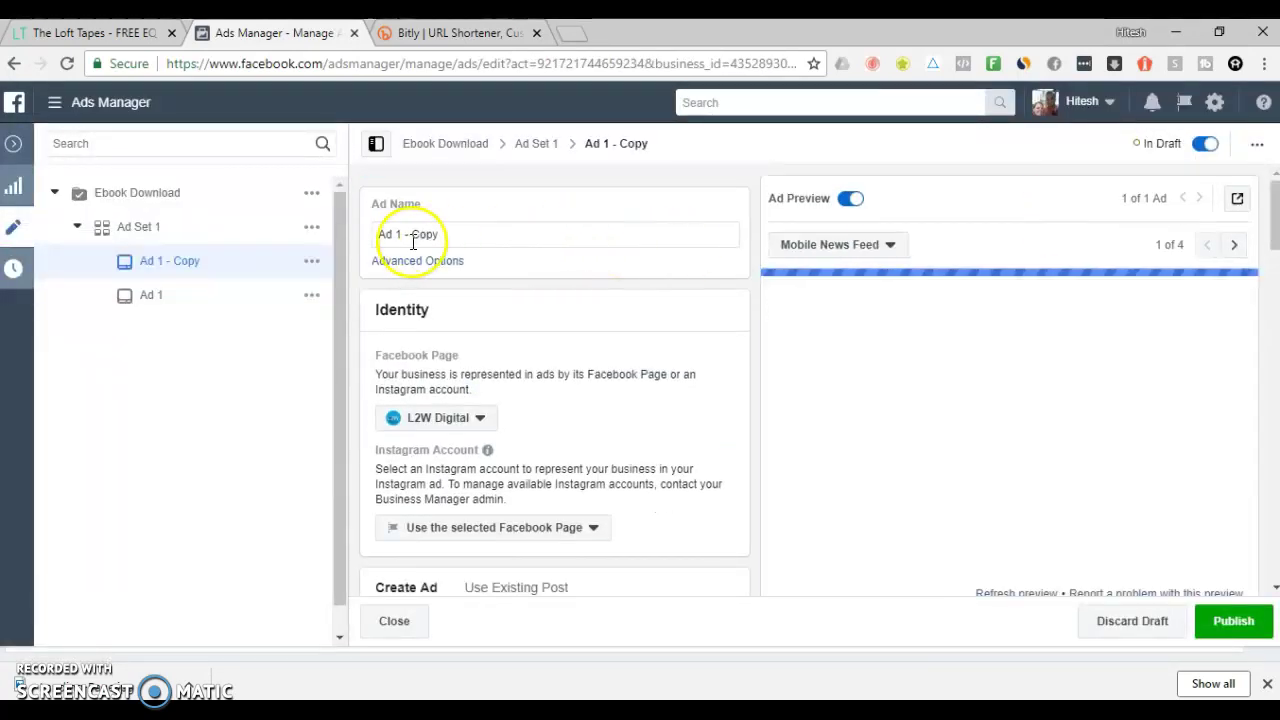
pyautogui.moveTo(440, 234); pyautogui.dragTo(395, 234)
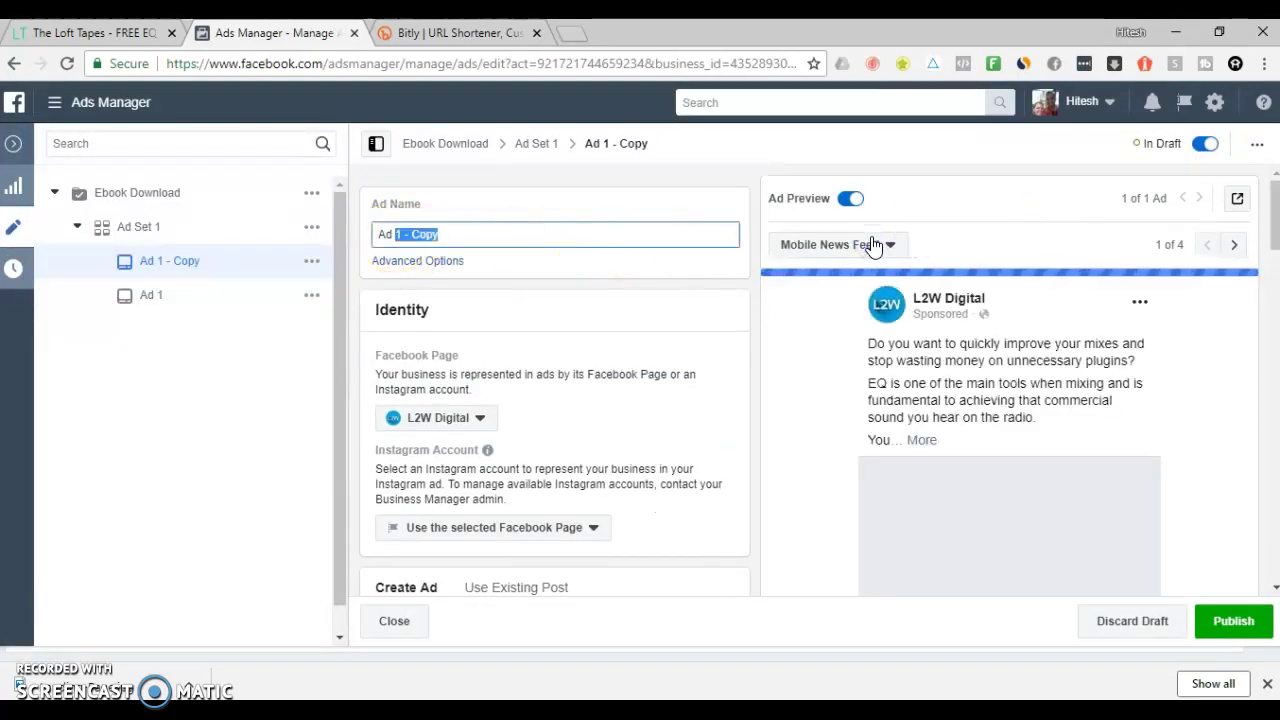
pyautogui.write('2')
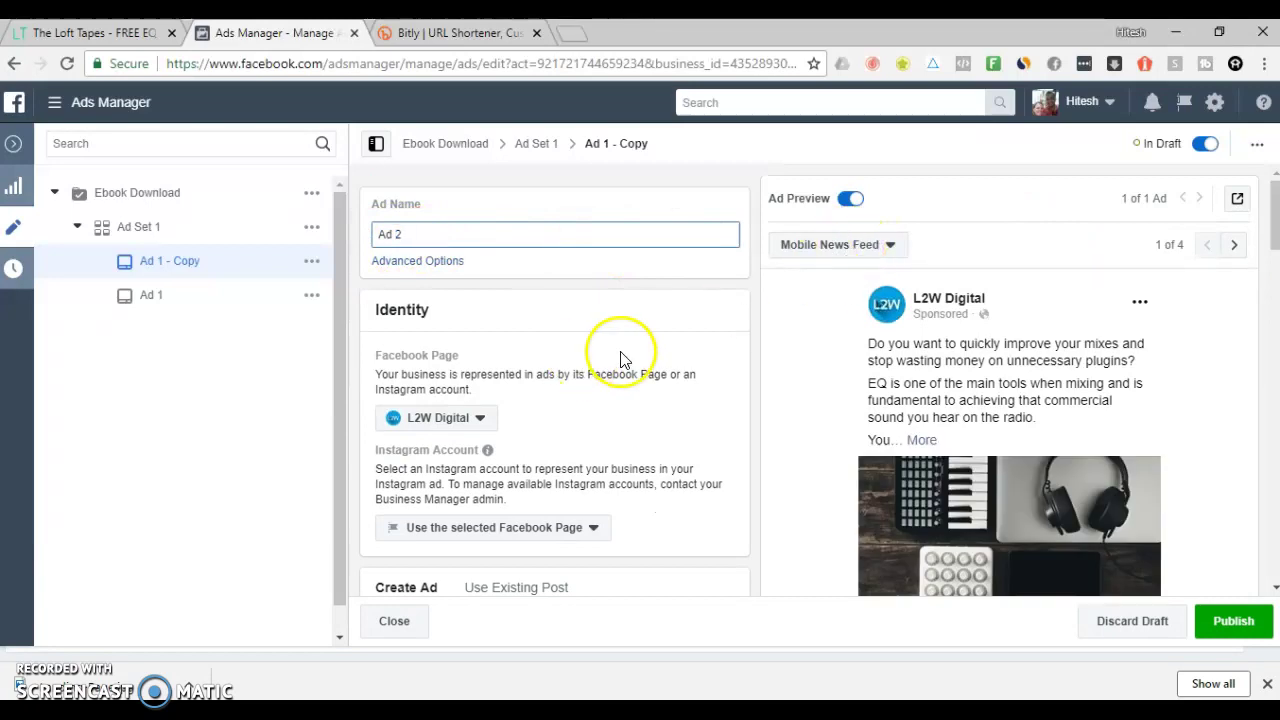
# Step: Replace Ad 2's image with the stock image of a guitarist using a laptop and check it in the preview
pyautogui.scroll(-2, 630, 357)
pyautogui.scroll(-5, 632, 360)
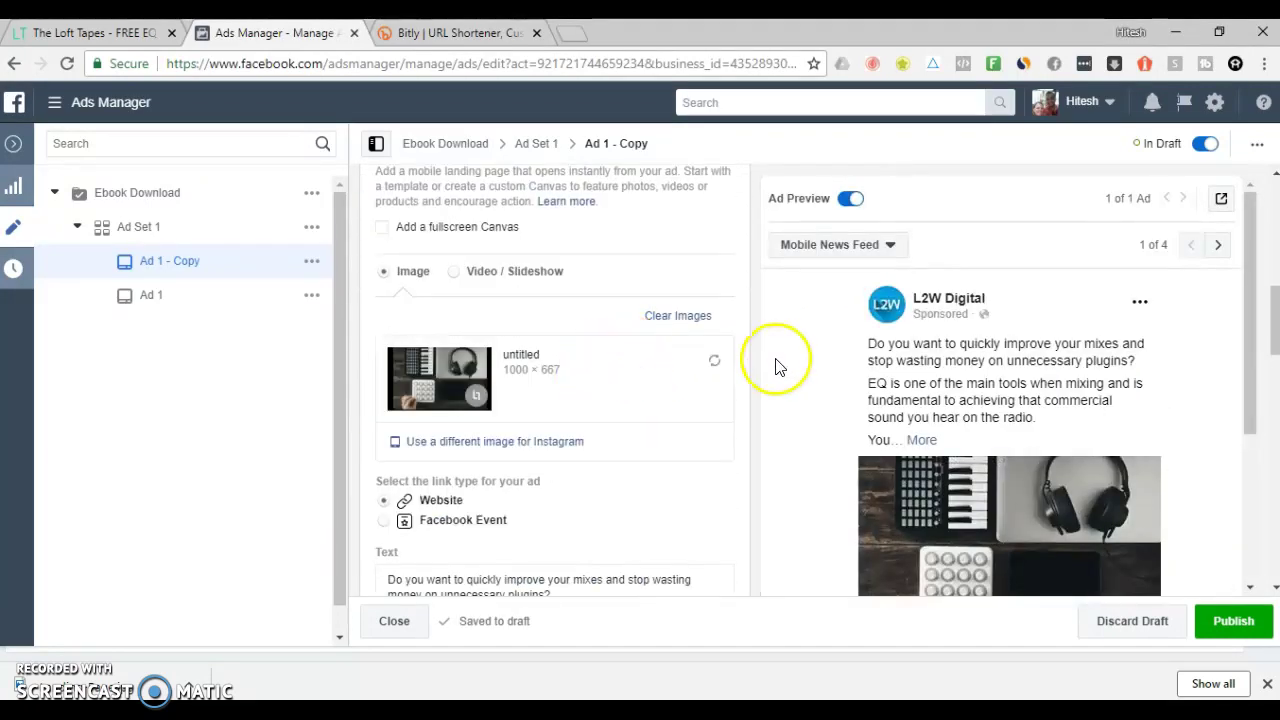
pyautogui.click(719, 356)
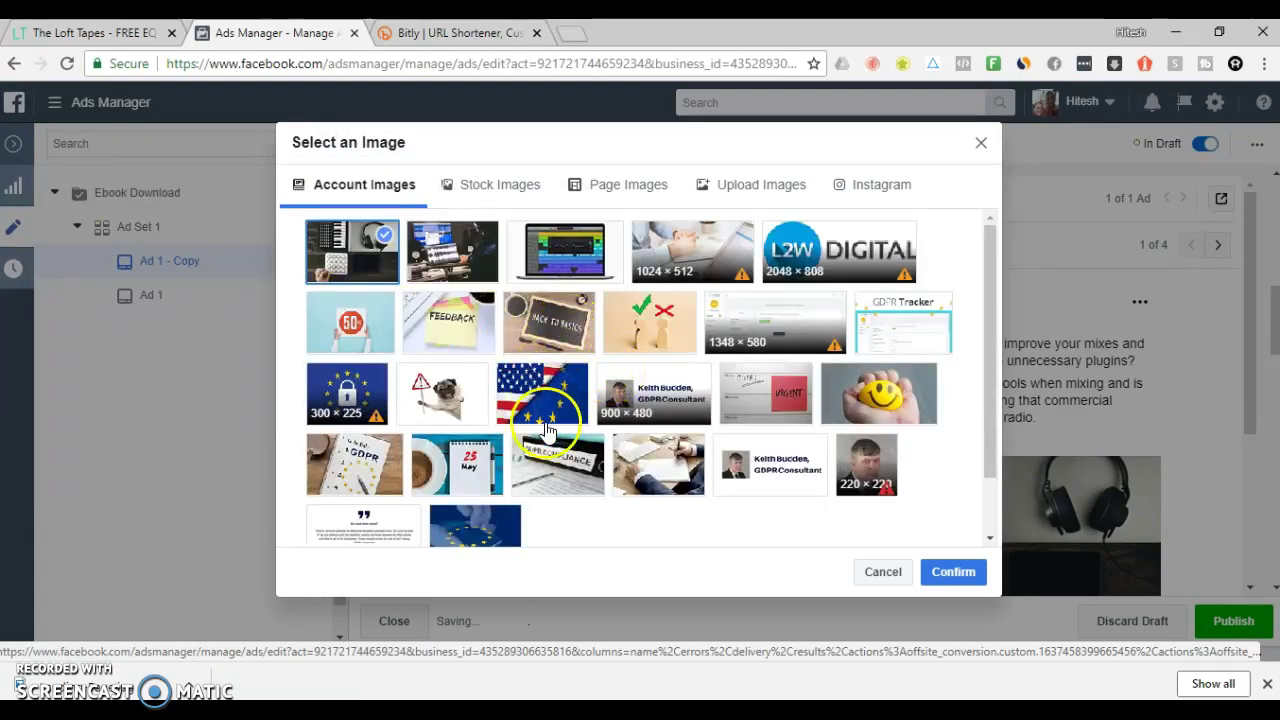
pyautogui.click(491, 181)
pyautogui.moveTo(557, 472)
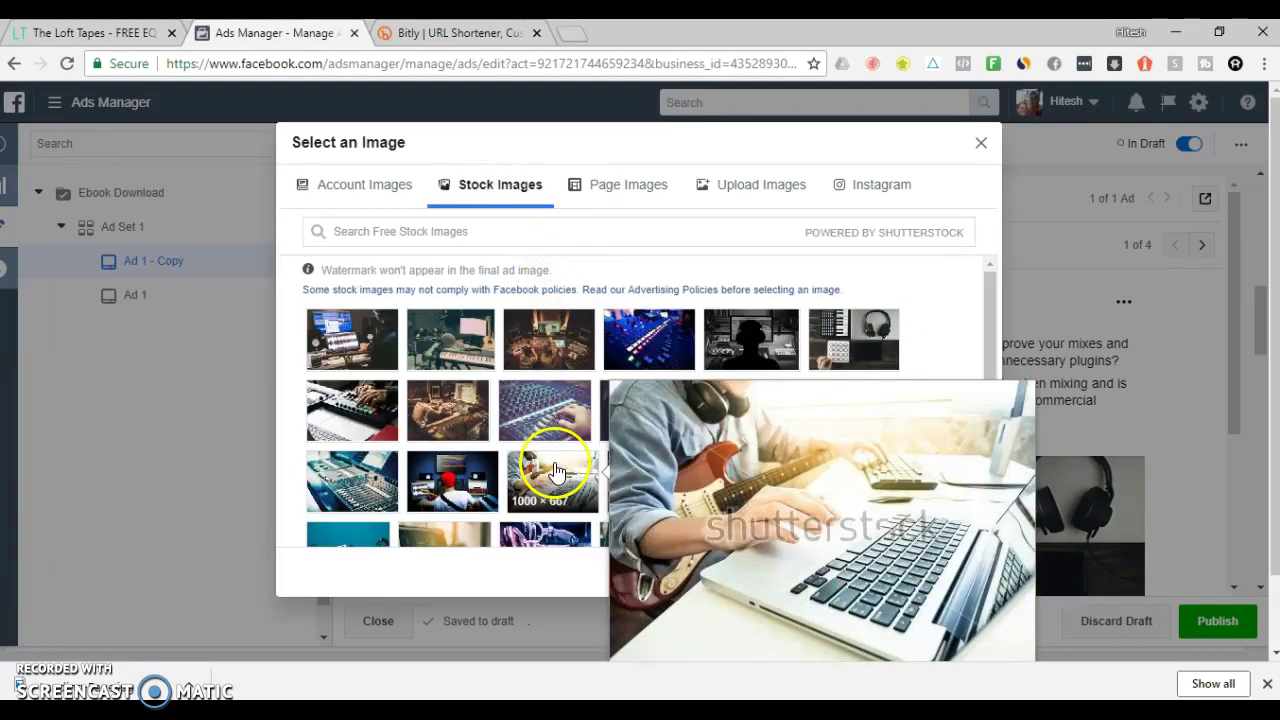
pyautogui.click(960, 570)
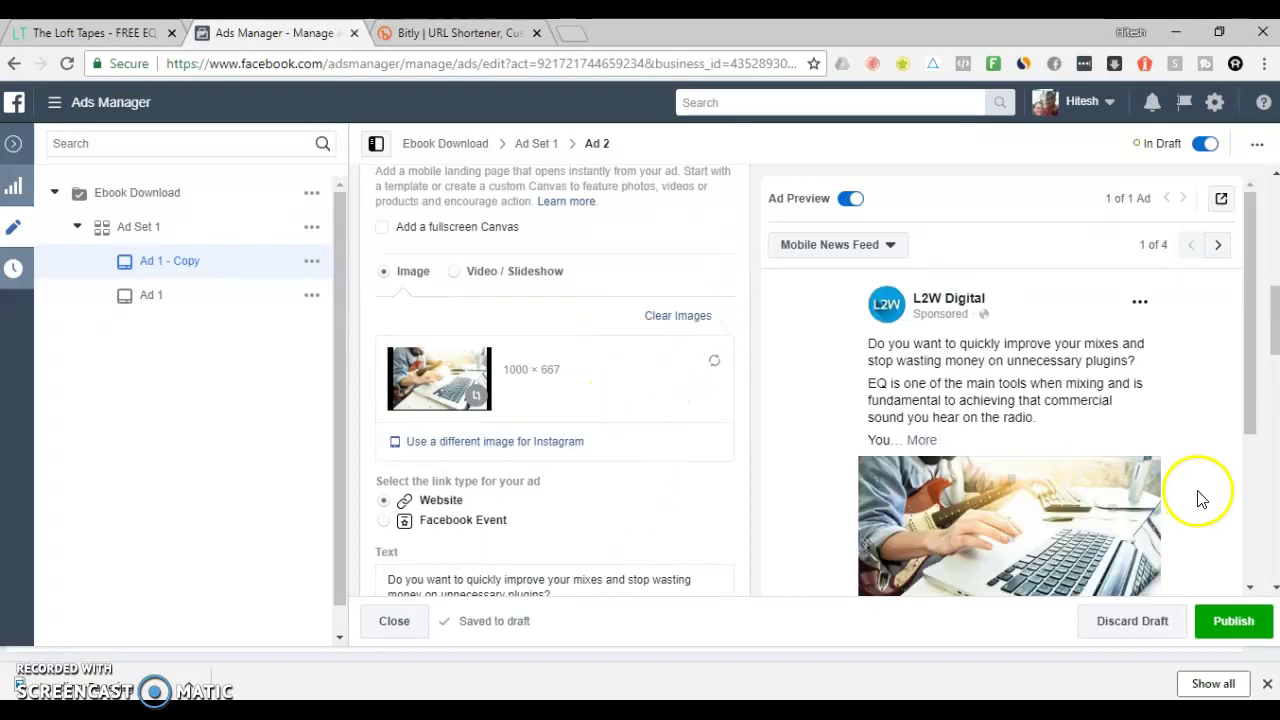
pyautogui.scroll(-1, 1198, 460)
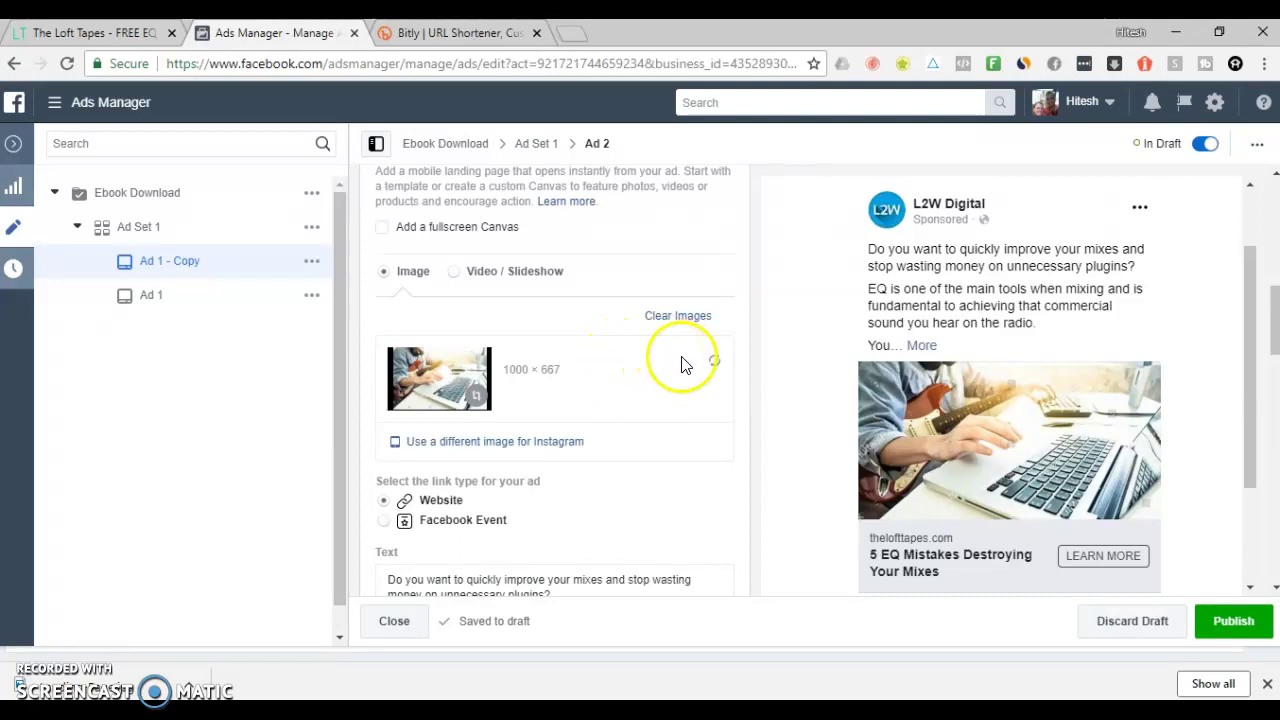
pyautogui.click(787, 299)
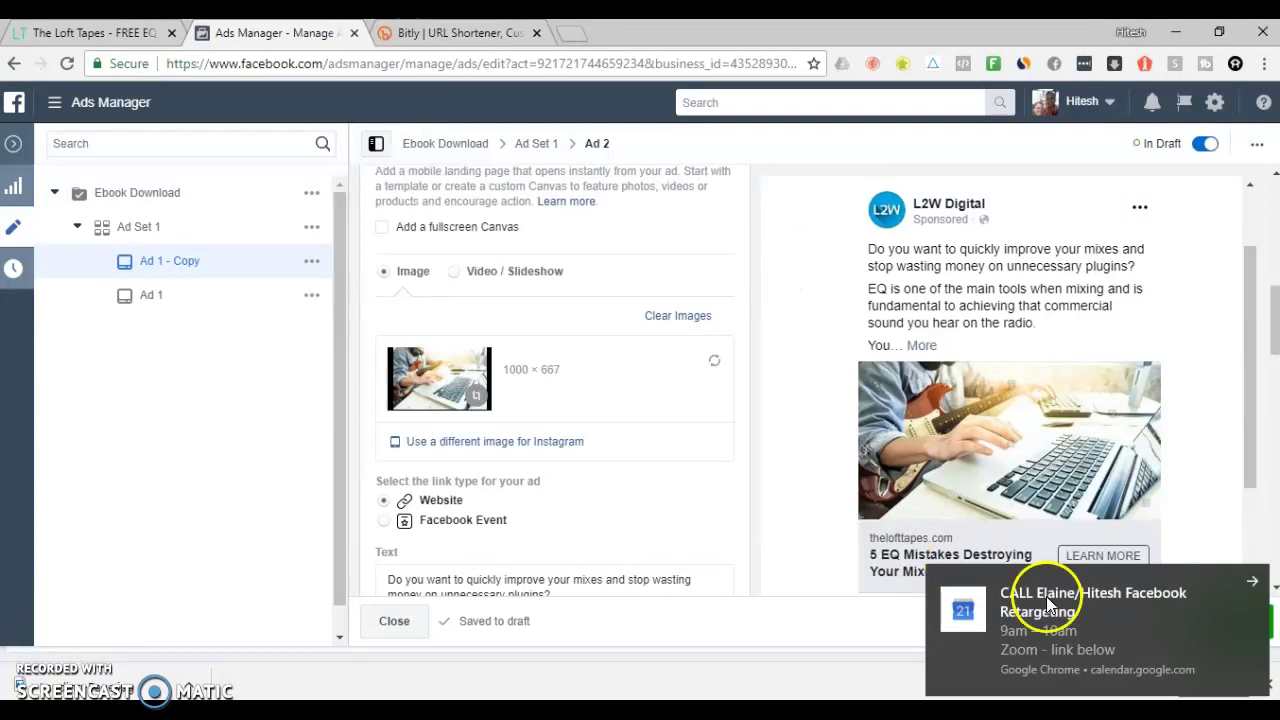
pyautogui.click(1250, 583)
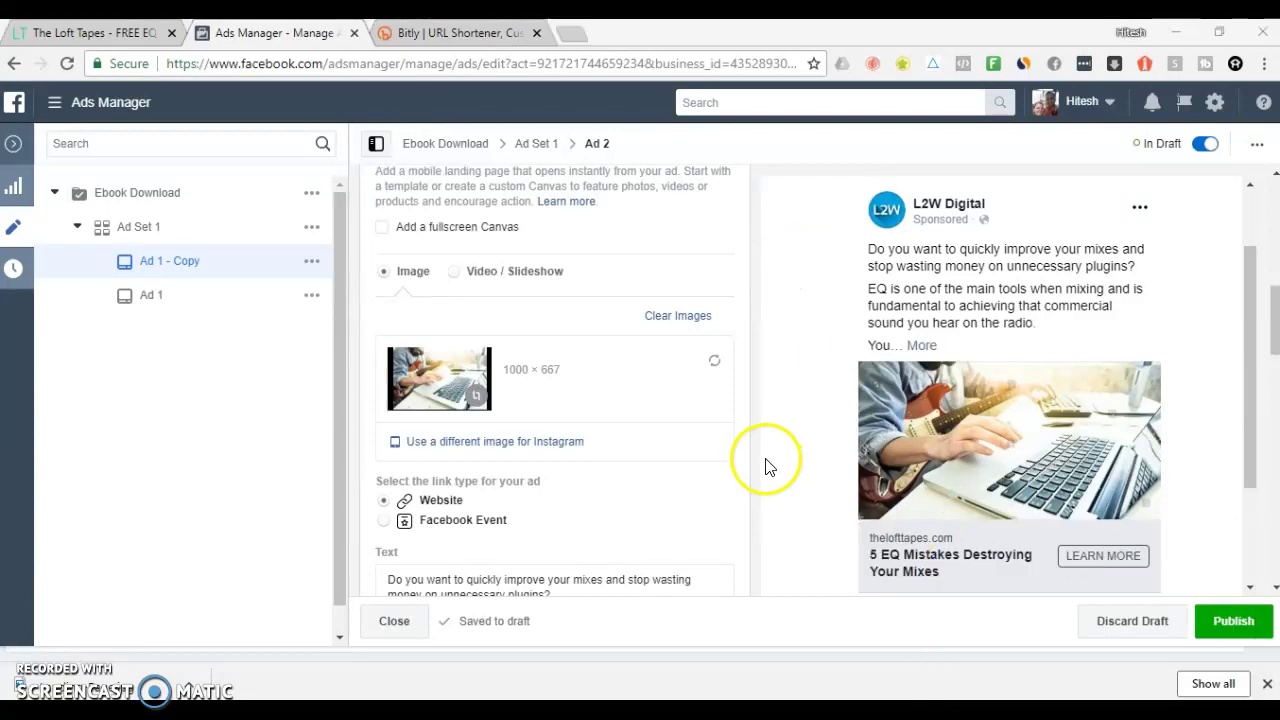